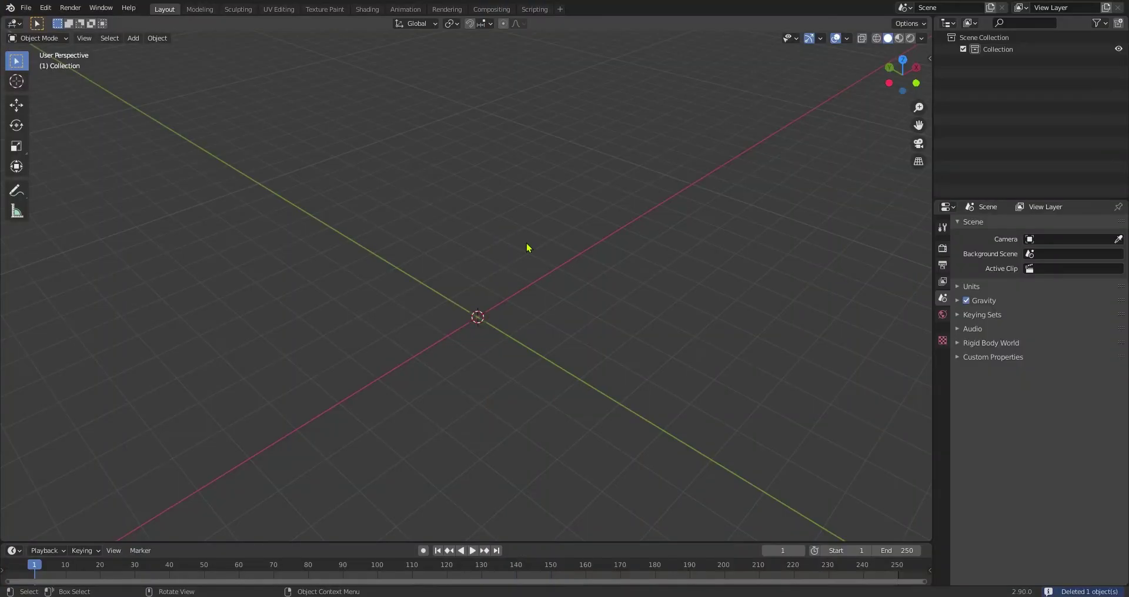
# Bring up the Add menu to show the mesh primitives in the empty scene.
pyautogui.hotkey('shift', 'a')
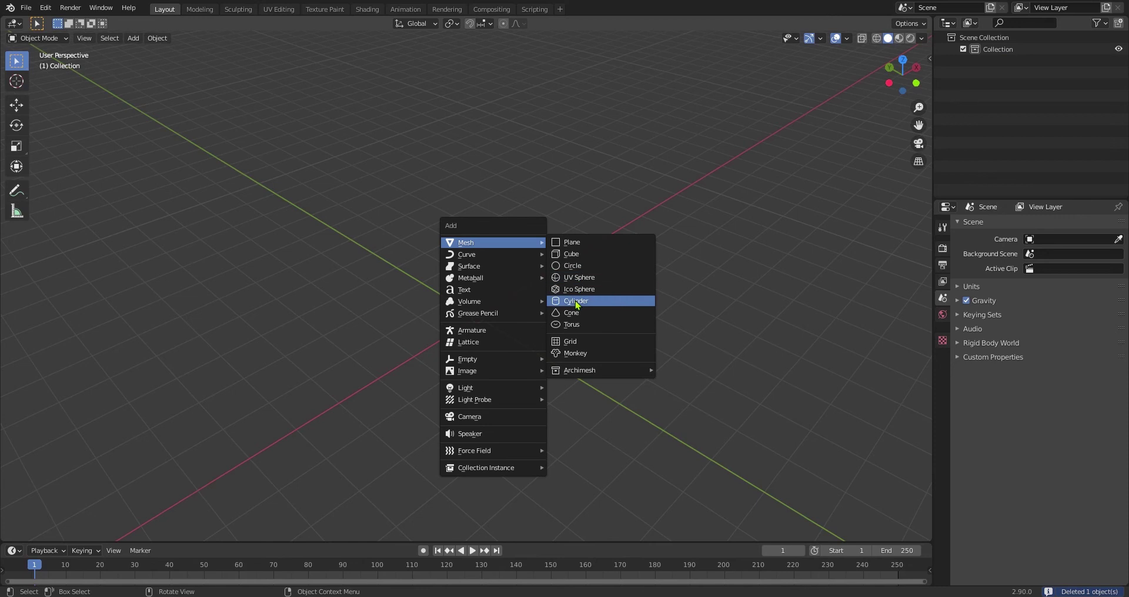
# Add a cylinder with 64 vertices.
pyautogui.click(576, 301)
pyautogui.click(70, 532)
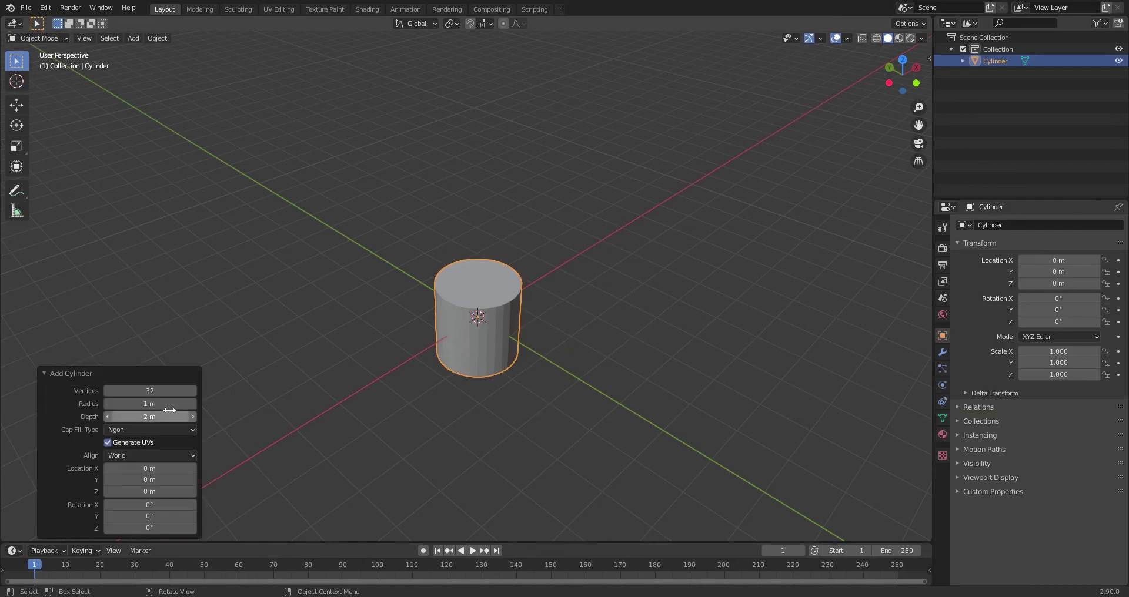
pyautogui.doubleClick(167, 392)
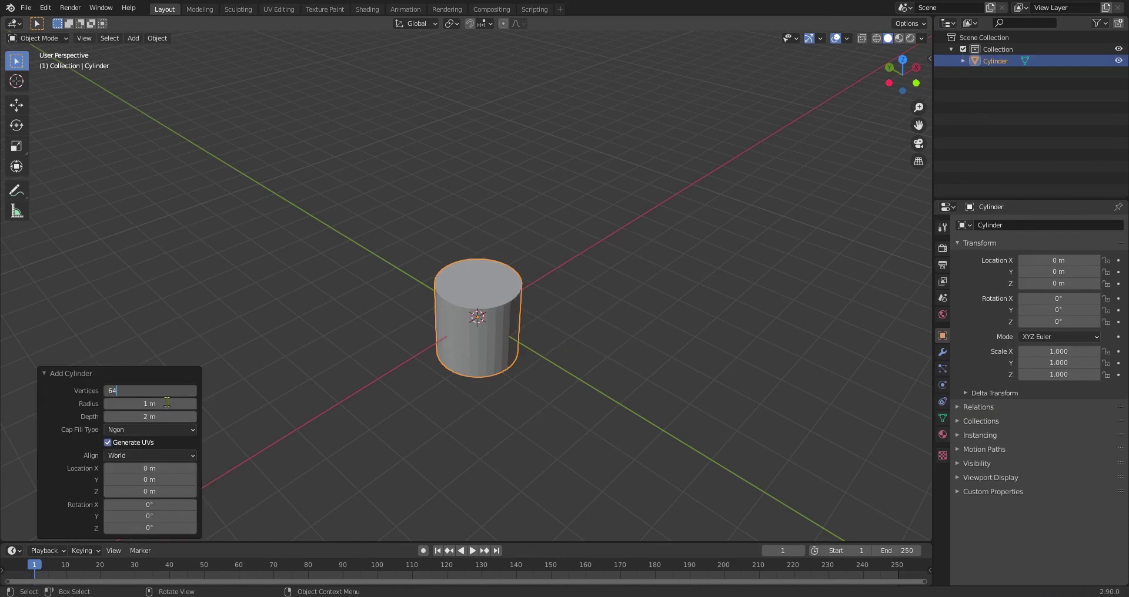
pyautogui.press('Return')
pyautogui.click(65, 377)
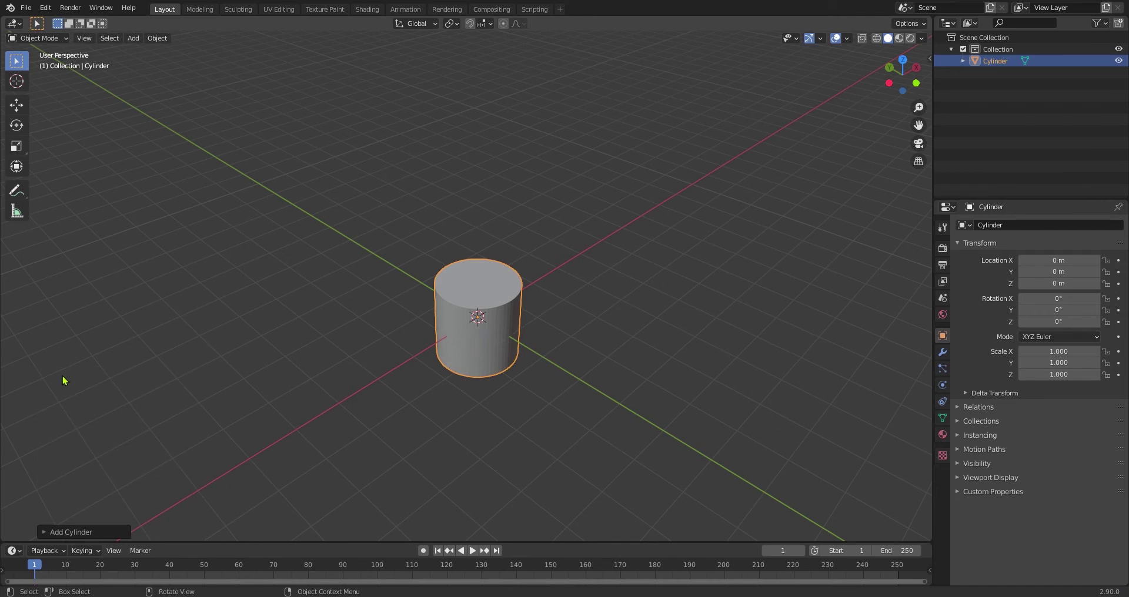
# Scale the cylinder to 0.753 on Z and raise it to Z 0.79386 m.
pyautogui.press('KP_1')
pyautogui.scroll(2, 530, 464)
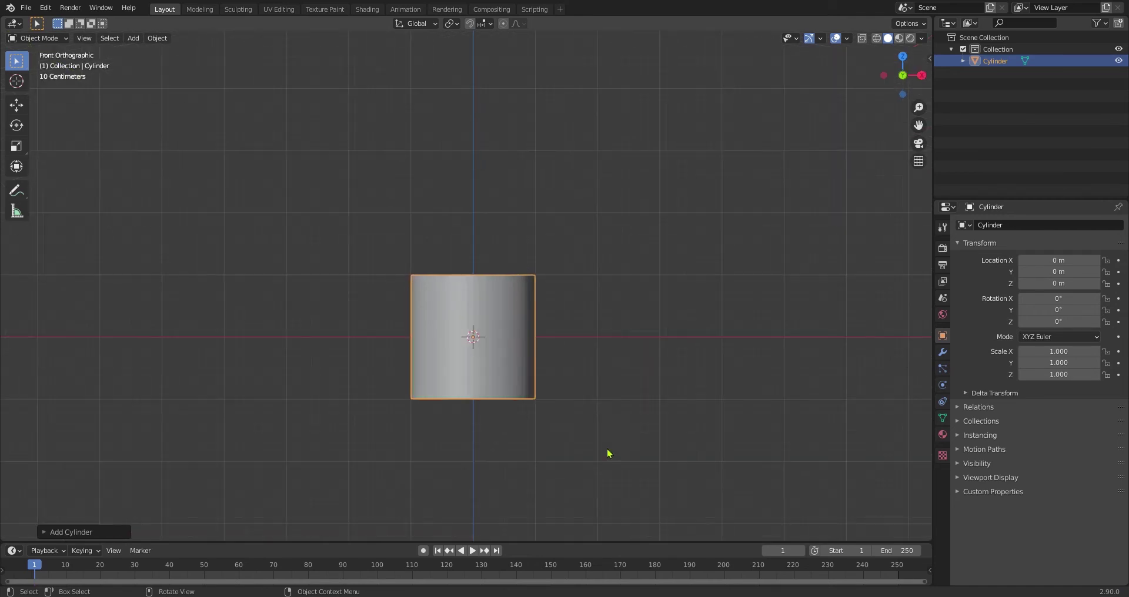
pyautogui.press('s')
pyautogui.press('z')
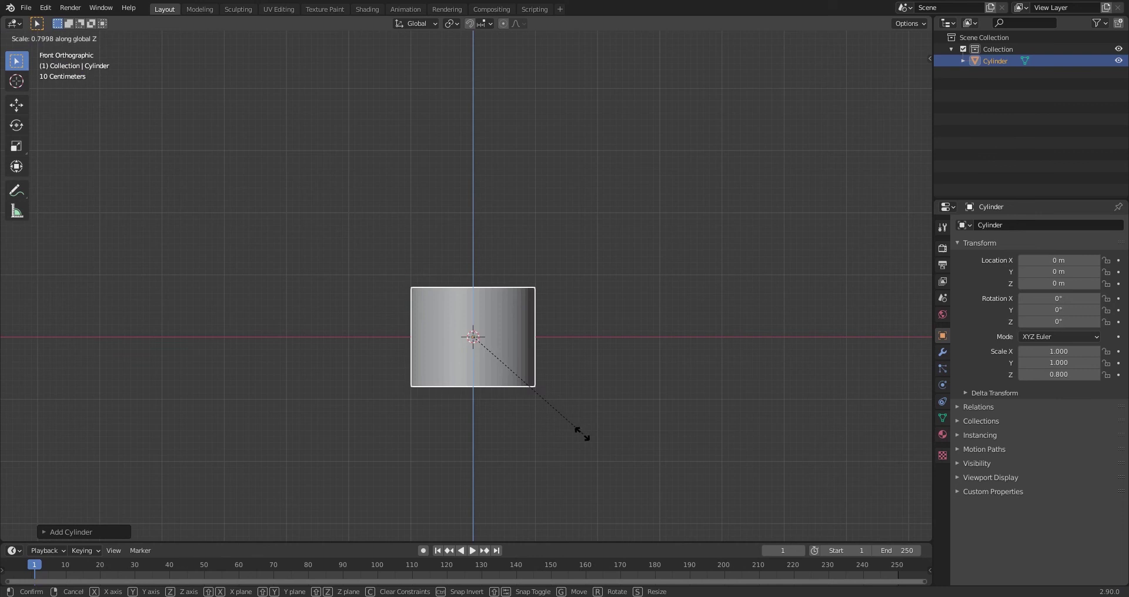
pyautogui.click(580, 436)
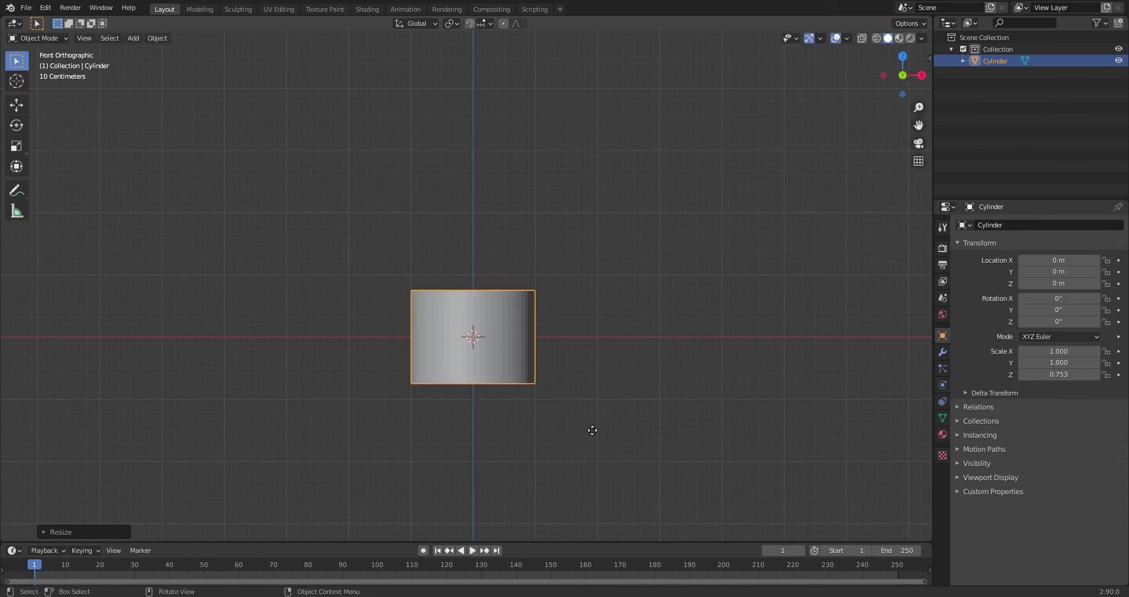
pyautogui.press('g')
pyautogui.press('z')
pyautogui.click(582, 394)
pyautogui.moveTo(507, 332); pyautogui.dragTo(577, 393, button='middle')
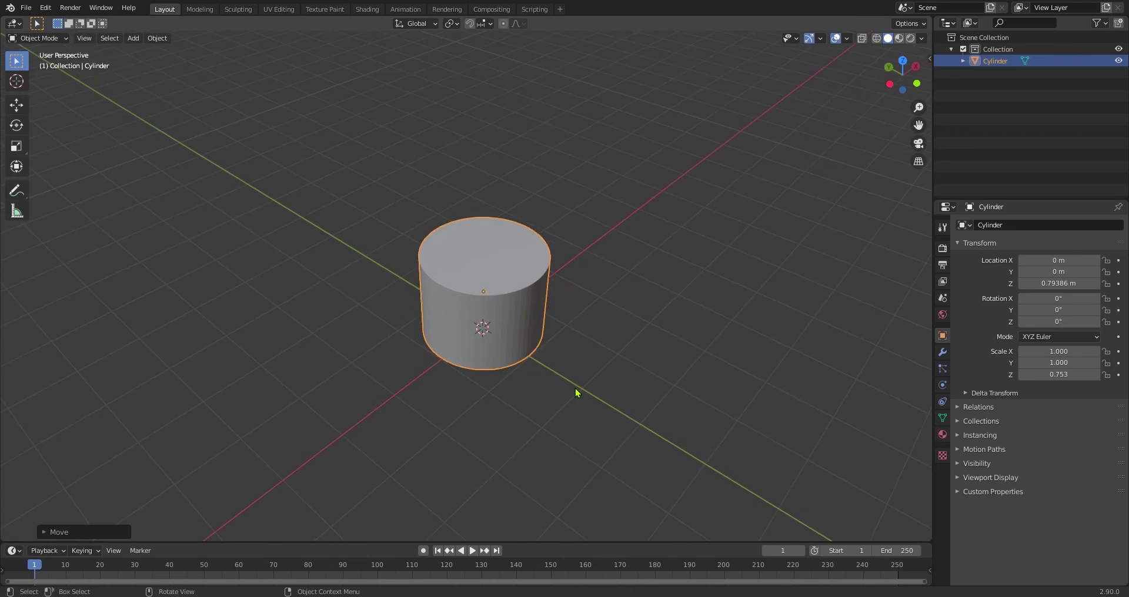
pyautogui.press('Tab')
# Inset the cylinder's top face and shrink the inner face to thicken the rim.
pyautogui.press('3')
pyautogui.click(570, 340)
pyautogui.press('i')
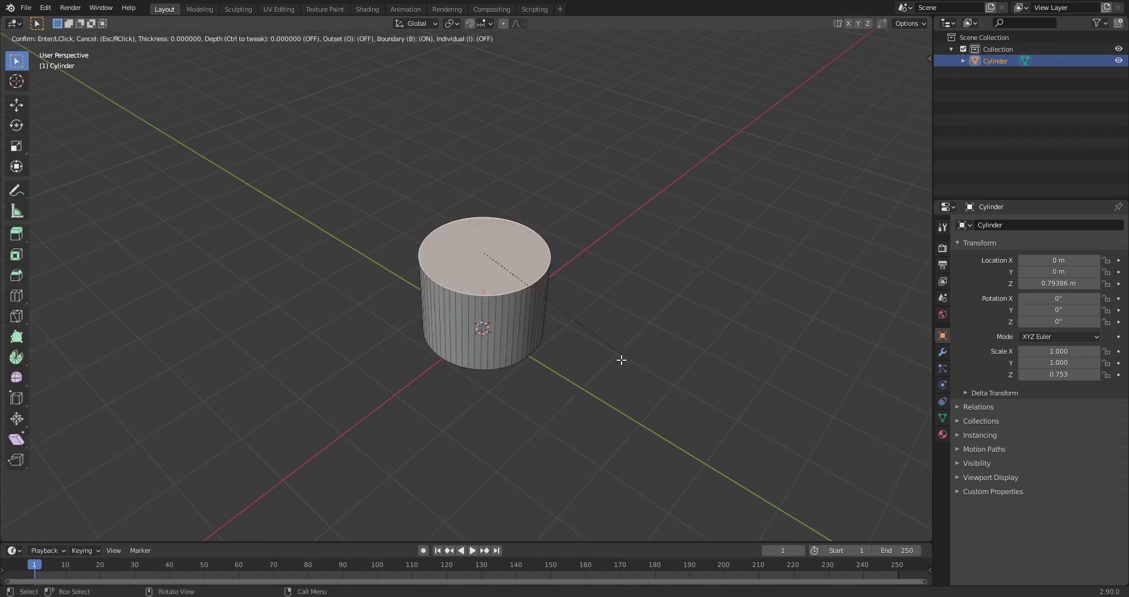
pyautogui.click(616, 359)
pyautogui.press('s')
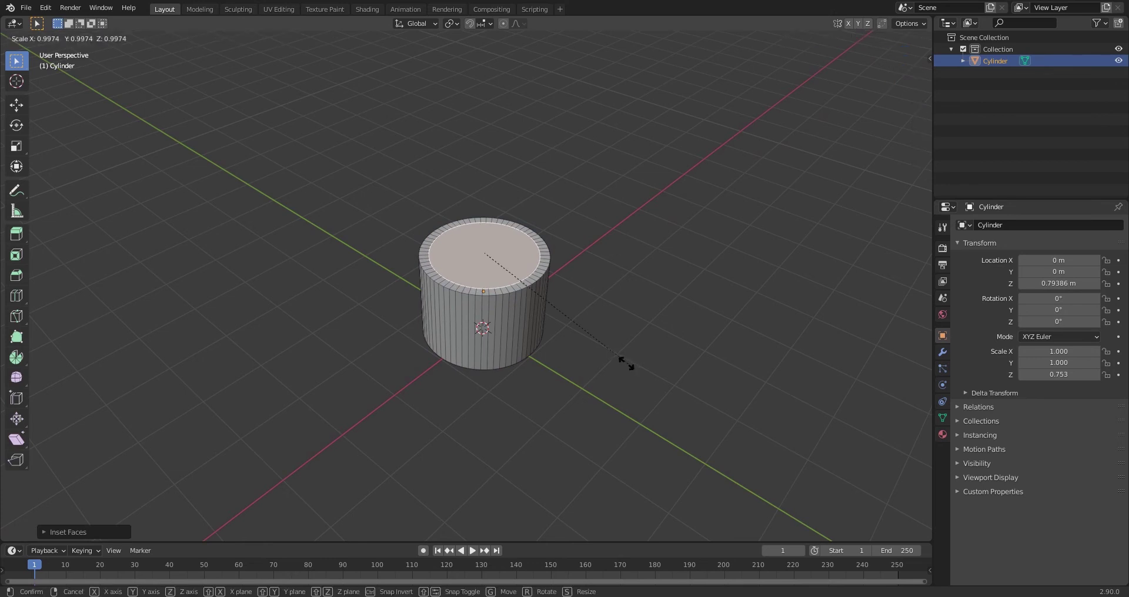
pyautogui.click(616, 361)
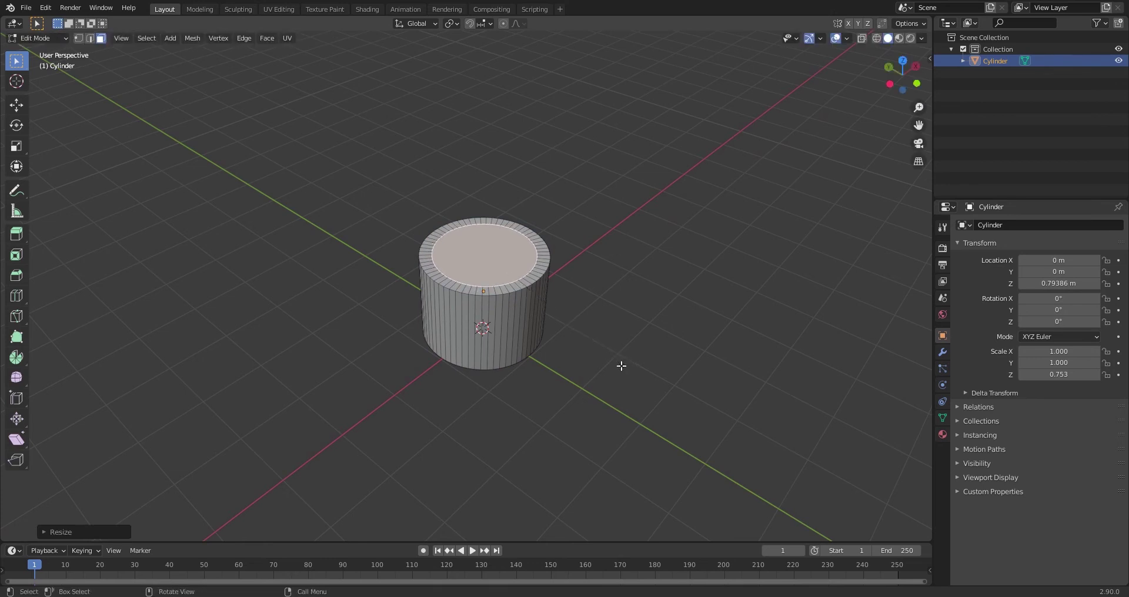
# Extrude the inner top face down into the cylinder to hollow out the cup.
pyautogui.press('KP_1')
pyautogui.scroll(2, 621, 365)
pyautogui.scroll(1, 620, 366)
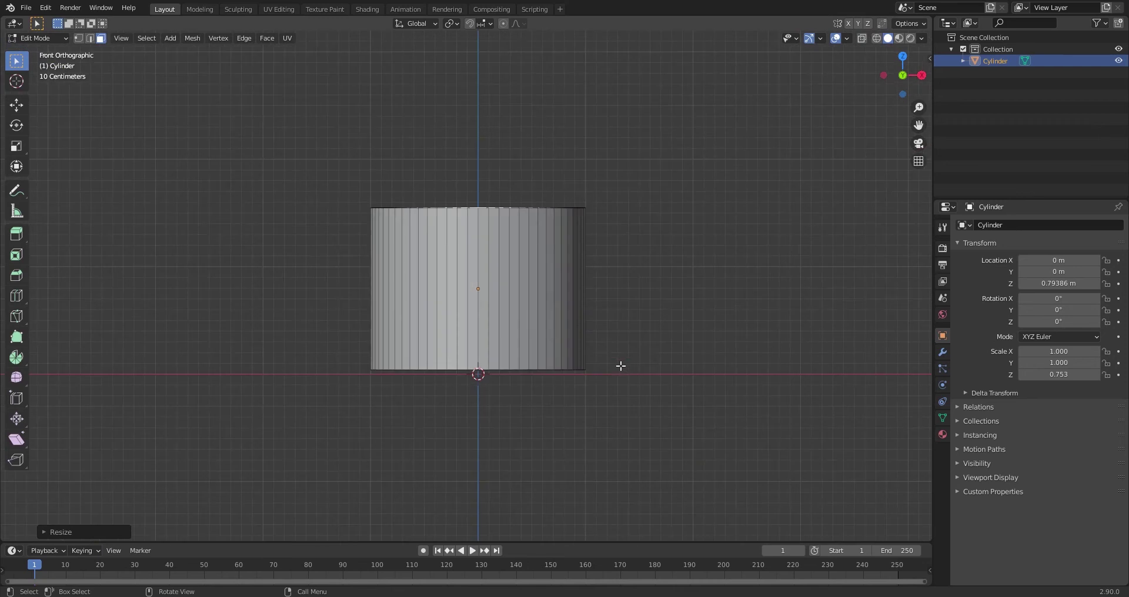
pyautogui.hotkey('alt', 'z')
pyautogui.press('e')
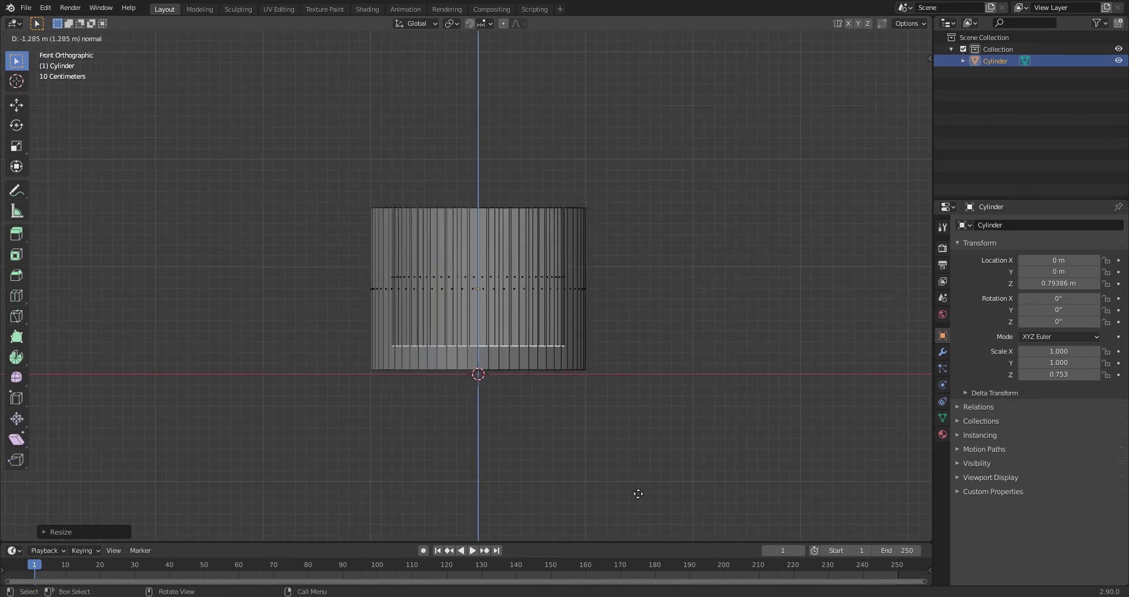
pyautogui.click(504, 336)
pyautogui.moveTo(504, 336)
pyautogui.mouseDown(button='middle')
pyautogui.moveTo(579, 378)
pyautogui.moveTo(538, 350)
pyautogui.mouseUp(button='middle')
pyautogui.hotkey('alt', 'z')
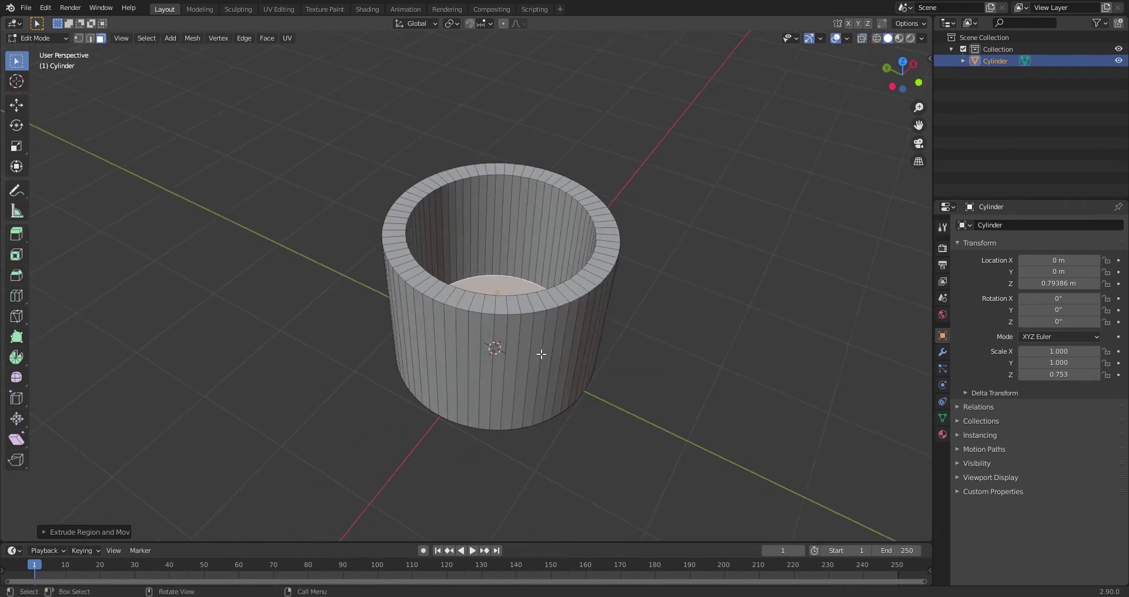
# Bevel the cup's outer rim, inner rim and bottom edge loops.
pyautogui.press('2')
pyautogui.keyDown('alt'); pyautogui.click(545, 315); pyautogui.keyUp('alt')
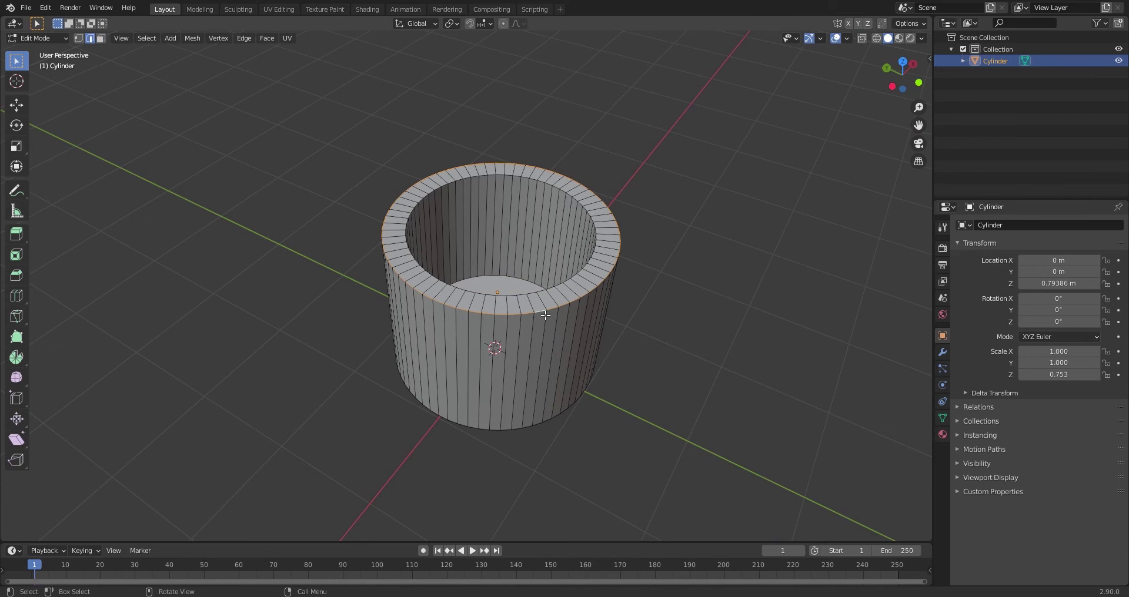
pyautogui.keyDown('alt'); pyautogui.keyDown('shift'); pyautogui.click(539, 293); pyautogui.keyUp('shift'); pyautogui.keyUp('alt')
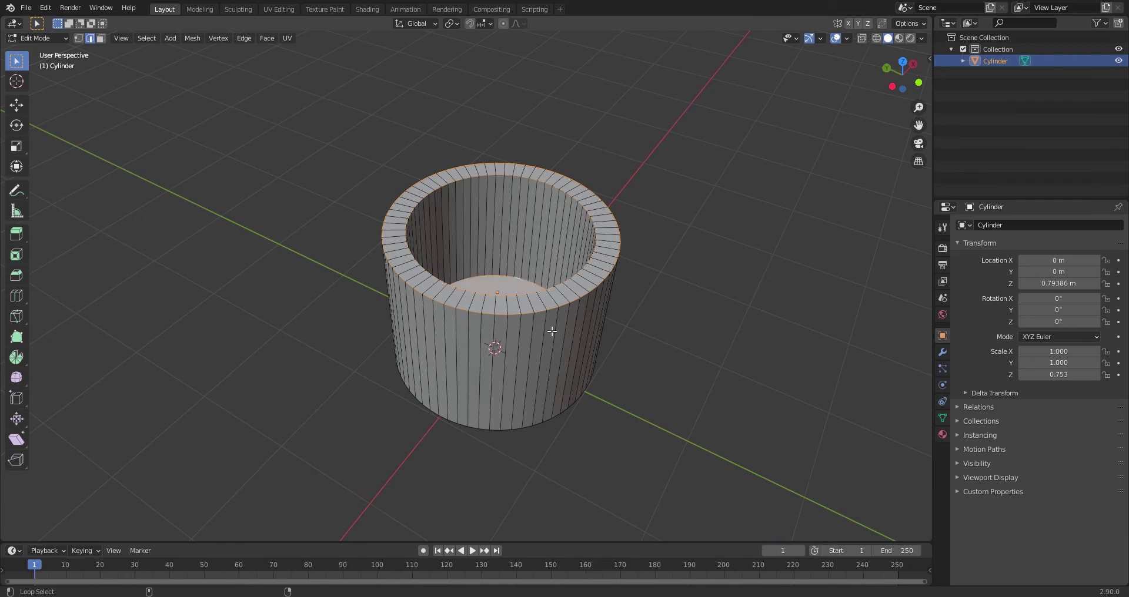
pyautogui.keyDown('alt'); pyautogui.keyDown('shift'); pyautogui.click(532, 431); pyautogui.keyUp('shift'); pyautogui.keyUp('alt')
pyautogui.scroll(2, 562, 387)
pyautogui.hotkey('ctrl', 'b')
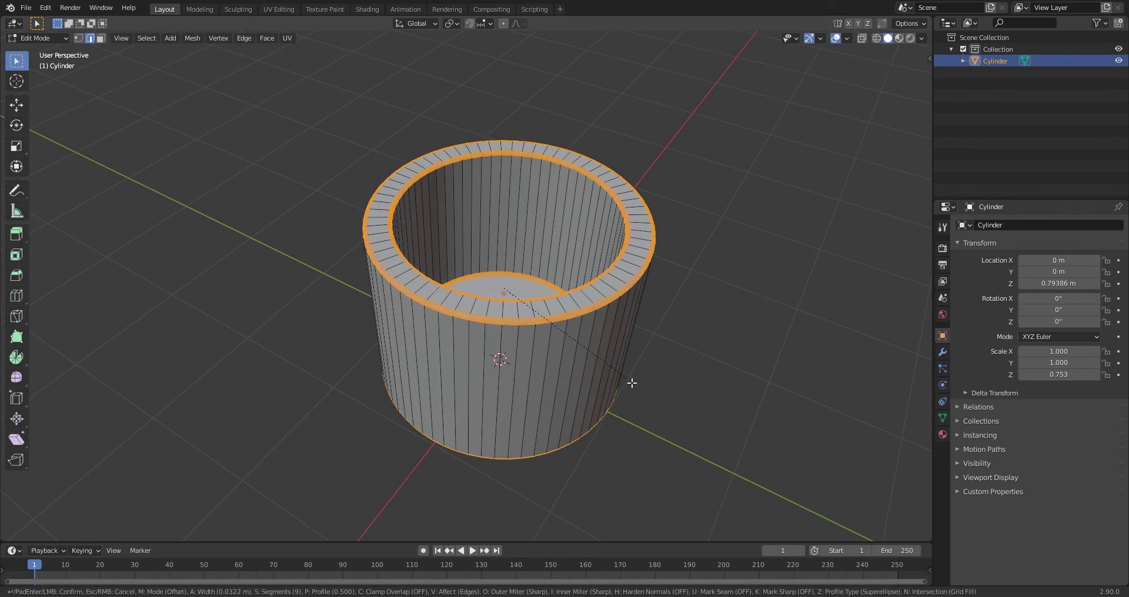
pyautogui.click(632, 383)
# Shade the cup smooth and enable Auto Smooth at 30°.
pyautogui.press('Tab')
pyautogui.rightClick(538, 351)
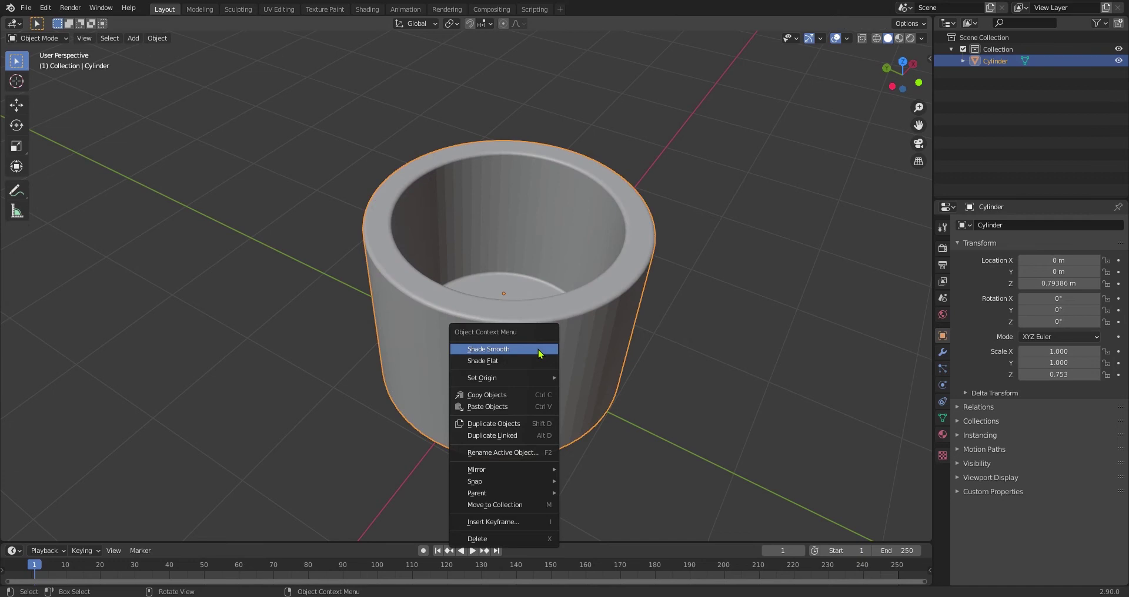
pyautogui.click(538, 349)
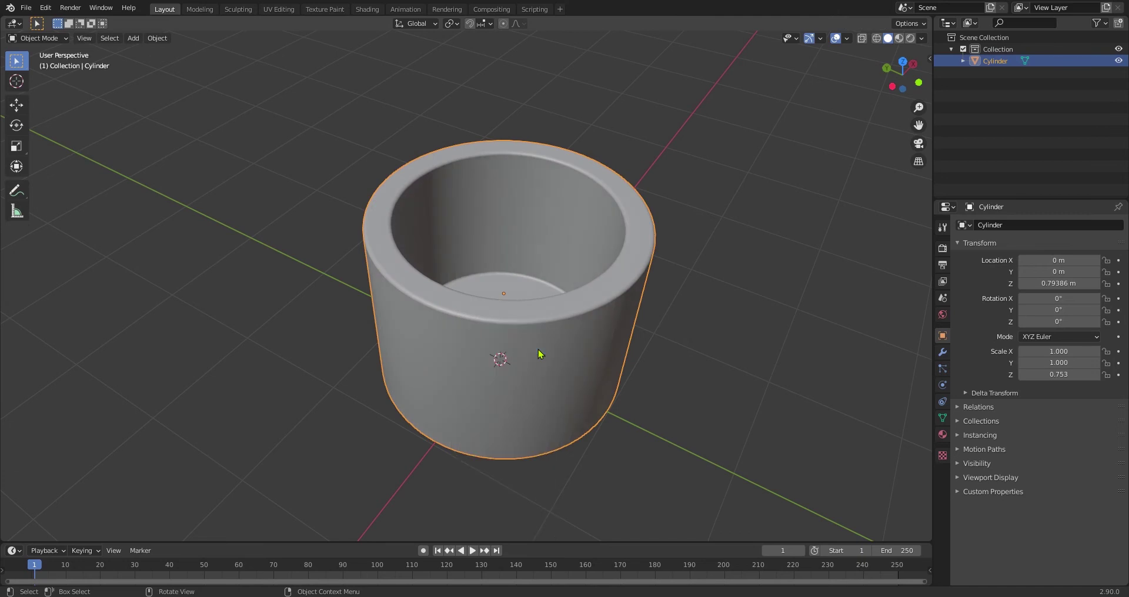
pyautogui.click(943, 417)
pyautogui.click(963, 427)
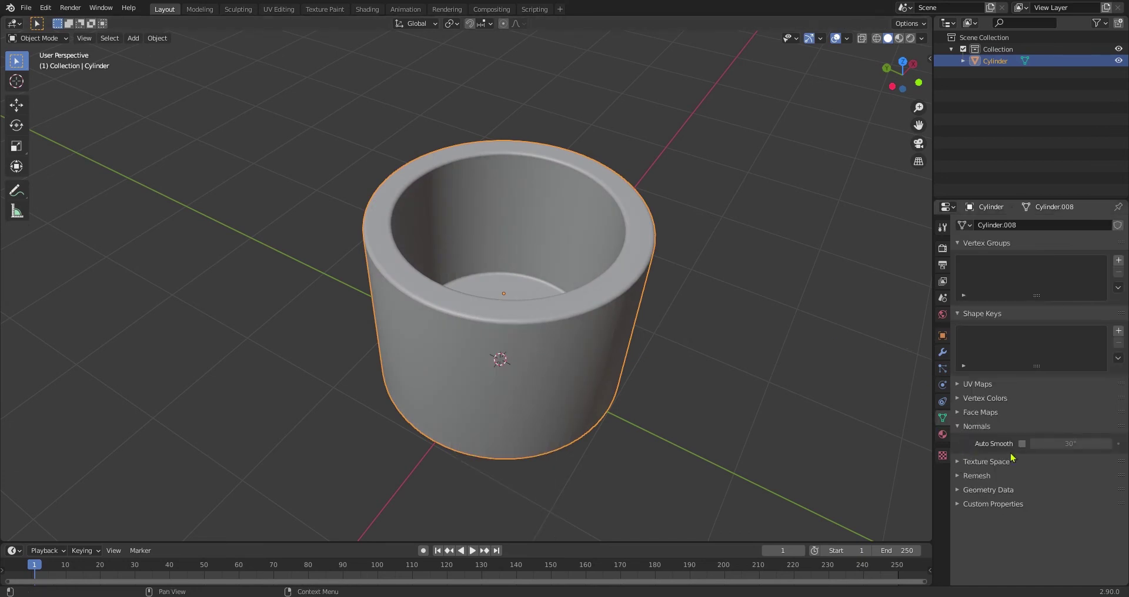
pyautogui.click(1021, 445)
pyautogui.press('KP_1')
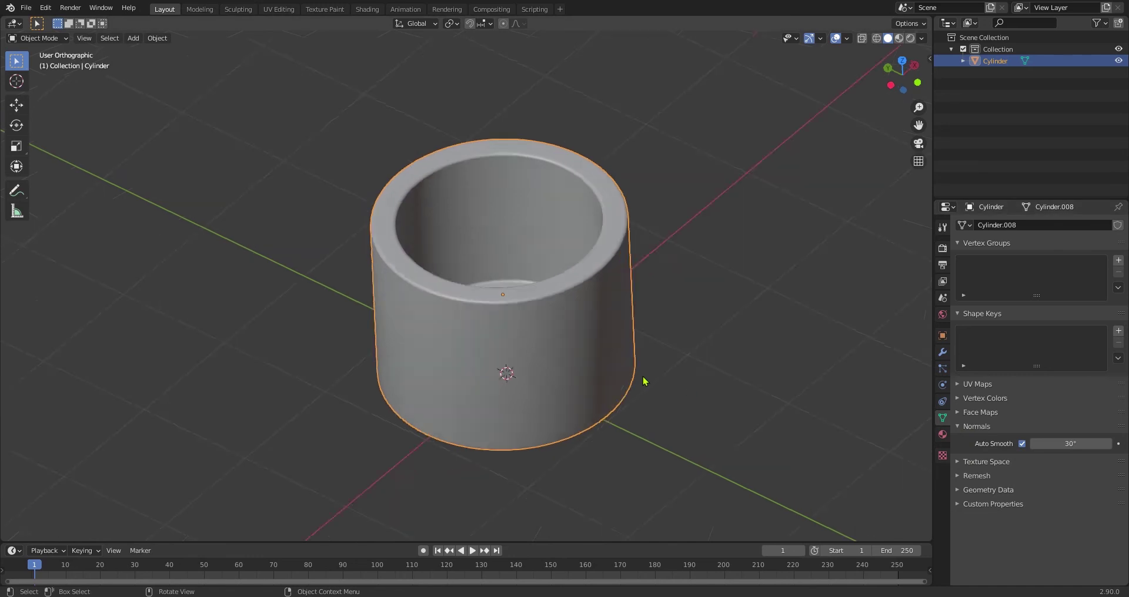
pyautogui.scroll(-1, 643, 380)
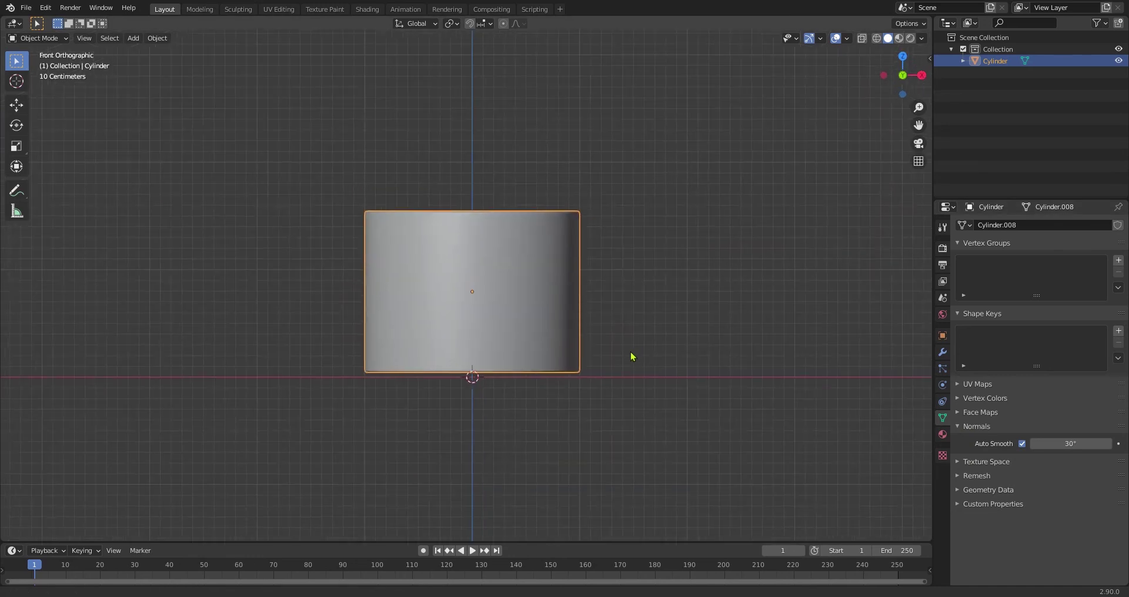
pyautogui.hotkey('shift', 'a')
pyautogui.moveTo(518, 331)
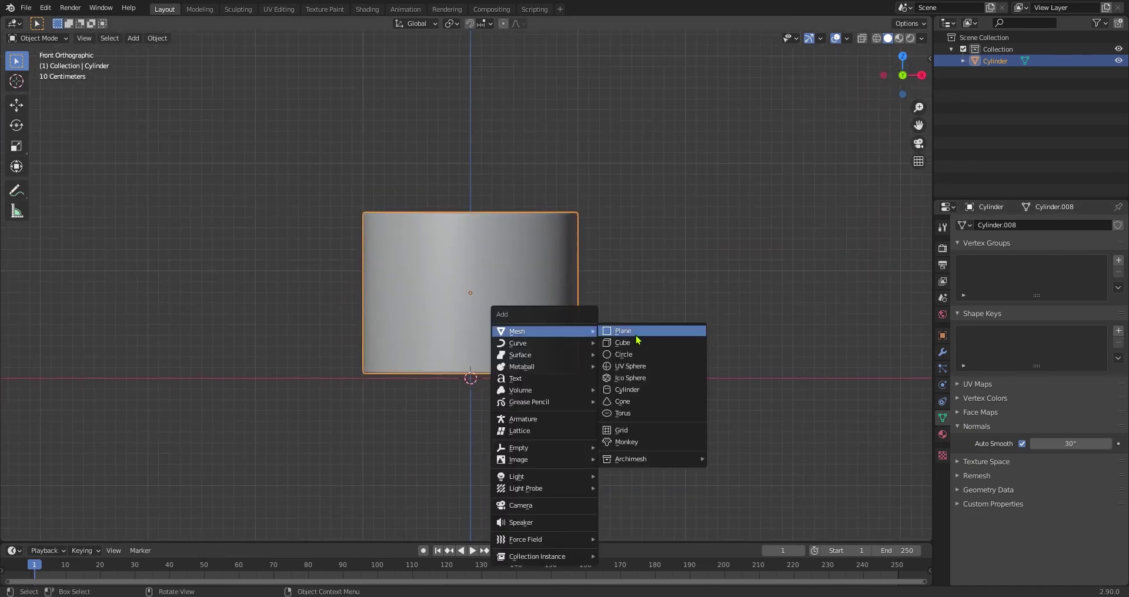
# Add a circle mesh and rotate it 90° on X to stand upright.
pyautogui.click(625, 355)
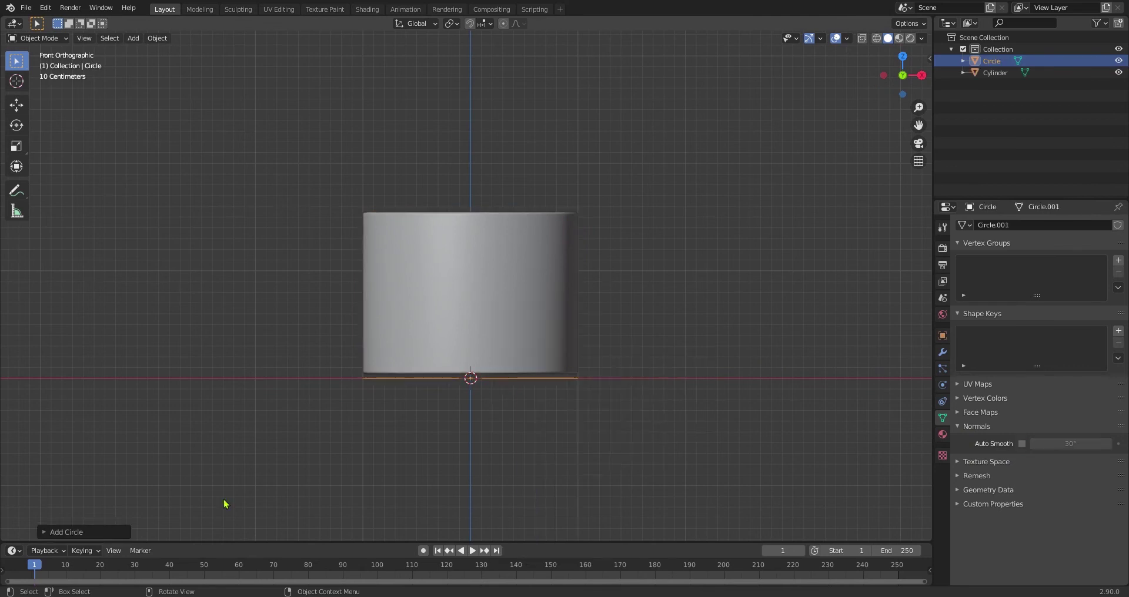
pyautogui.click(93, 535)
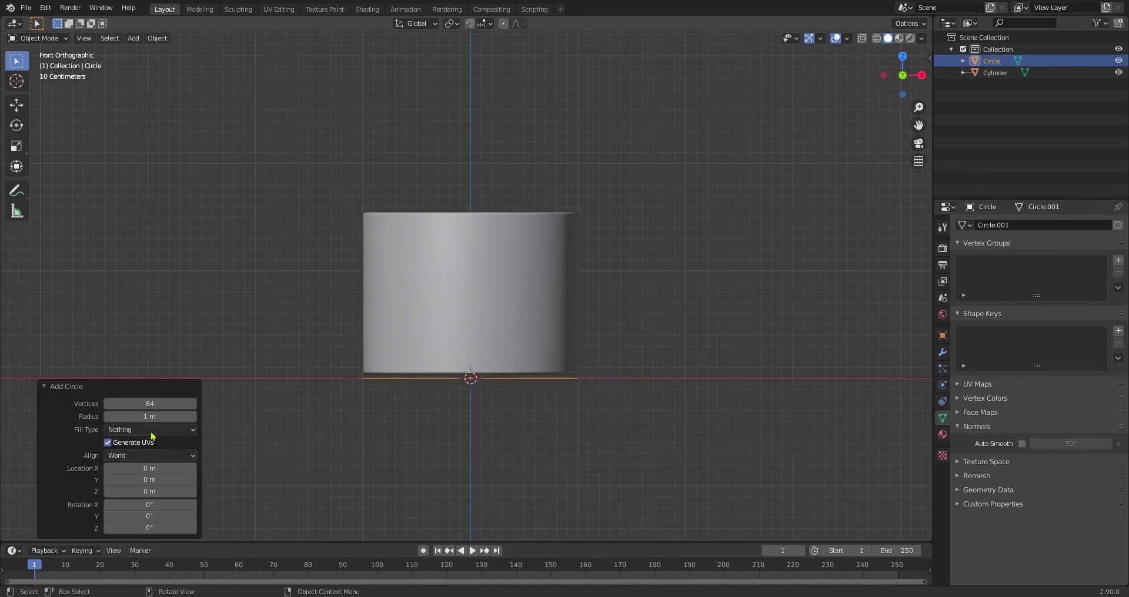
pyautogui.click(58, 388)
pyautogui.write('rx90')
pyautogui.press('Return')
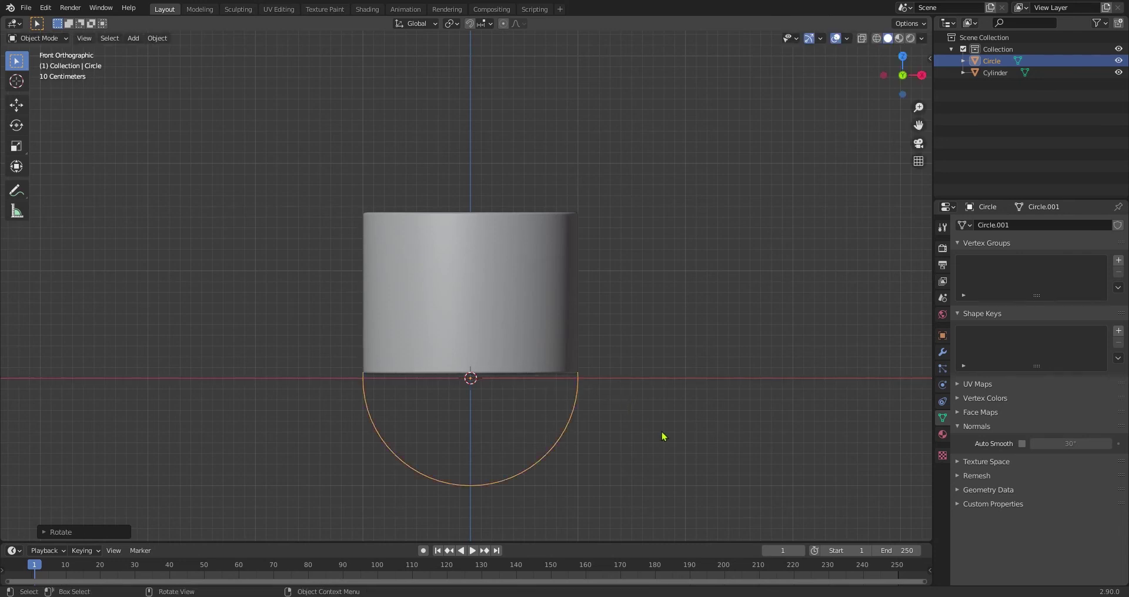
# Shrink the circle, place it beside the cup at mid-height, and narrow it along X.
pyautogui.press('s')
pyautogui.click(617, 393)
pyautogui.press('y')
pyautogui.press('x')
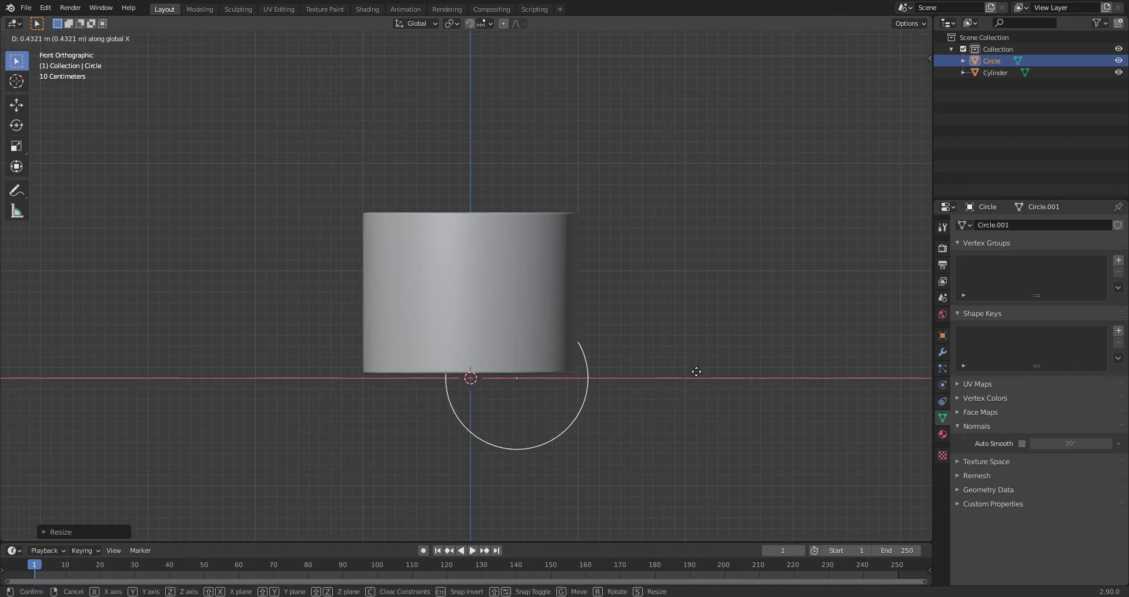
pyautogui.click(735, 369)
pyautogui.press('g')
pyautogui.press('z')
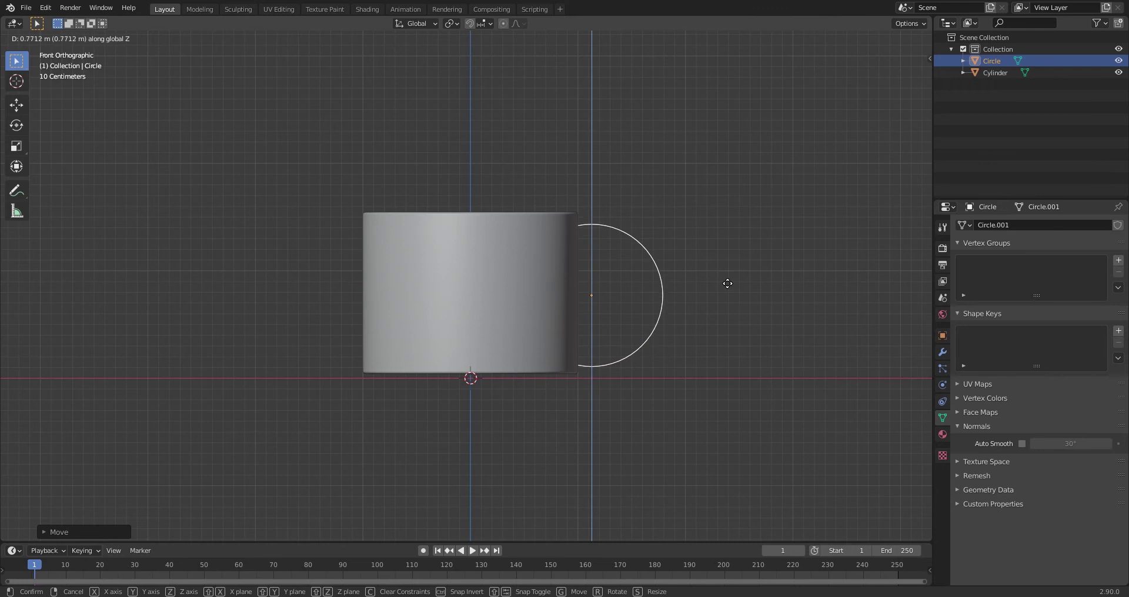
pyautogui.click(727, 283)
pyautogui.press('s')
pyautogui.press('x')
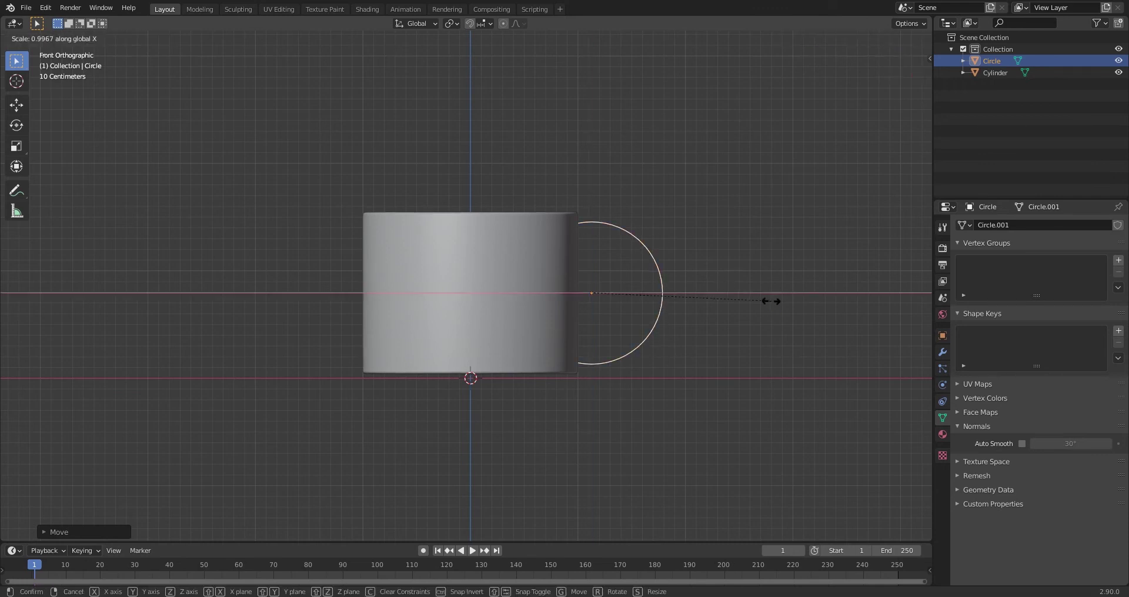
pyautogui.click(753, 306)
# Slide the circle against the cup and delete its left-half vertices.
pyautogui.press('g')
pyautogui.press('x')
pyautogui.click(754, 307)
pyautogui.press('Tab')
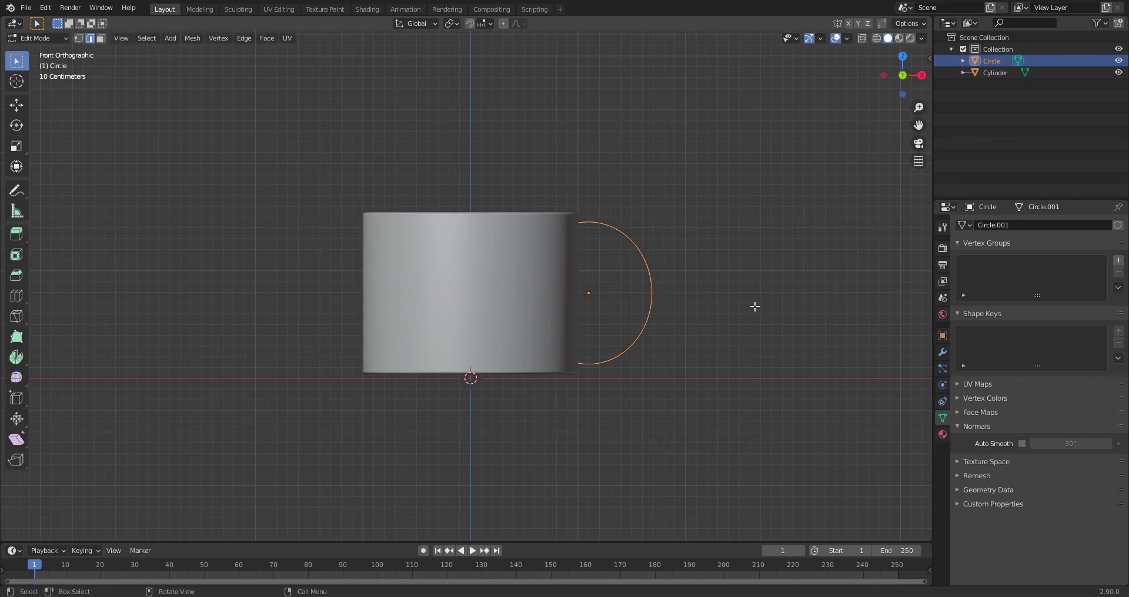
pyautogui.press('1')
pyautogui.hotkey('alt', 'z')
pyautogui.press('b')
pyautogui.moveTo(496, 186)
pyautogui.mouseDown()
pyautogui.moveTo(561, 342)
pyautogui.moveTo(566, 387)
pyautogui.mouseUp()
pyautogui.press('x')
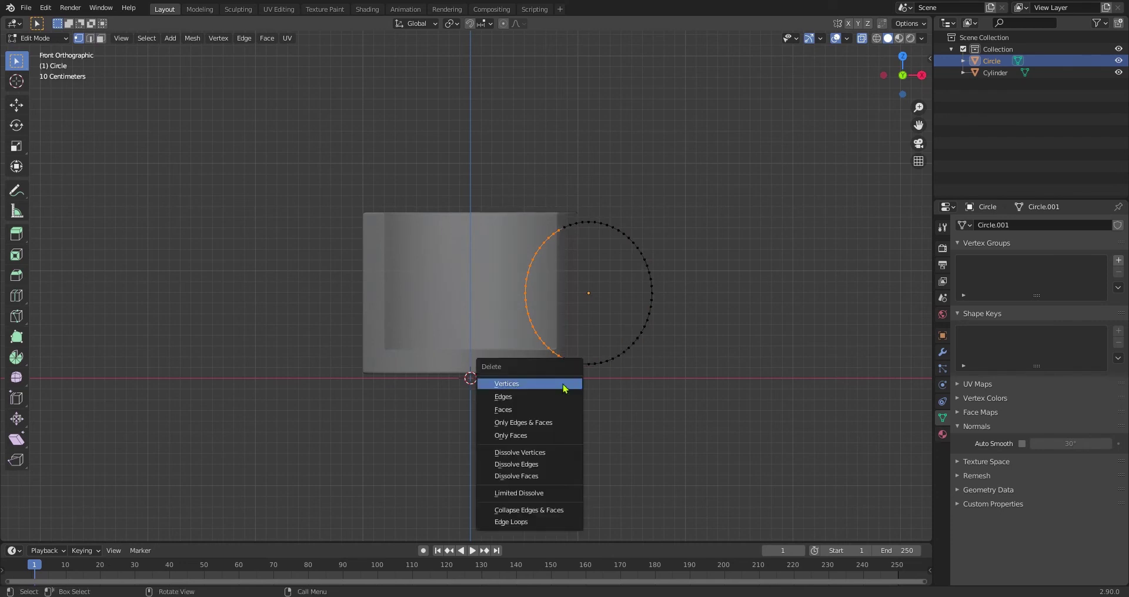
pyautogui.click(566, 383)
# Extrude the remaining half-circle 0.2352 m along Y into a flat strip.
pyautogui.press('a')
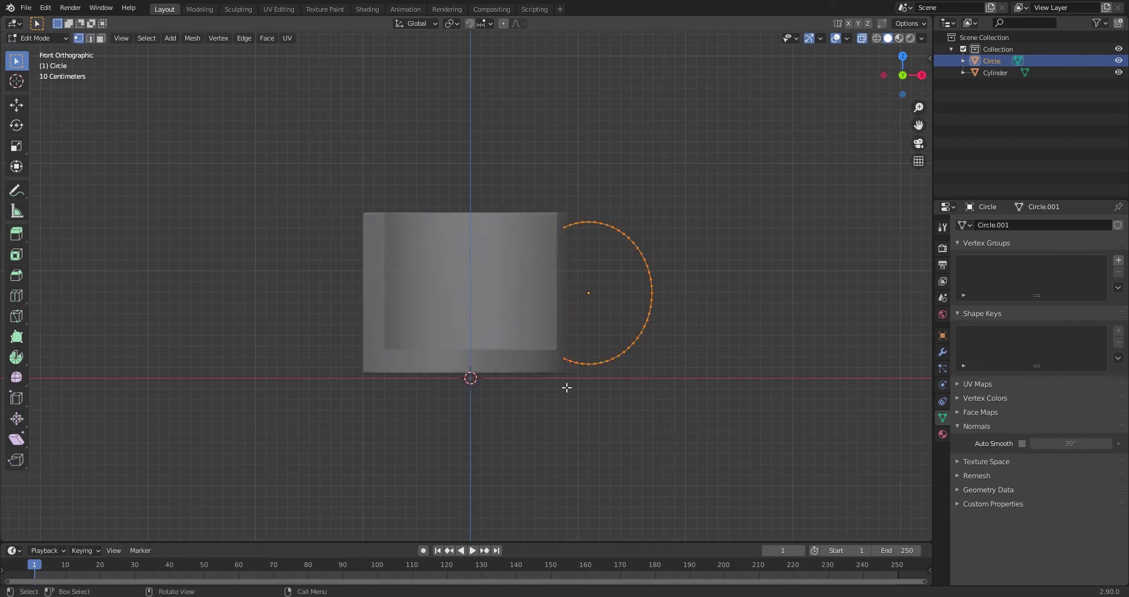
pyautogui.press('KP_7')
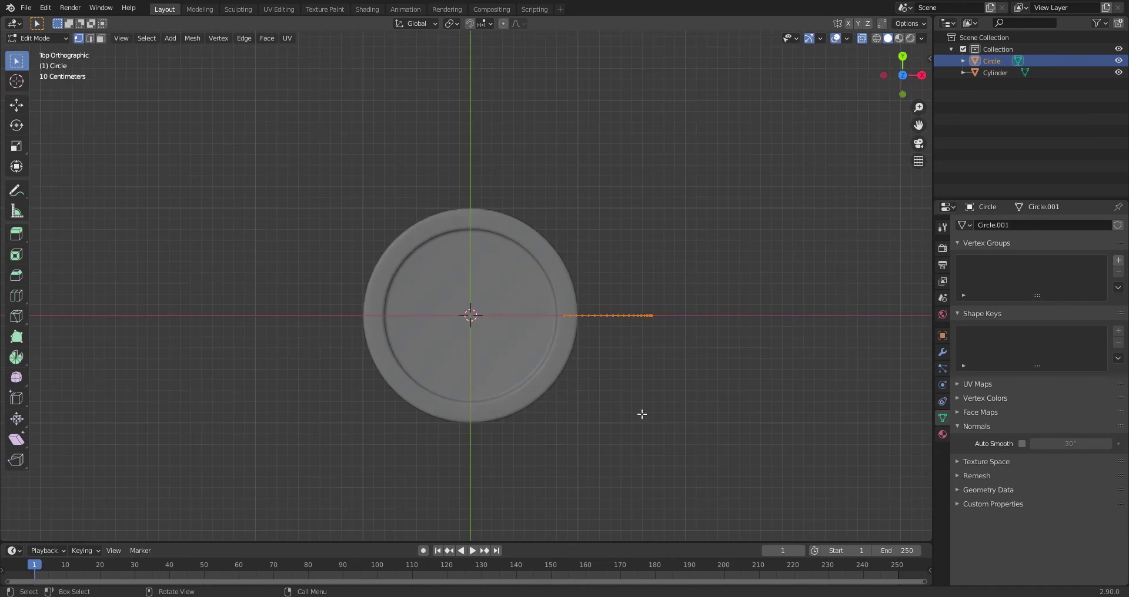
pyautogui.hotkey('alt', 'z')
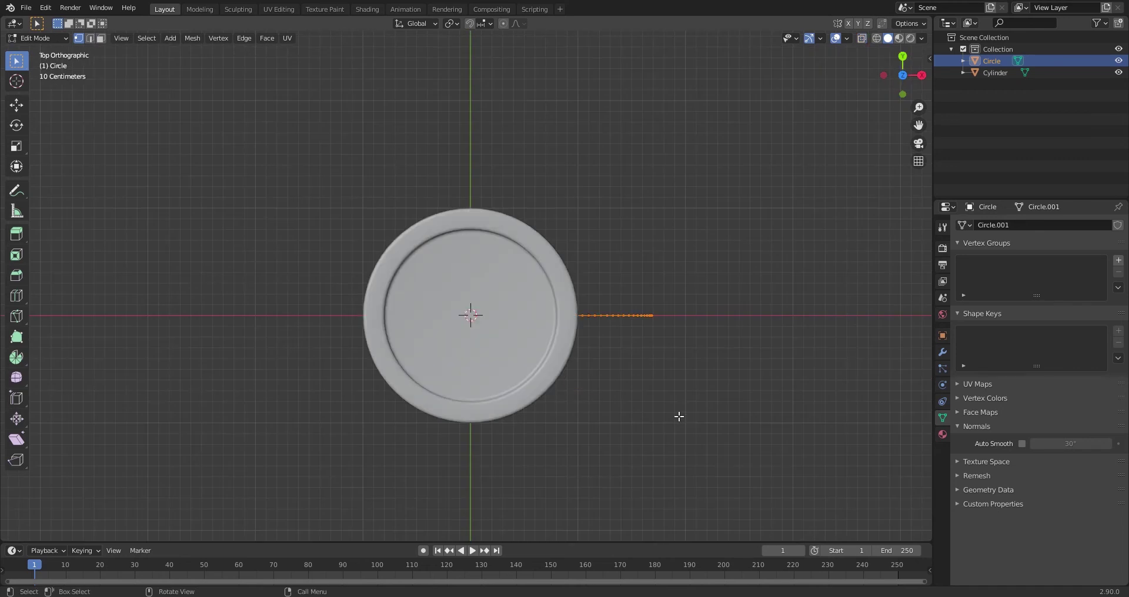
pyautogui.press('e')
pyautogui.press('y')
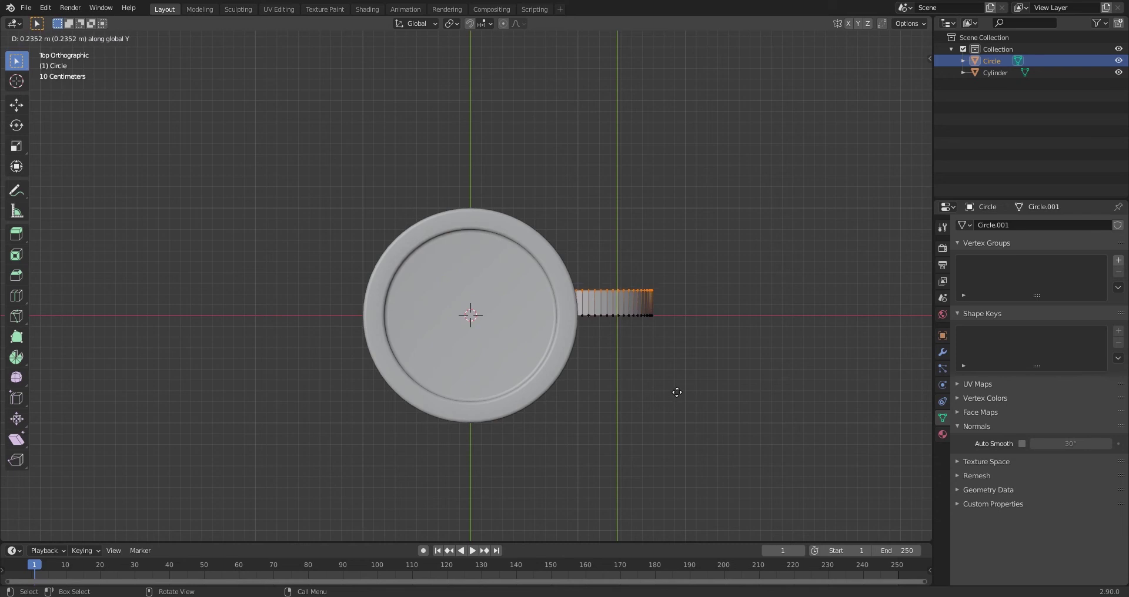
pyautogui.press('Return')
pyautogui.press('KP_1')
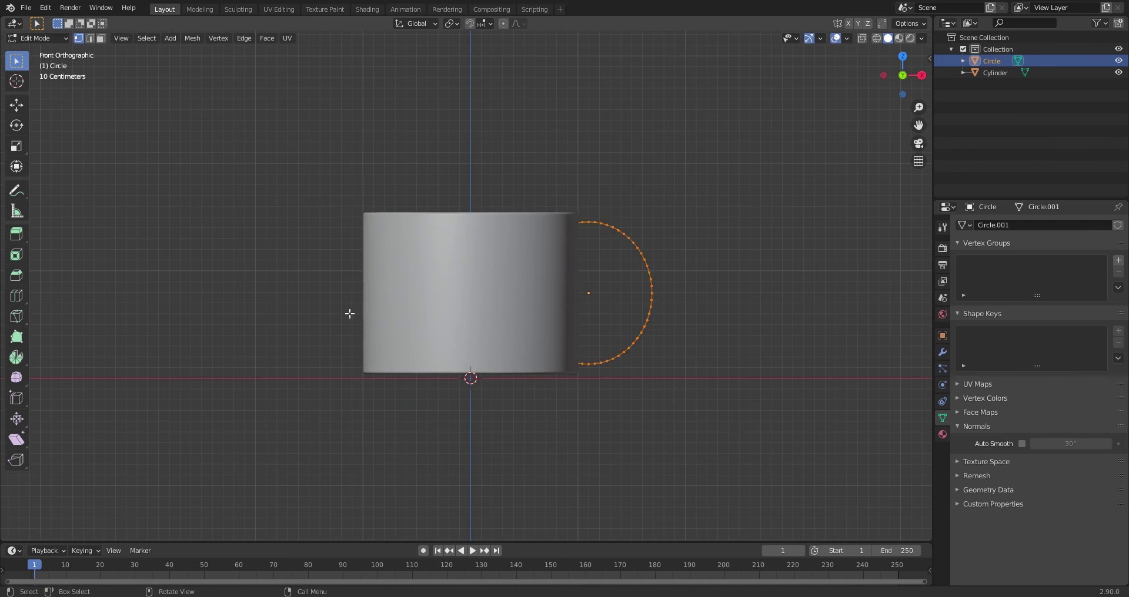
pyautogui.moveTo(16, 233); pyautogui.dragTo(74, 291)
# Thicken the strip with Extrude Along Normals and scale the handle slightly smaller.
pyautogui.click(74, 291)
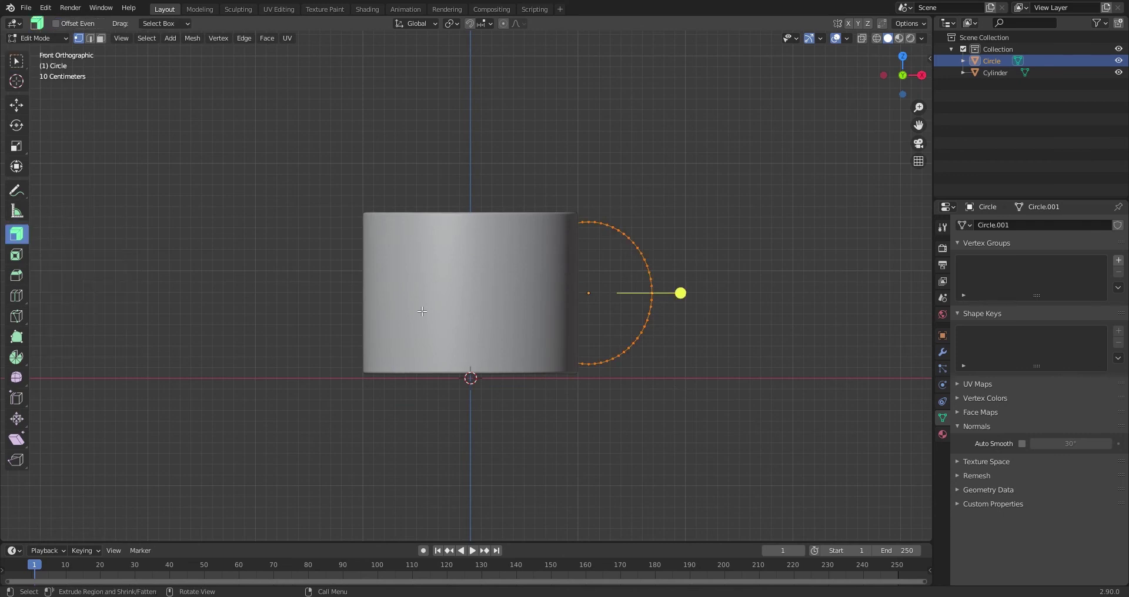
pyautogui.moveTo(680, 293); pyautogui.dragTo(678, 310)
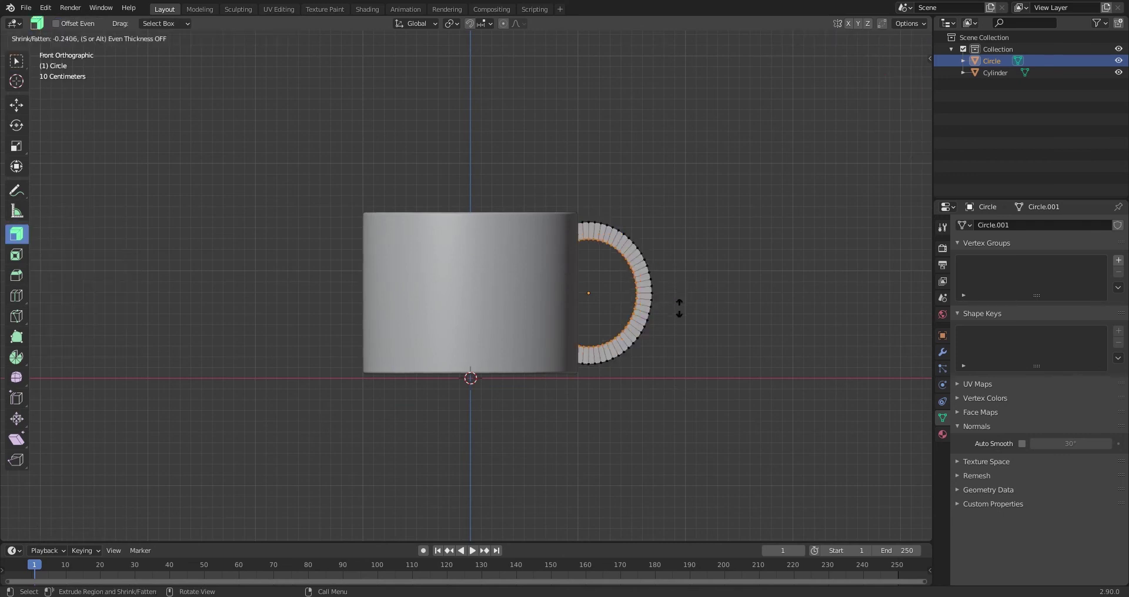
pyautogui.moveTo(679, 309); pyautogui.dragTo(687, 312)
pyautogui.moveTo(686, 311); pyautogui.dragTo(620, 353, button='middle')
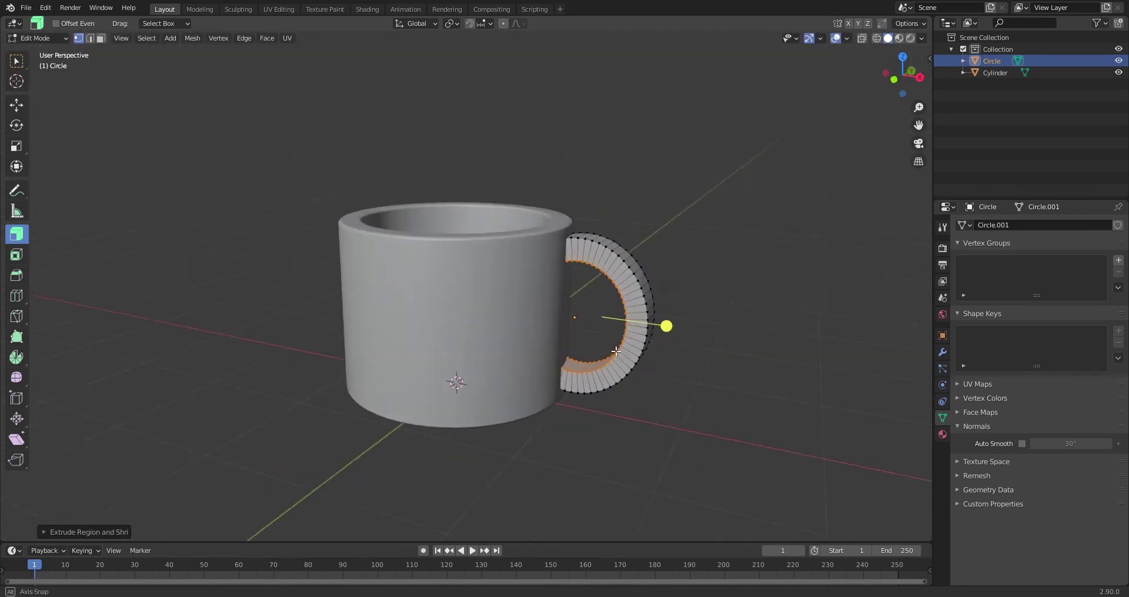
pyautogui.press('KP_1')
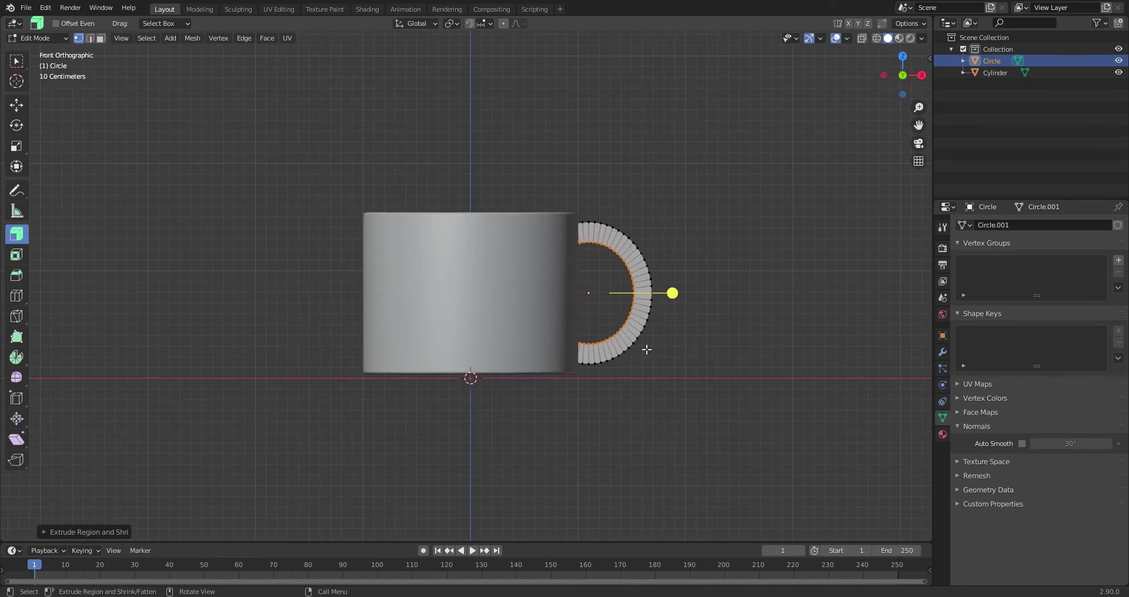
pyautogui.press('s')
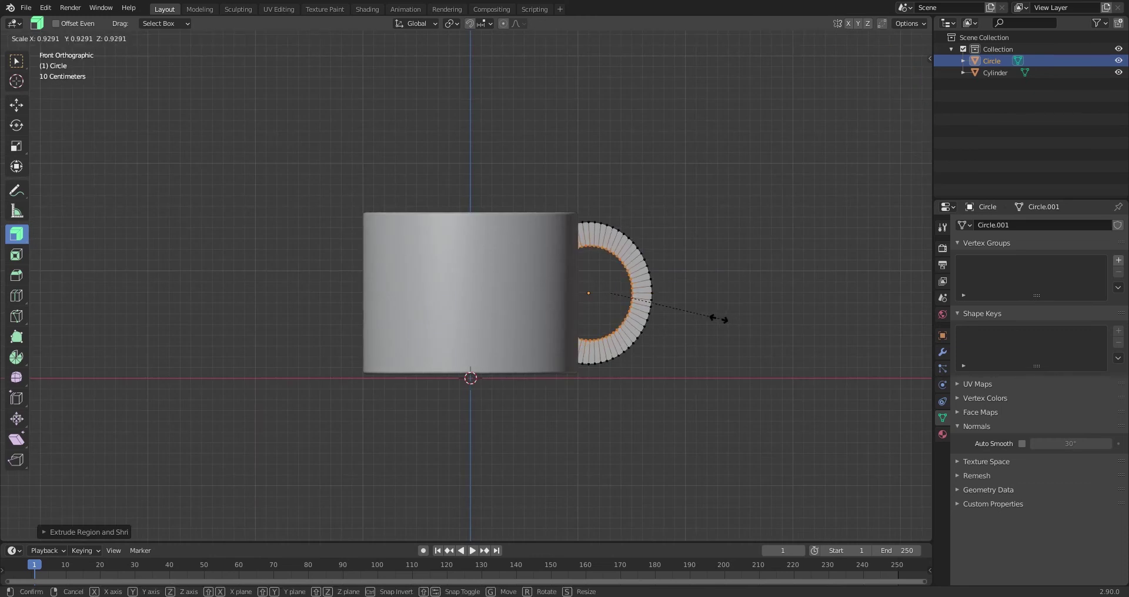
pyautogui.click(721, 319)
# Select the handle's outer and inner edge loops in edge mode.
pyautogui.moveTo(723, 319); pyautogui.dragTo(641, 351, button='middle')
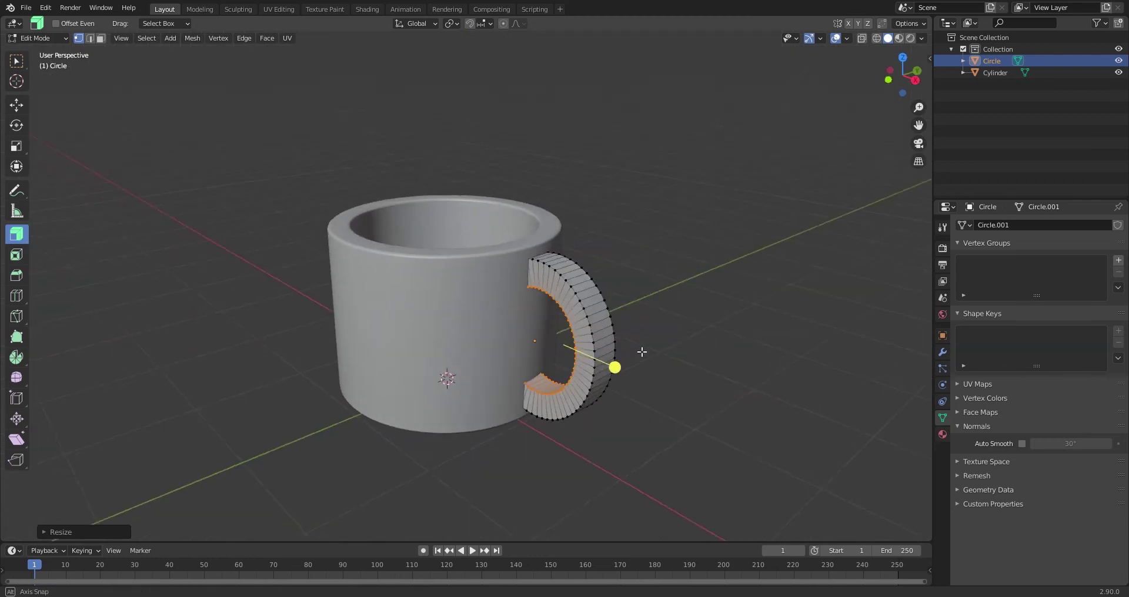
pyautogui.hotkey('alt', 'z')
pyautogui.hotkey('alt', 'z')
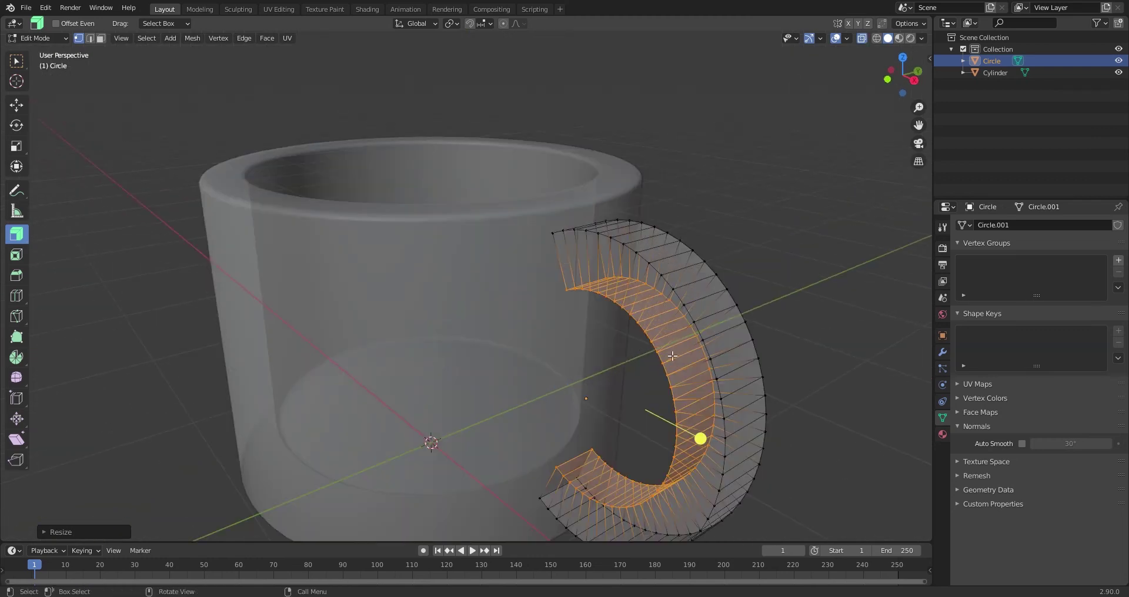
pyautogui.scroll(3, 672, 356)
pyautogui.press('2')
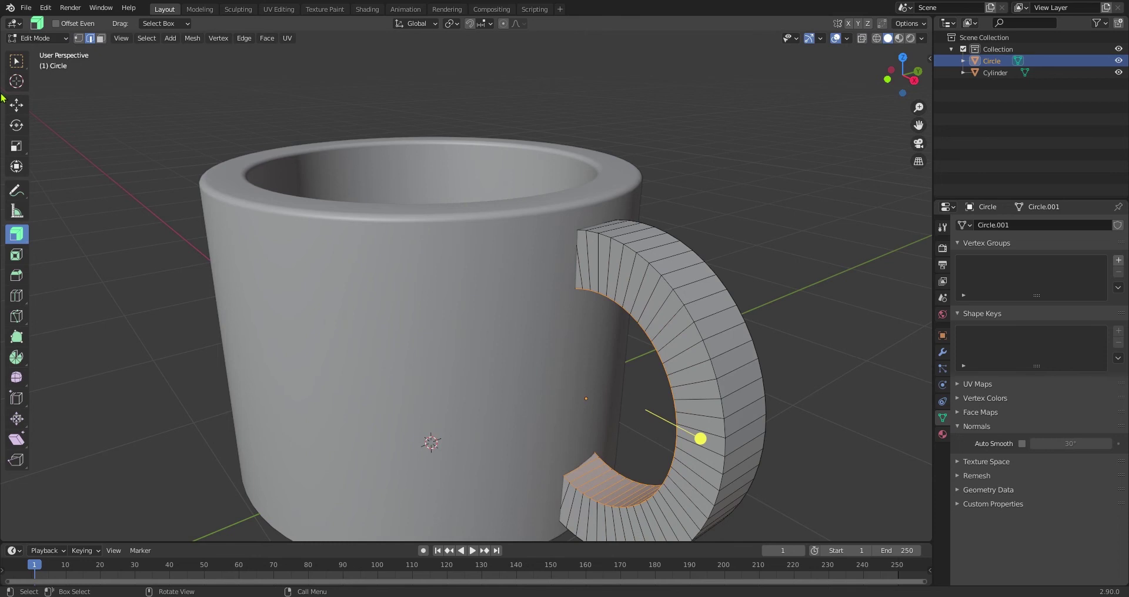
pyautogui.click(17, 68)
pyautogui.moveTo(714, 417); pyautogui.dragTo(702, 352, button='middle')
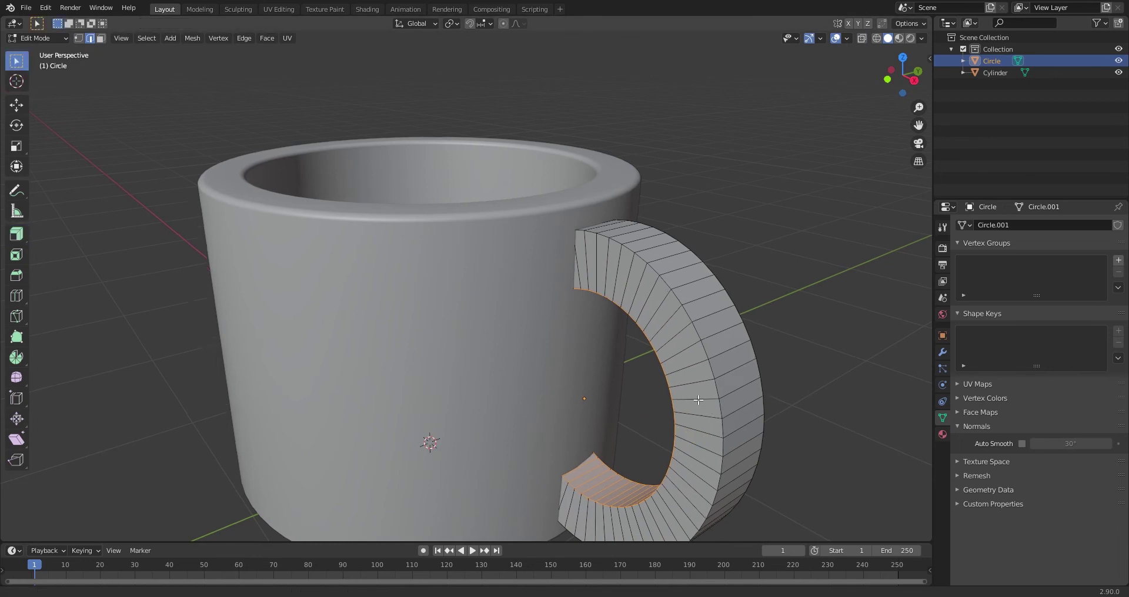
pyautogui.click(703, 349)
pyautogui.keyDown('alt'); pyautogui.click(703, 349); pyautogui.keyUp('alt')
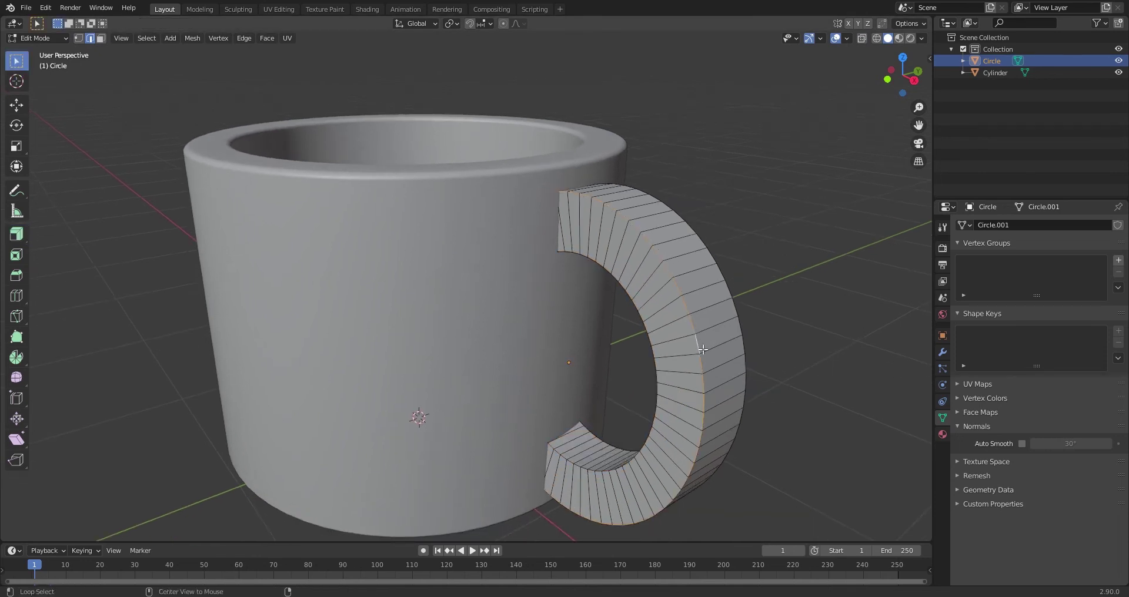
pyautogui.keyDown('alt'); pyautogui.keyDown('shift'); pyautogui.click(655, 363); pyautogui.keyUp('shift'); pyautogui.keyUp('alt')
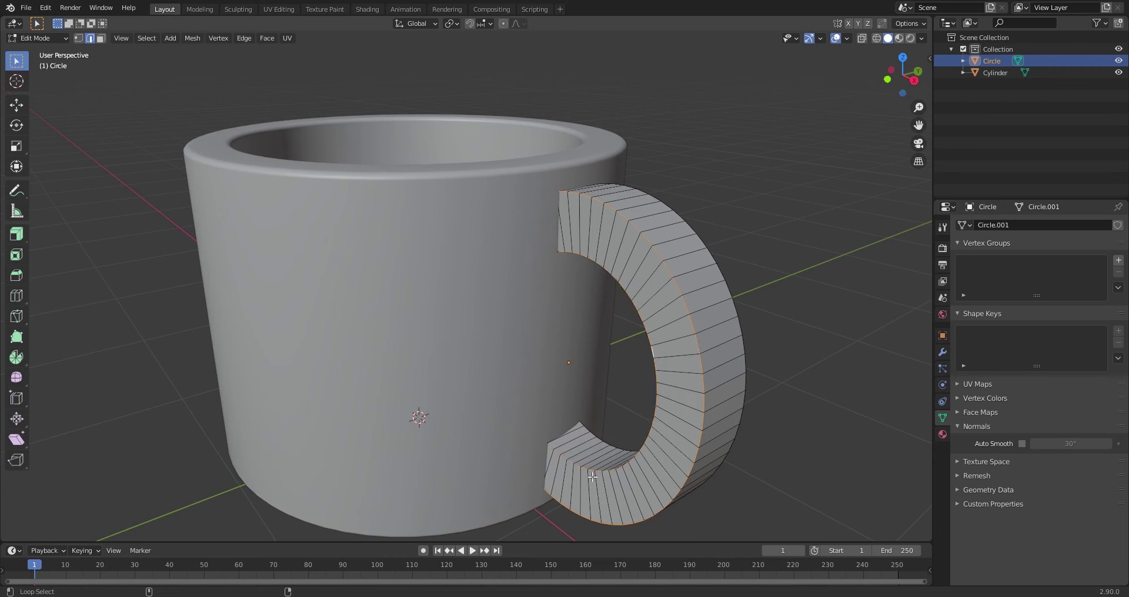
pyautogui.keyDown('alt'); pyautogui.keyDown('shift'); pyautogui.click(613, 438); pyautogui.keyUp('shift'); pyautogui.keyUp('alt')
# Bevel the selected handle edge loops about 0.0394 m and return to Object Mode.
pyautogui.hotkey('ctrl', 'b')
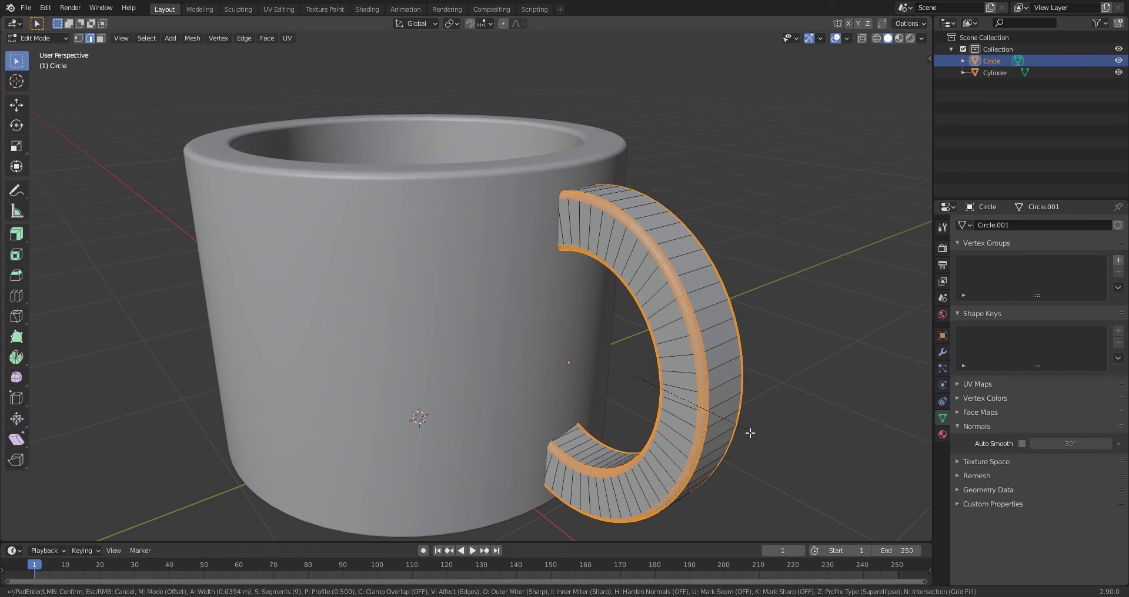
pyautogui.click(749, 433)
pyautogui.press('Tab')
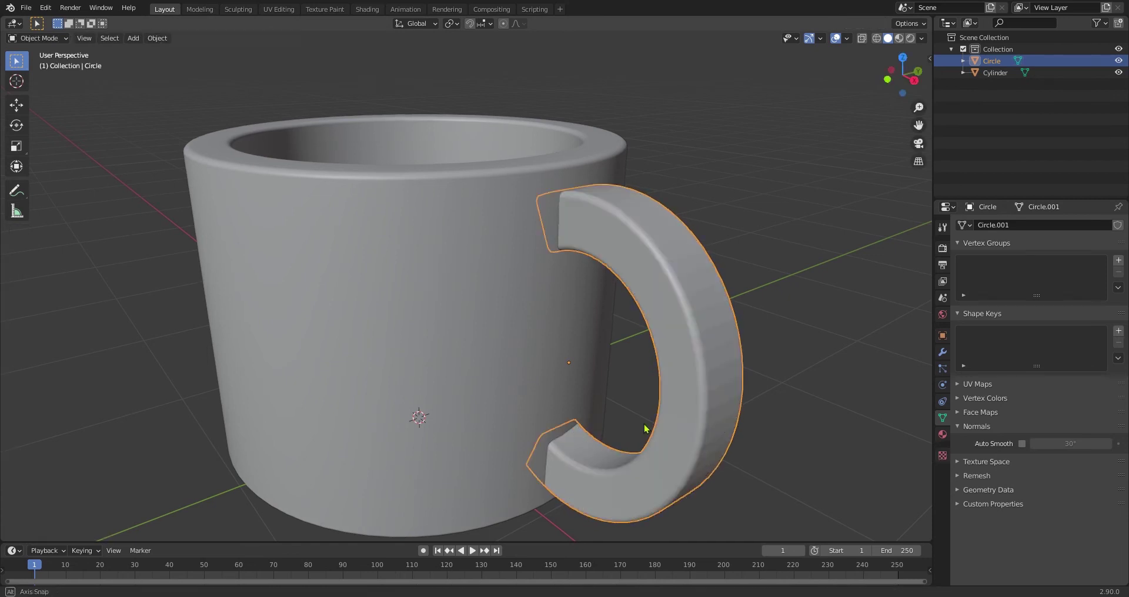
pyautogui.moveTo(645, 429)
pyautogui.mouseDown(button='middle')
pyautogui.moveTo(688, 428)
pyautogui.moveTo(635, 418)
pyautogui.moveTo(662, 334)
pyautogui.mouseUp(button='middle')
pyautogui.scroll(-3, 707, 422)
pyautogui.click(689, 429)
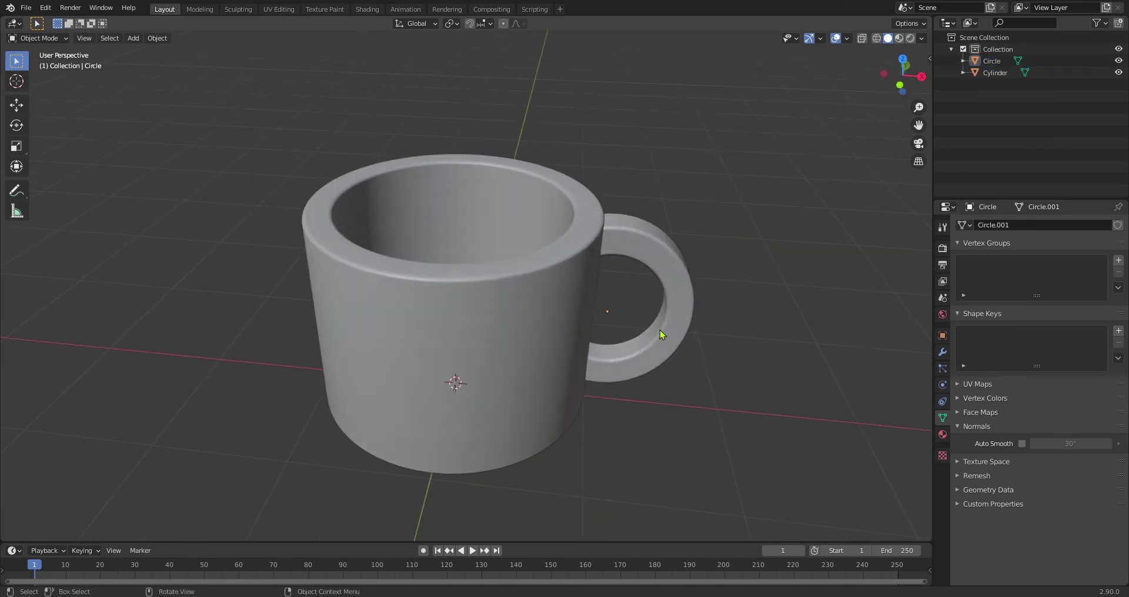
# Shade the handle smooth and turn on its Auto Smooth at 30°.
pyautogui.rightClick(672, 330)
pyautogui.click(684, 302)
pyautogui.rightClick(683, 302)
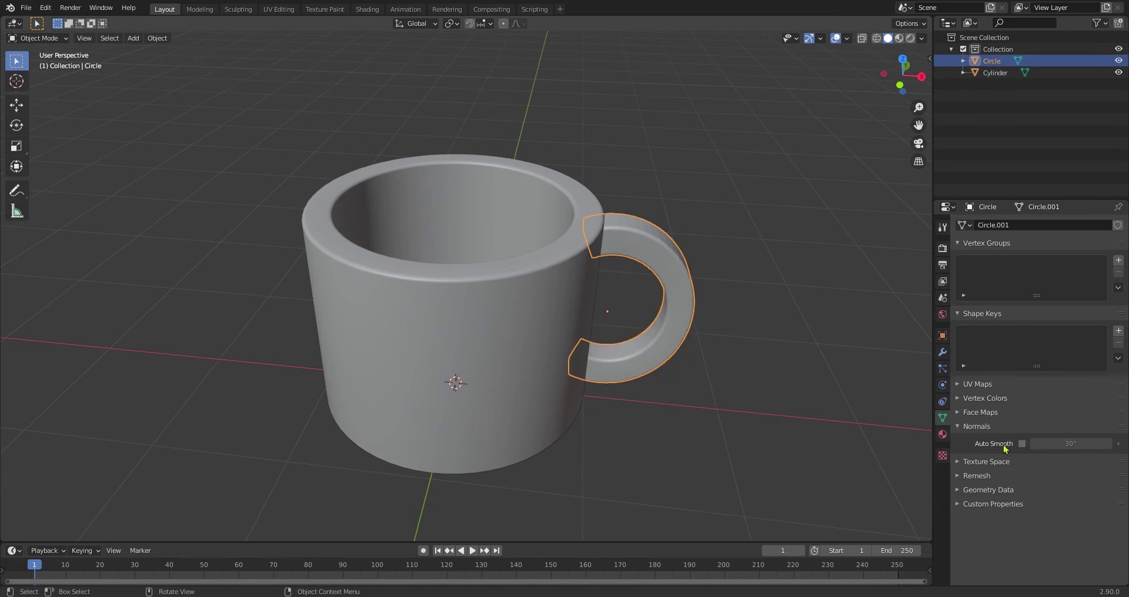
pyautogui.click(1022, 444)
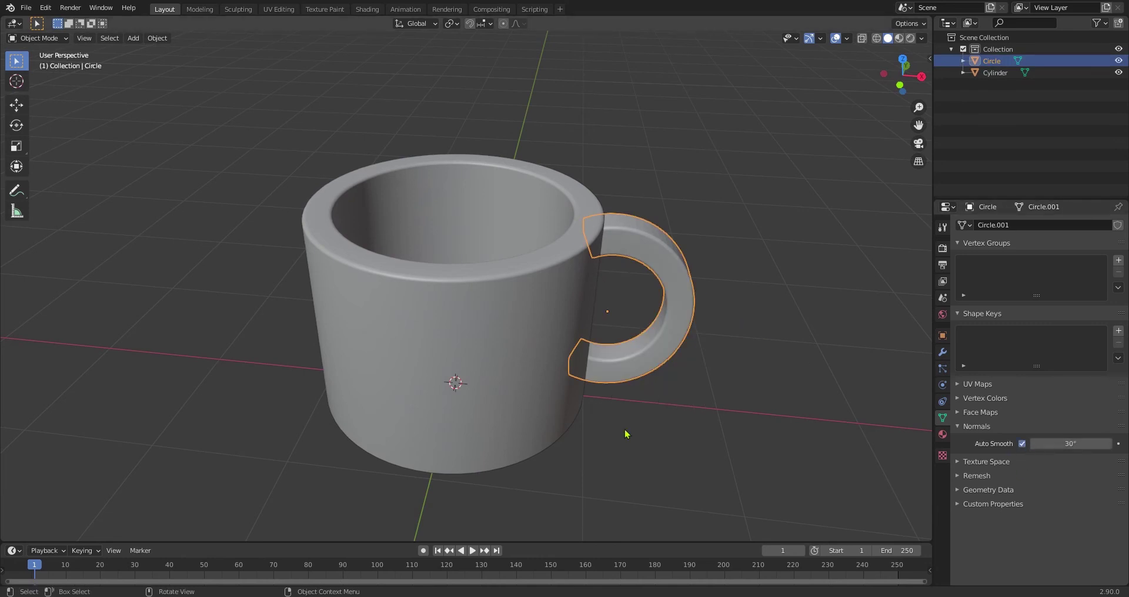
pyautogui.click(608, 461)
pyautogui.moveTo(599, 446); pyautogui.dragTo(624, 428, button='middle')
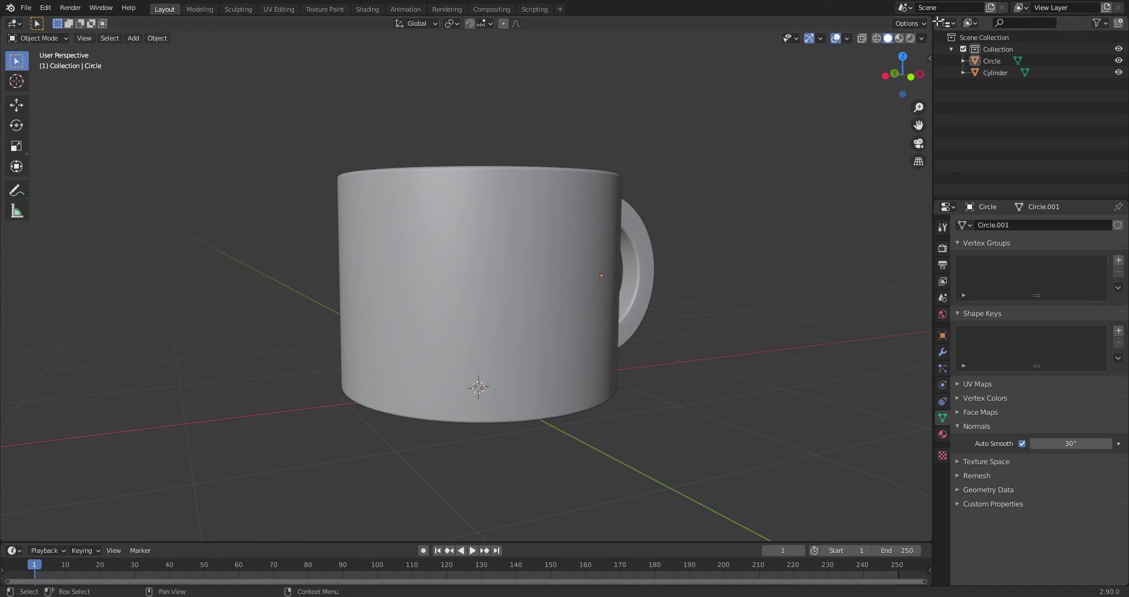
# Split the viewport in two and make the right half a Shader Editor.
pyautogui.moveTo(927, 24); pyautogui.dragTo(509, 79)
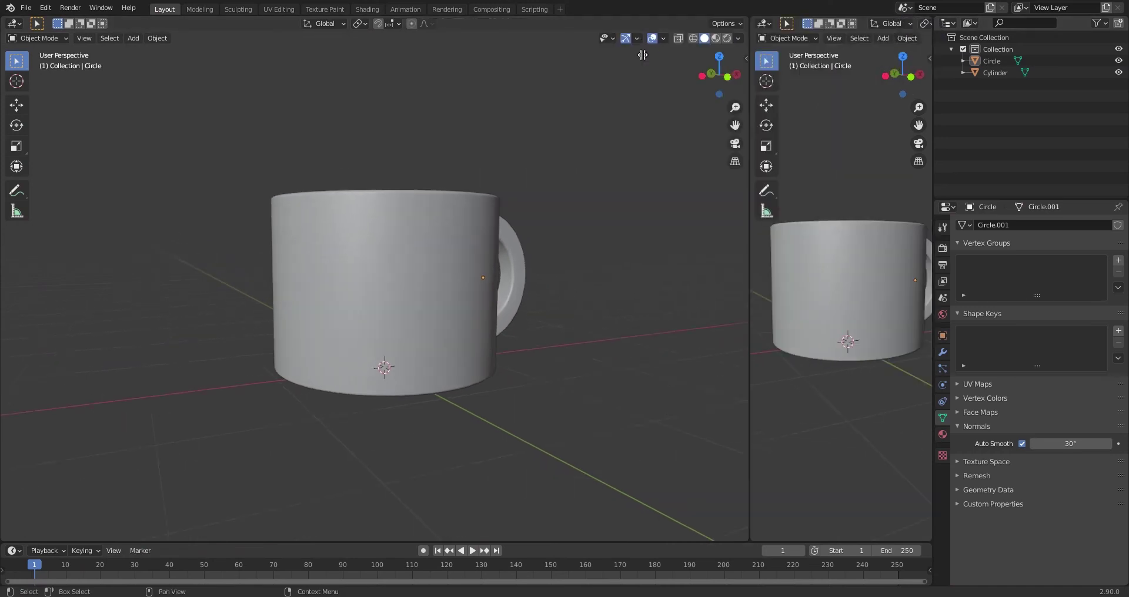
pyautogui.moveTo(509, 79); pyautogui.dragTo(481, 75)
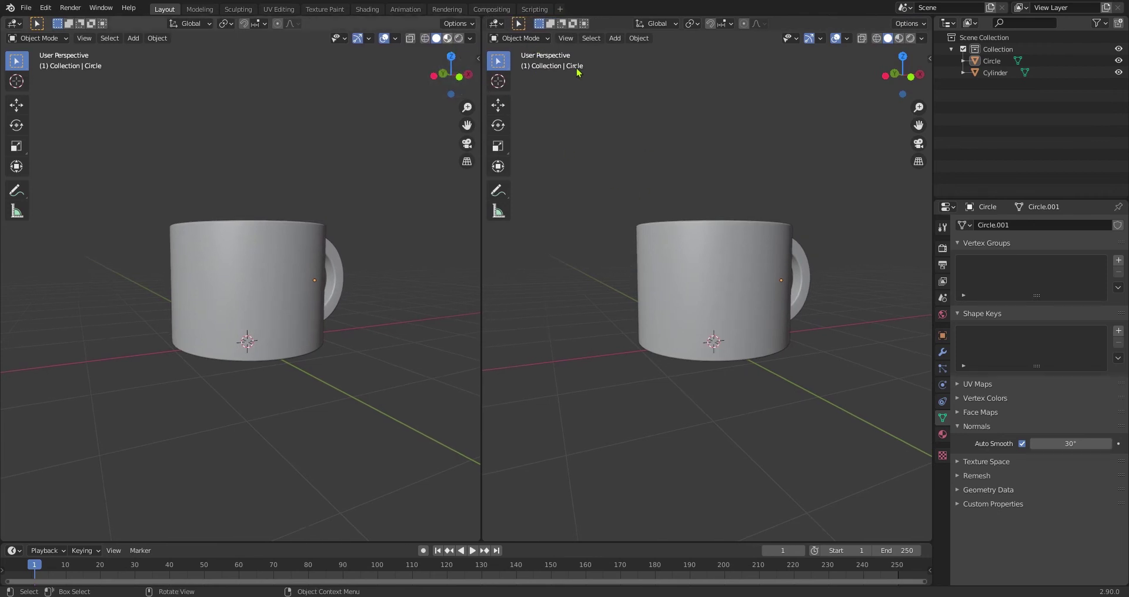
pyautogui.click(499, 25)
pyautogui.click(533, 133)
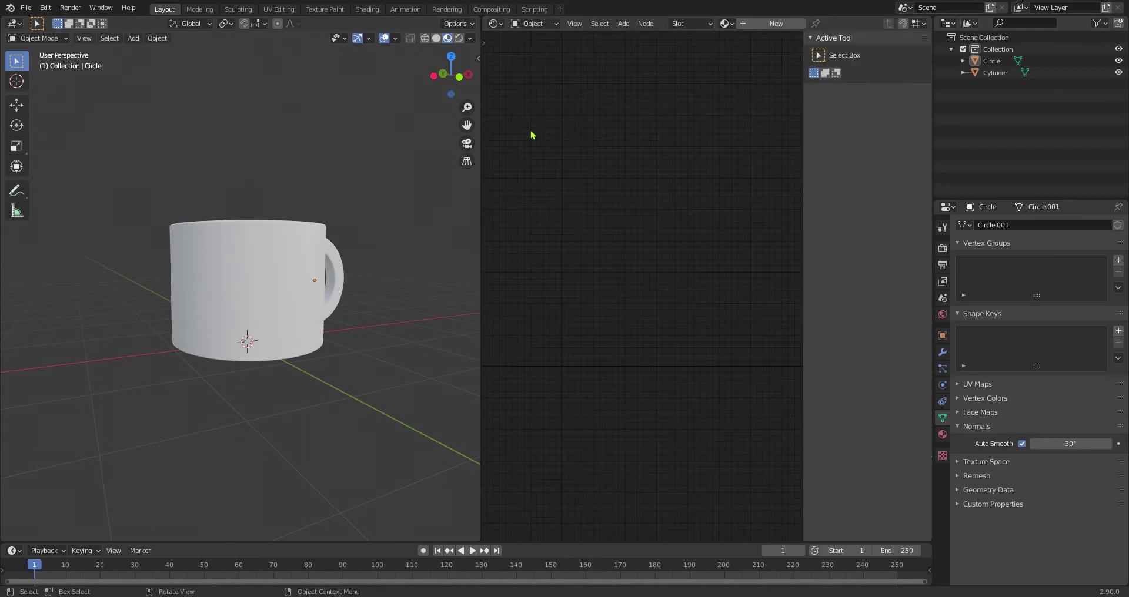
# Give the mug body a new Material.001 and shift its Principled BSDF and Output nodes right.
pyautogui.press('n')
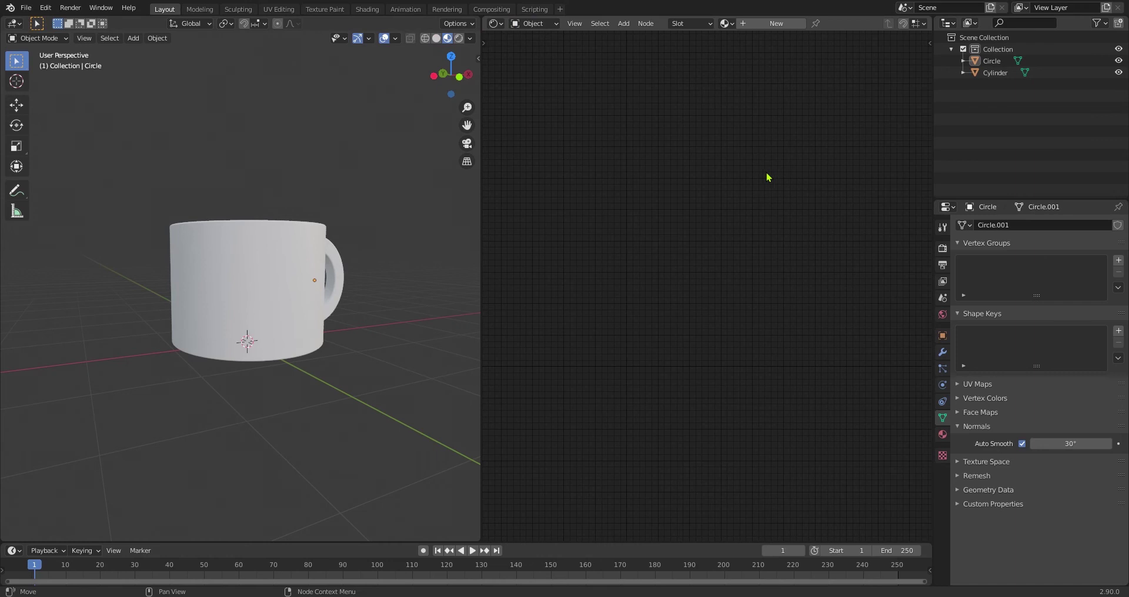
pyautogui.click(254, 282)
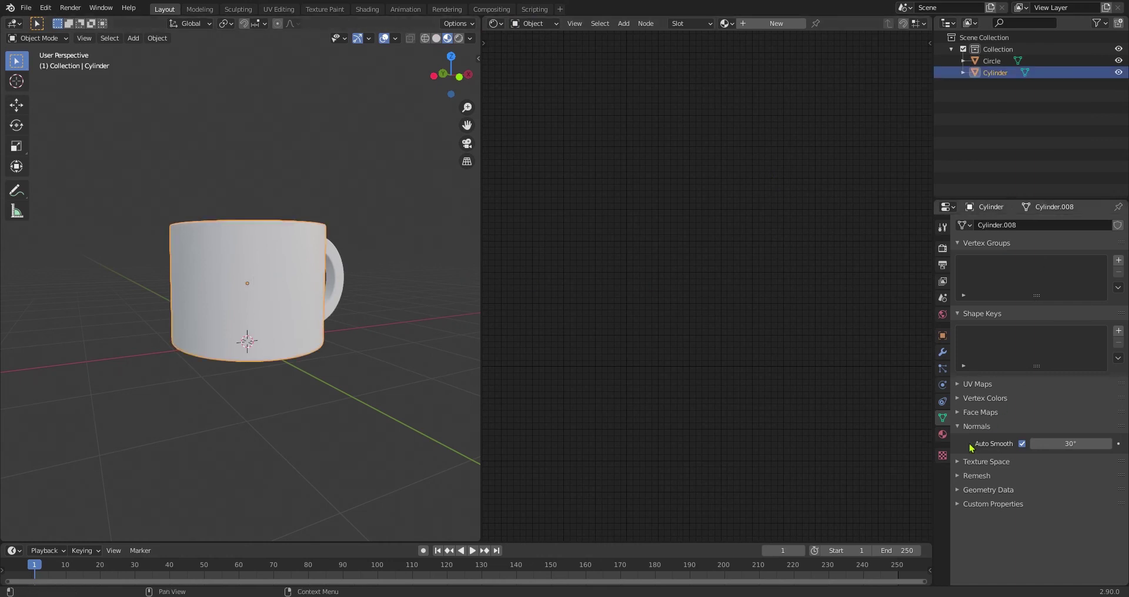
pyautogui.click(942, 433)
pyautogui.click(1015, 274)
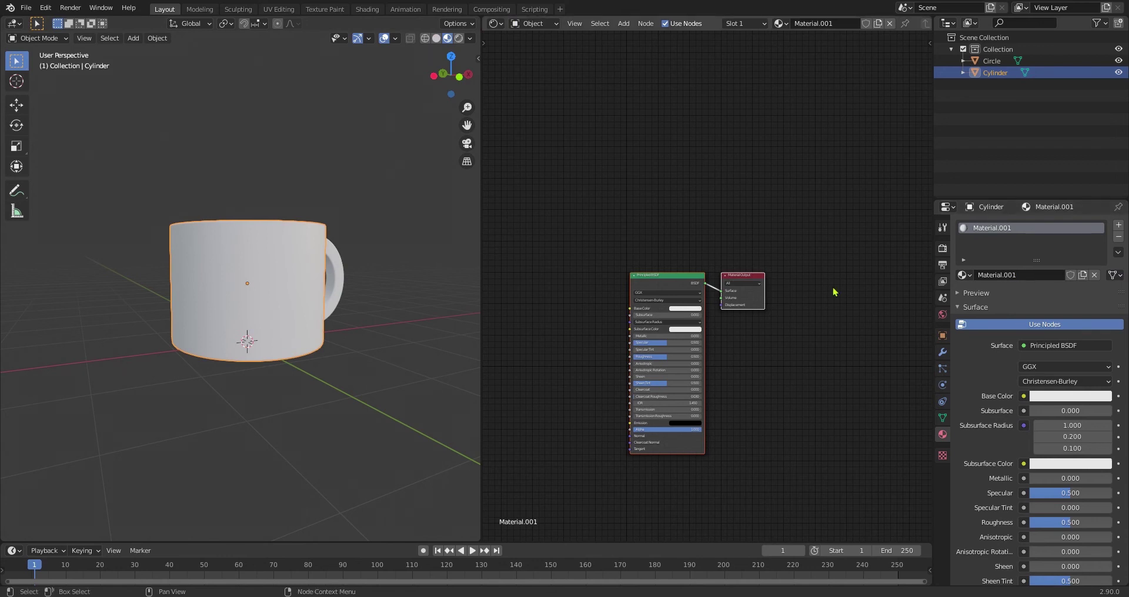
pyautogui.moveTo(616, 247); pyautogui.dragTo(841, 310)
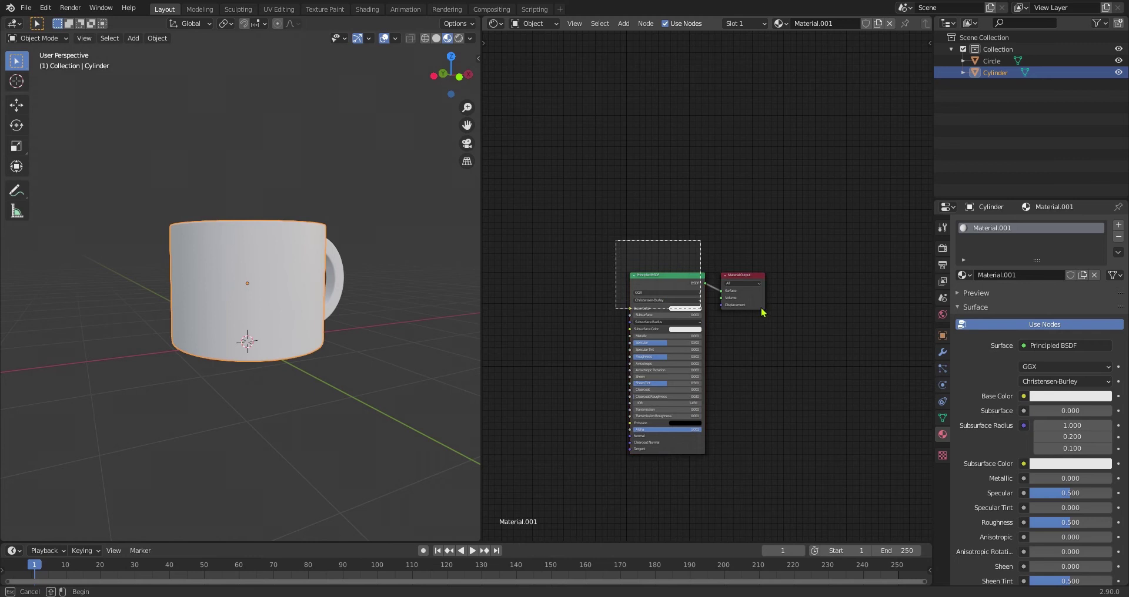
pyautogui.moveTo(641, 294); pyautogui.dragTo(769, 257)
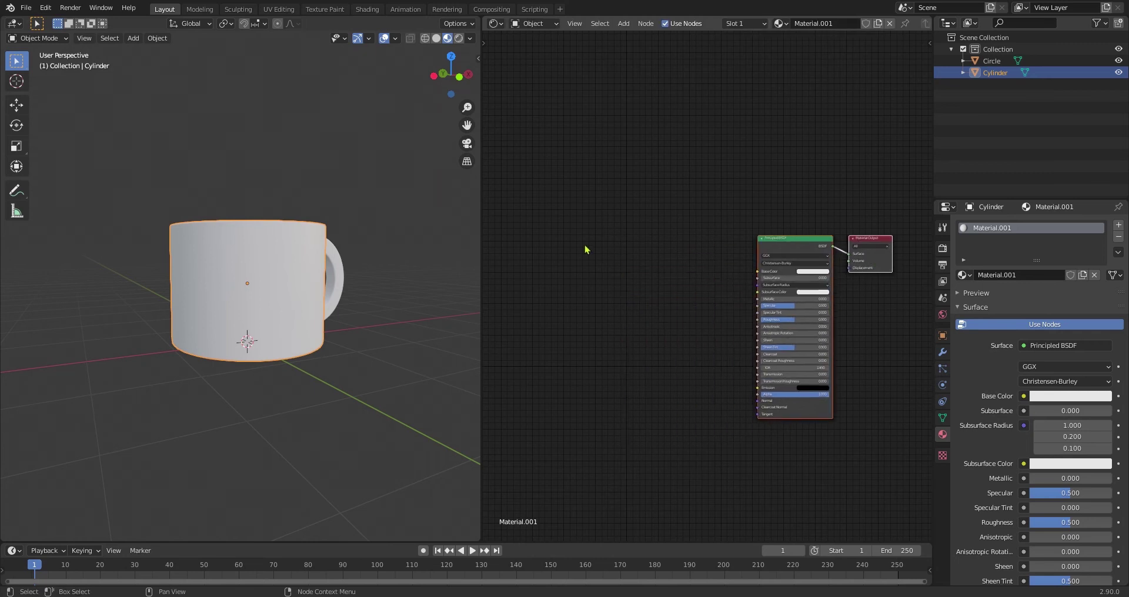
# Add an RGB node and an Image Texture node to the left of the Principled BSDF.
pyautogui.hotkey('shift', 'a')
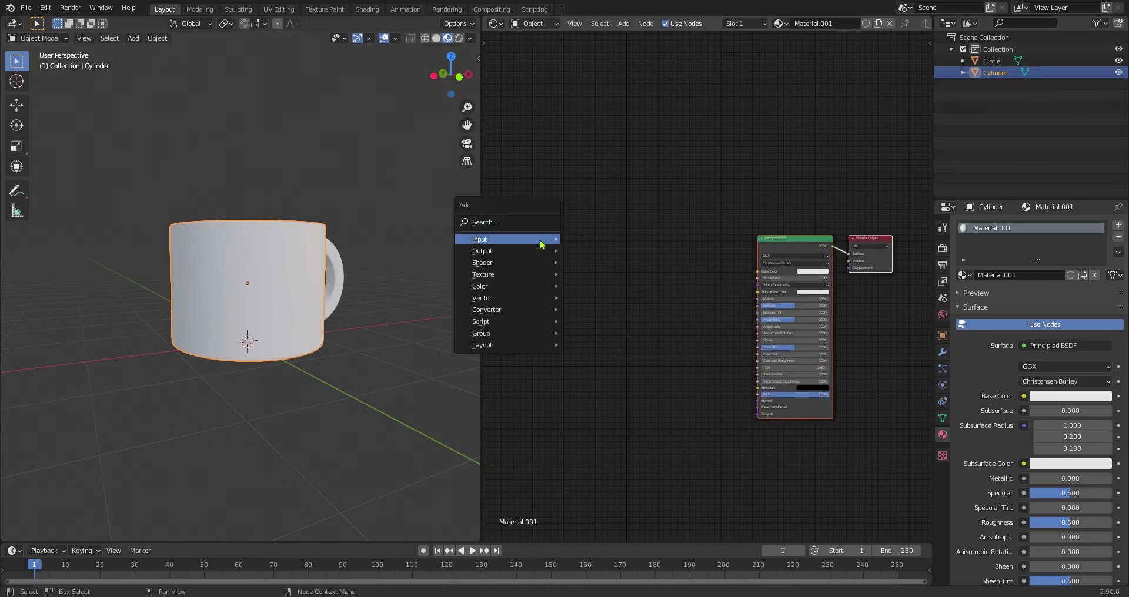
pyautogui.moveTo(507, 238)
pyautogui.click(600, 384)
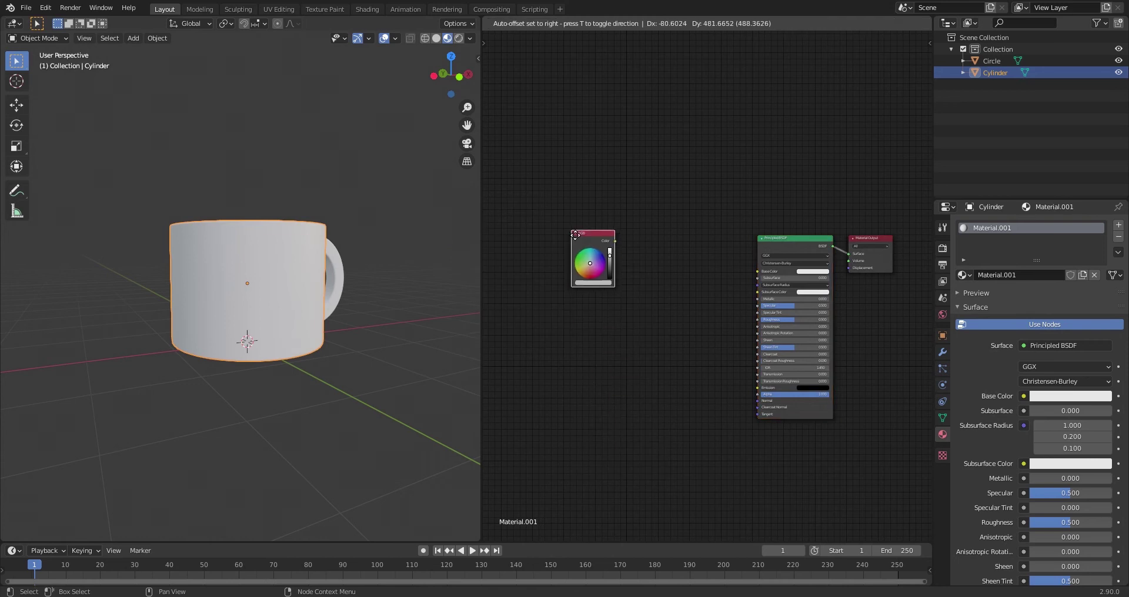
pyautogui.click(570, 237)
pyautogui.hotkey('shift', 'a')
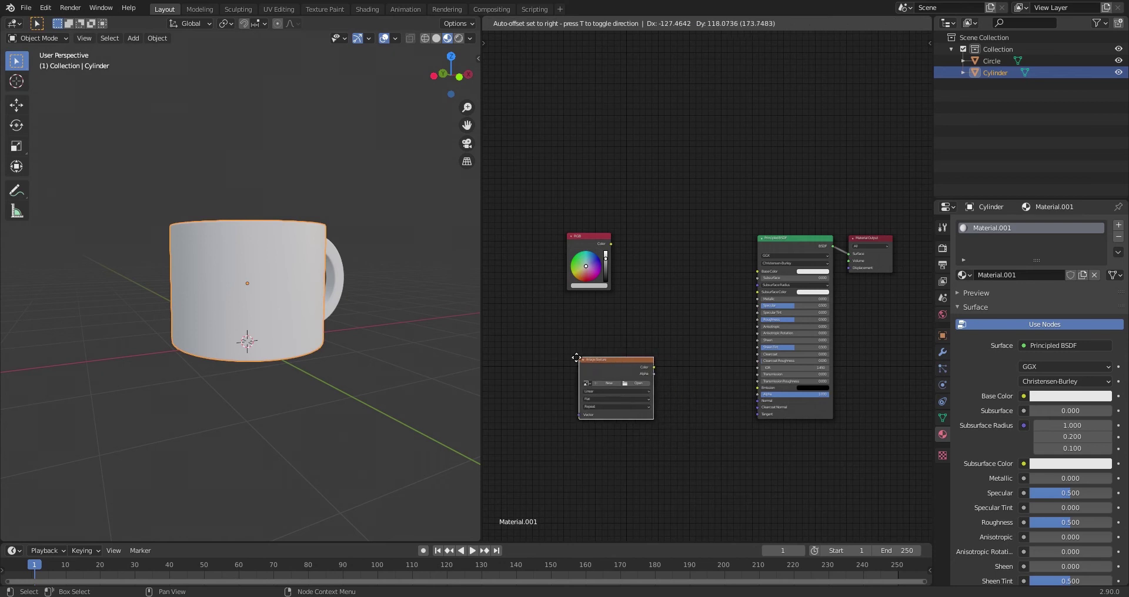
pyautogui.click(559, 353)
# Add a Mix node between them and the shader, wiring the RGB colour into it.
pyautogui.hotkey('shift', 'a')
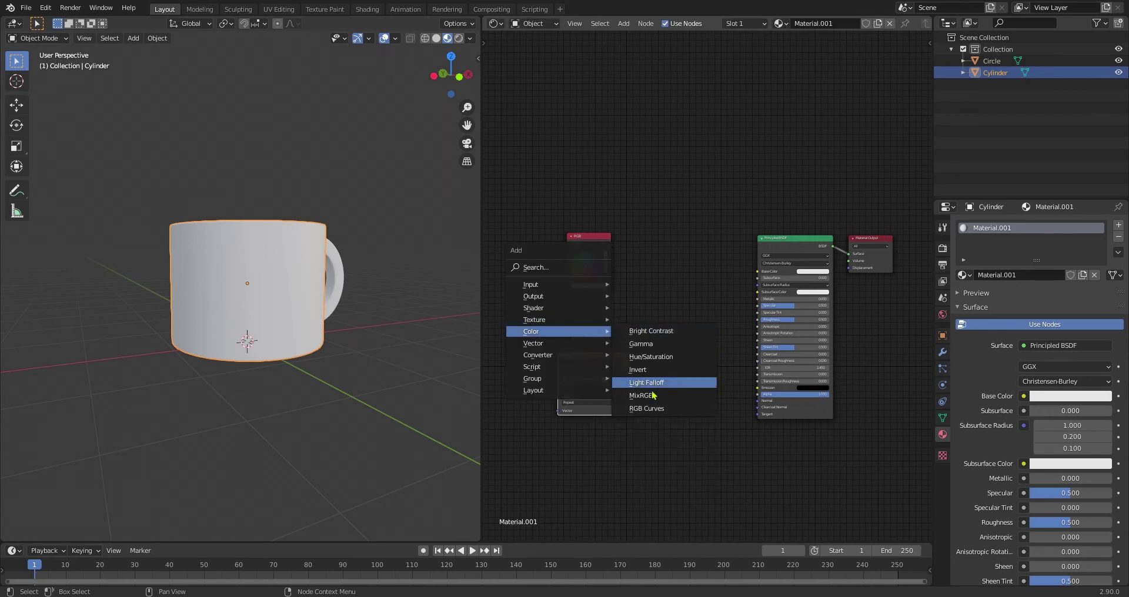
pyautogui.click(651, 384)
pyautogui.click(660, 263)
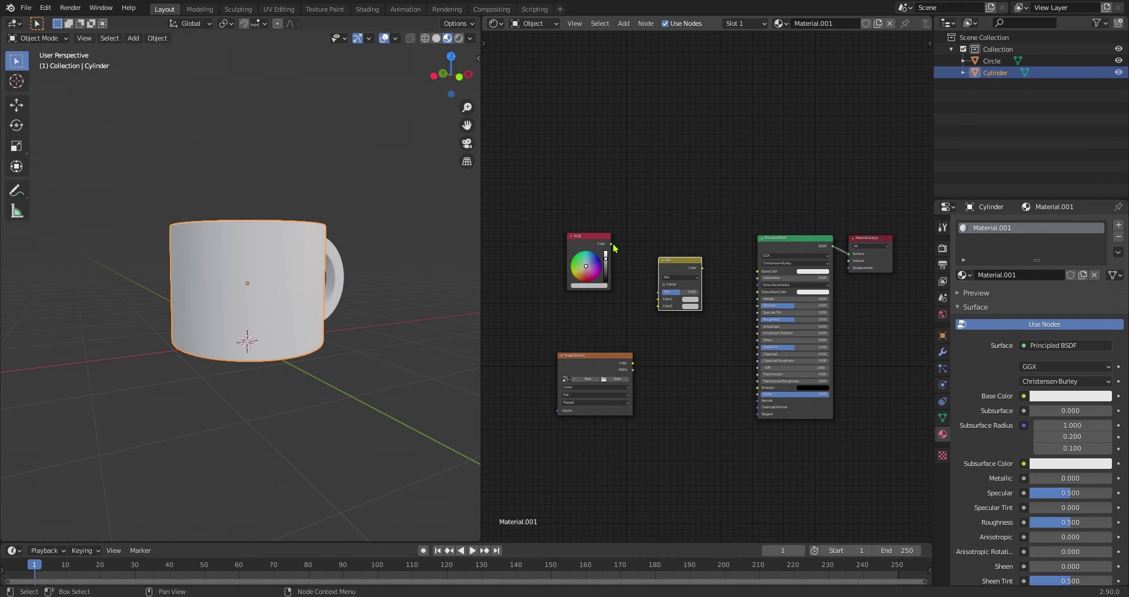
pyautogui.moveTo(611, 244); pyautogui.dragTo(658, 292)
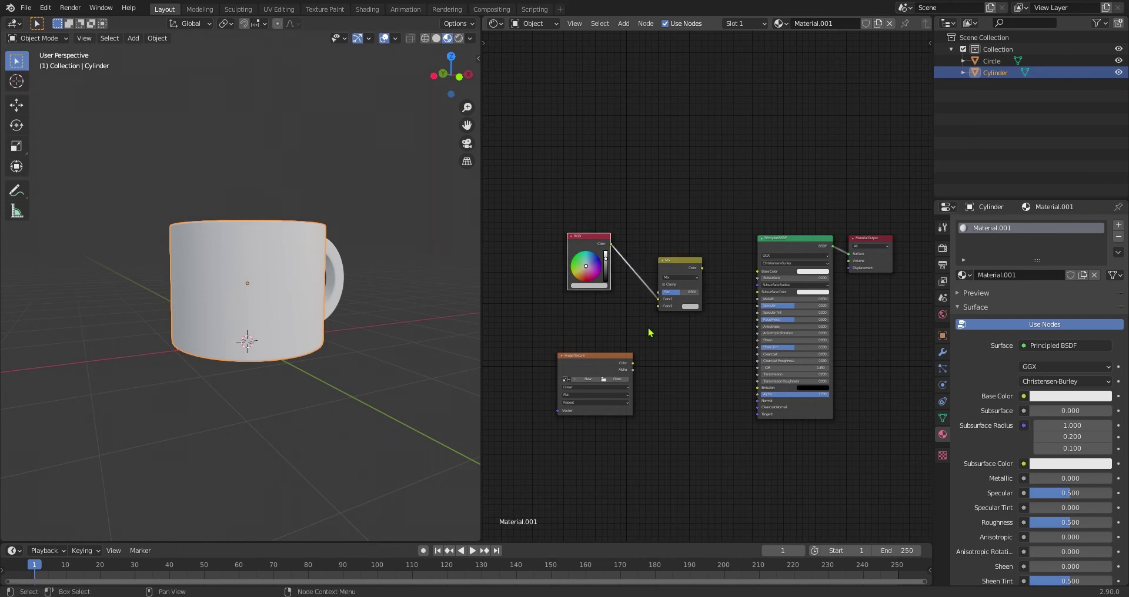
# Link the image into the Mix node's Color2, with extension Clip, blend mode Add and factor 1.000.
pyautogui.moveTo(633, 363); pyautogui.dragTo(658, 306)
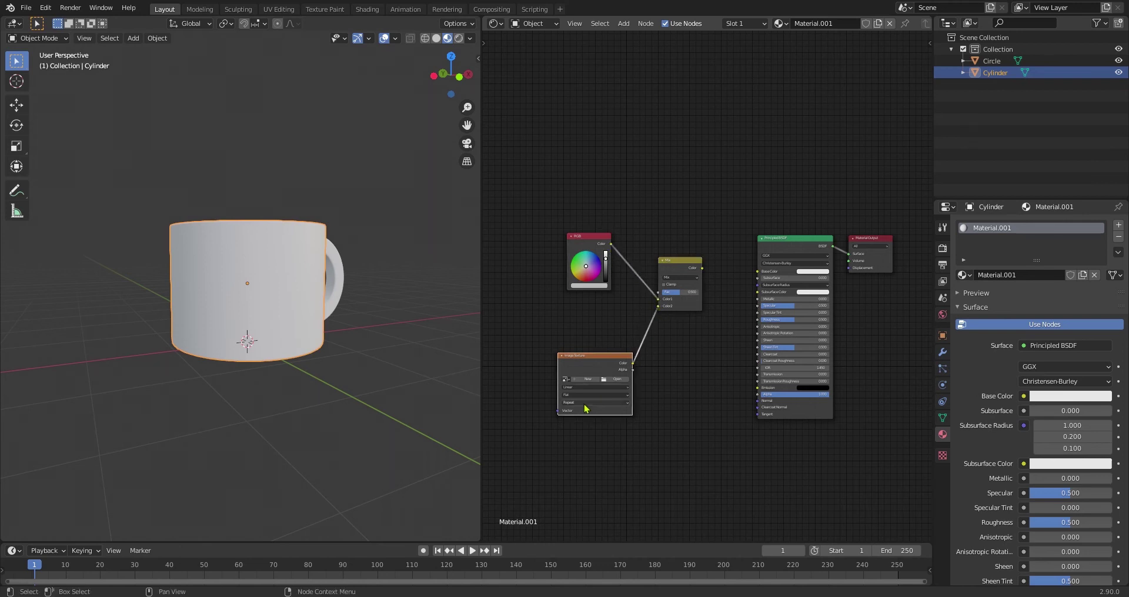
pyautogui.click(614, 402)
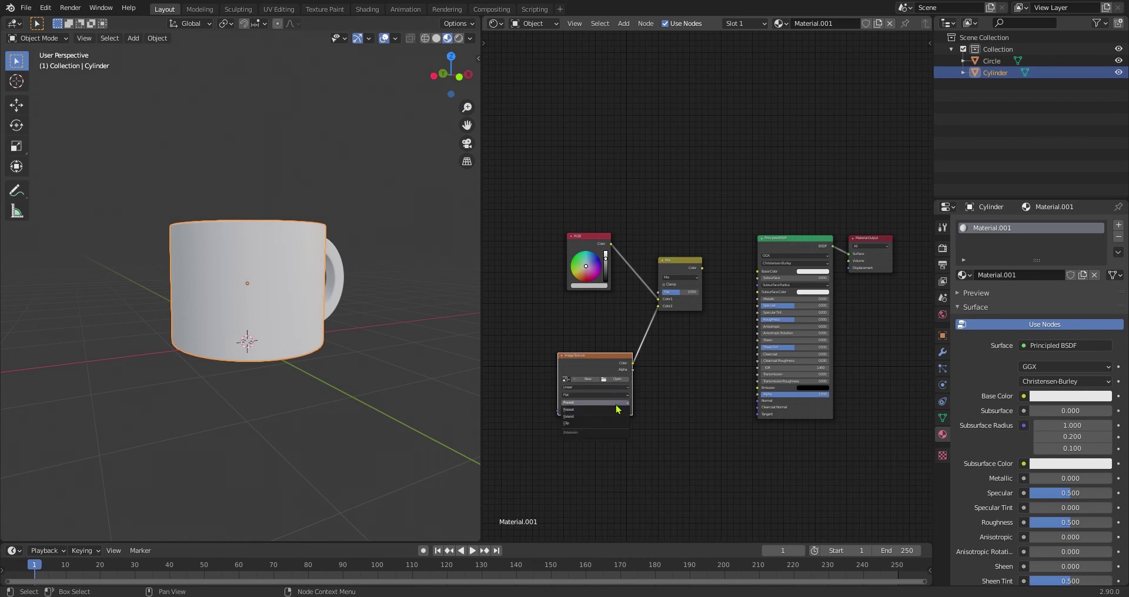
pyautogui.click(596, 423)
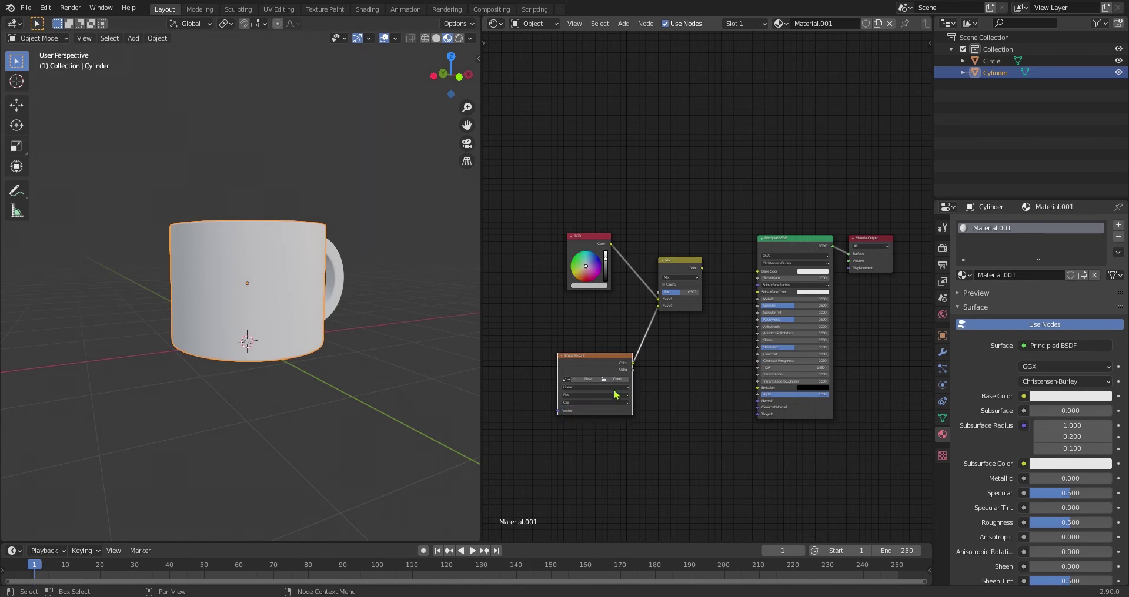
pyautogui.scroll(2, 616, 394)
pyautogui.moveTo(643, 398); pyautogui.dragTo(653, 385, button='middle')
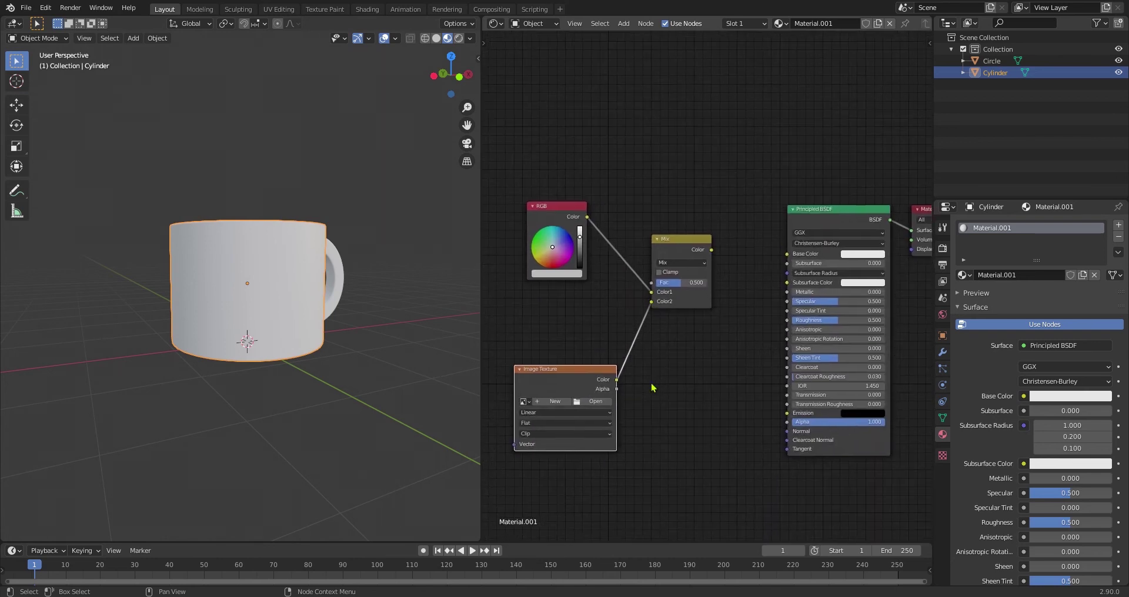
pyautogui.click(699, 262)
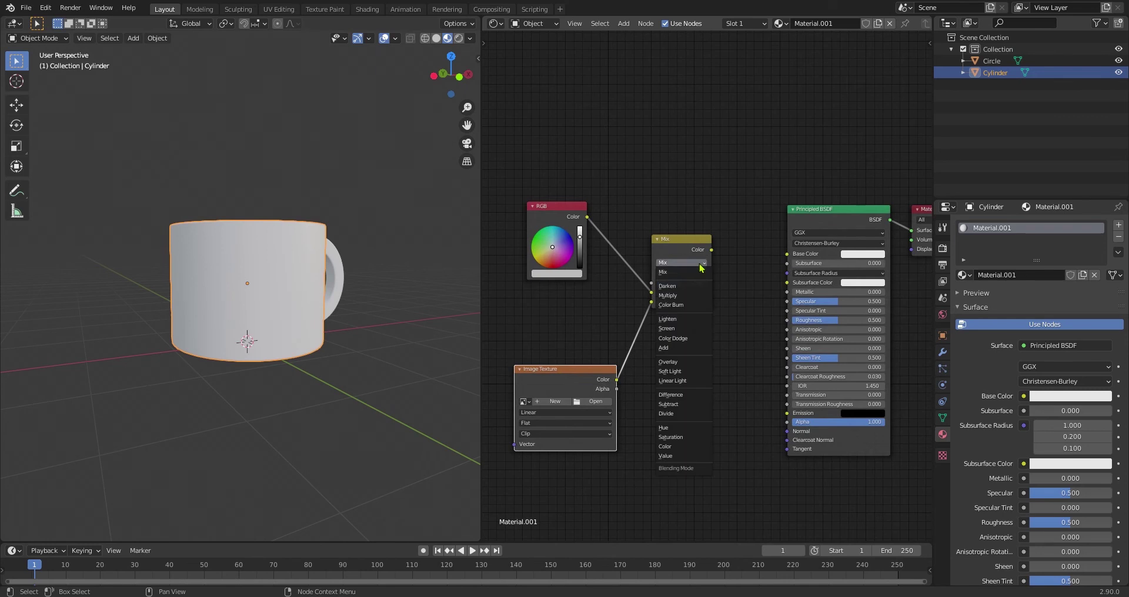
pyautogui.click(674, 349)
pyautogui.moveTo(681, 283); pyautogui.dragTo(711, 286)
# Load SMILEY.png into the Image Texture, save the file, and connect the Add output to Base Color.
pyautogui.click(523, 401)
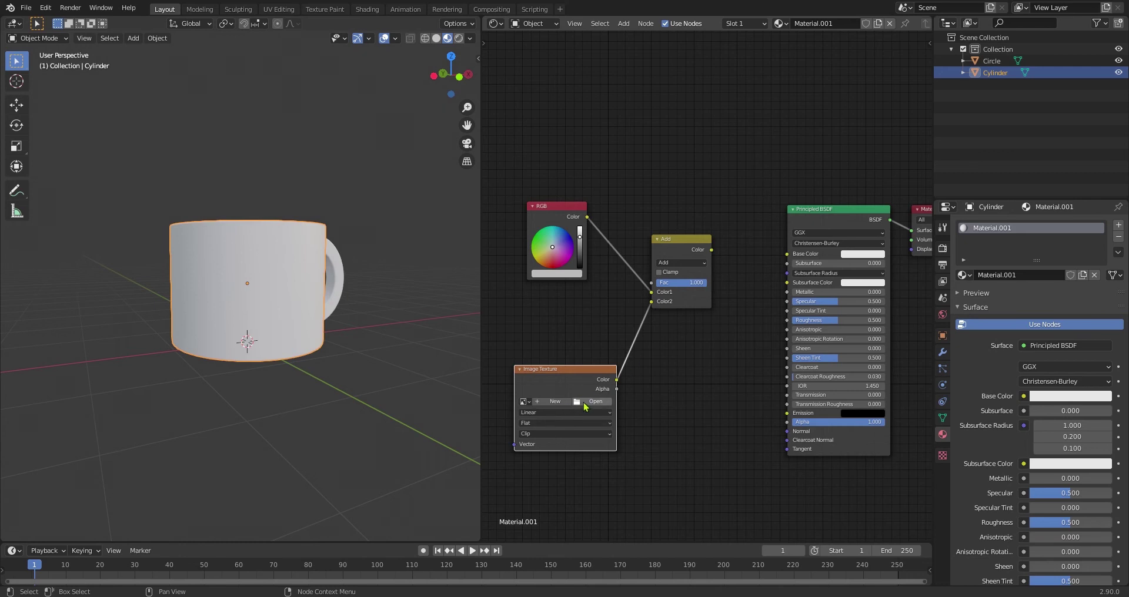
pyautogui.click(579, 403)
pyautogui.hotkey('ctrl', 's')
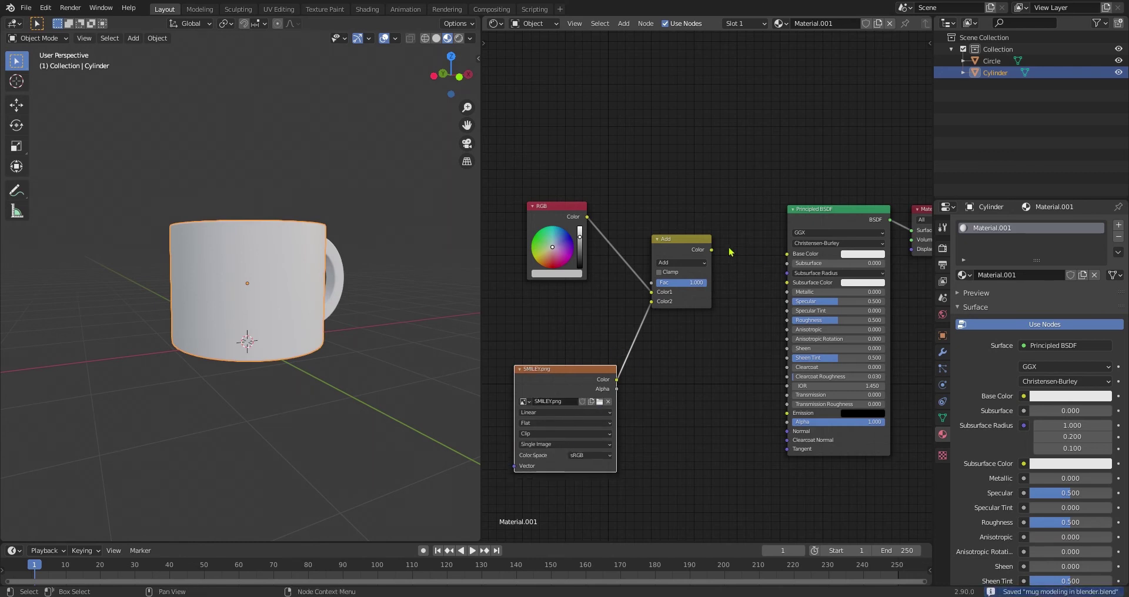
pyautogui.moveTo(711, 250); pyautogui.dragTo(784, 261)
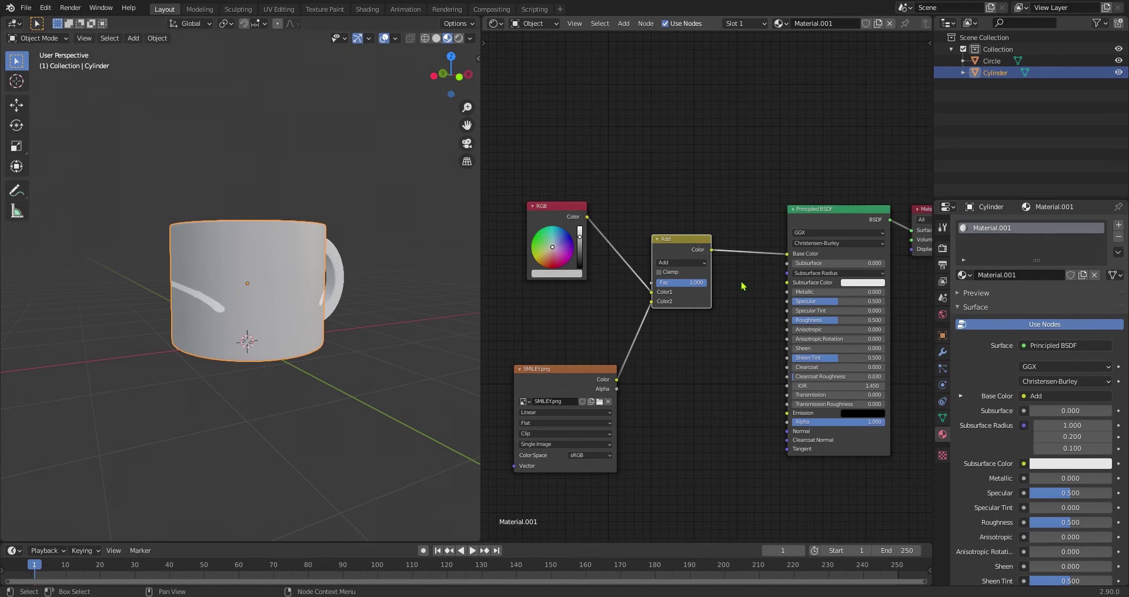
# Add a second material slot holding a new Material.002.
pyautogui.click(1117, 227)
pyautogui.click(1011, 298)
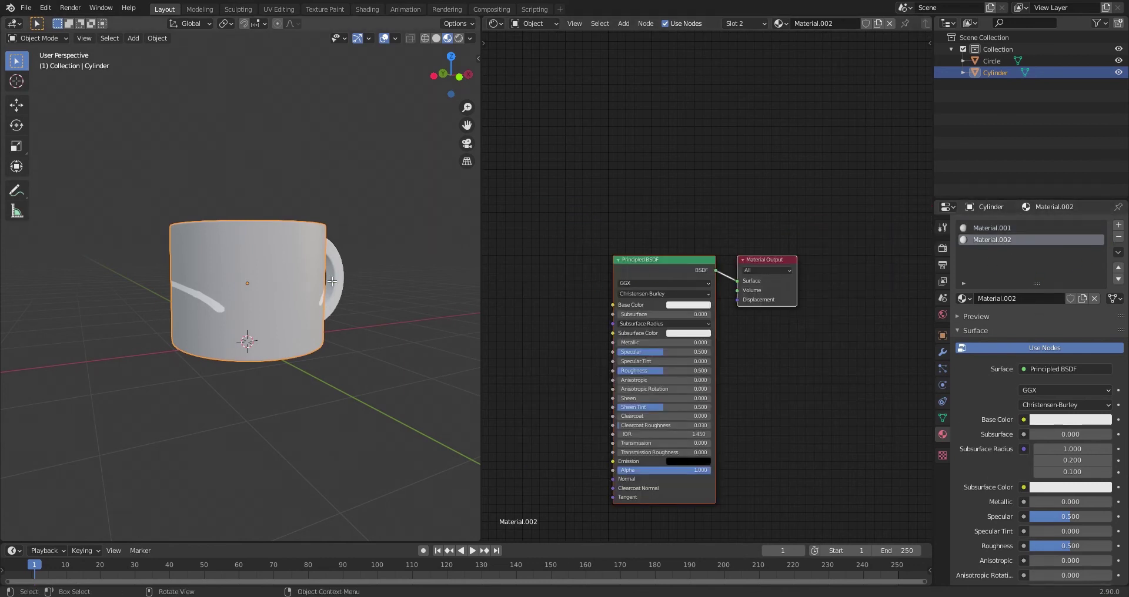
# In Edit Mode face selection, select the faces on the mug's front.
pyautogui.press('Tab')
pyautogui.press('3')
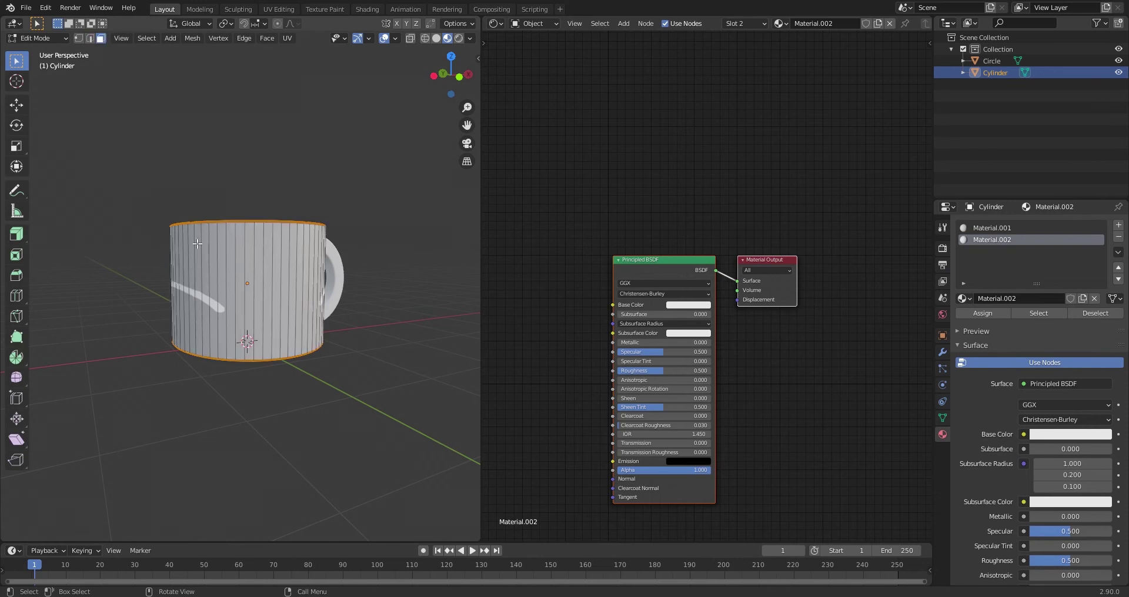
pyautogui.moveTo(195, 241); pyautogui.dragTo(240, 304)
pyautogui.moveTo(316, 340); pyautogui.dragTo(315, 340)
pyautogui.keyDown('shift'); pyautogui.click(190, 279); pyautogui.keyUp('shift')
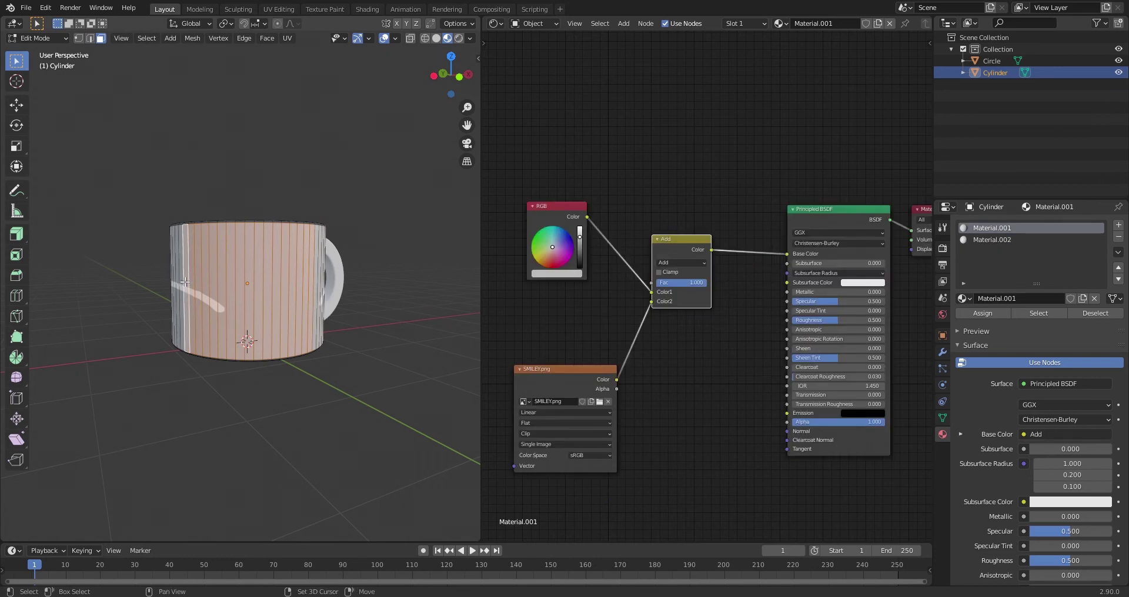
pyautogui.keyDown('shift'); pyautogui.click(185, 282); pyautogui.keyUp('shift')
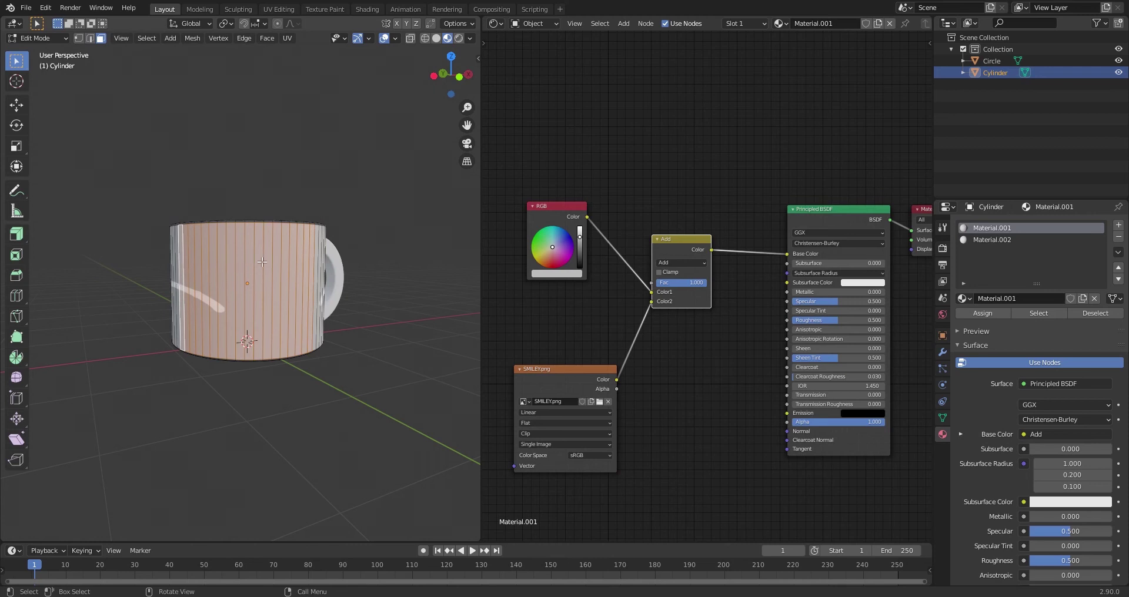
pyautogui.keyDown('shift'); pyautogui.click(187, 273); pyautogui.keyUp('shift')
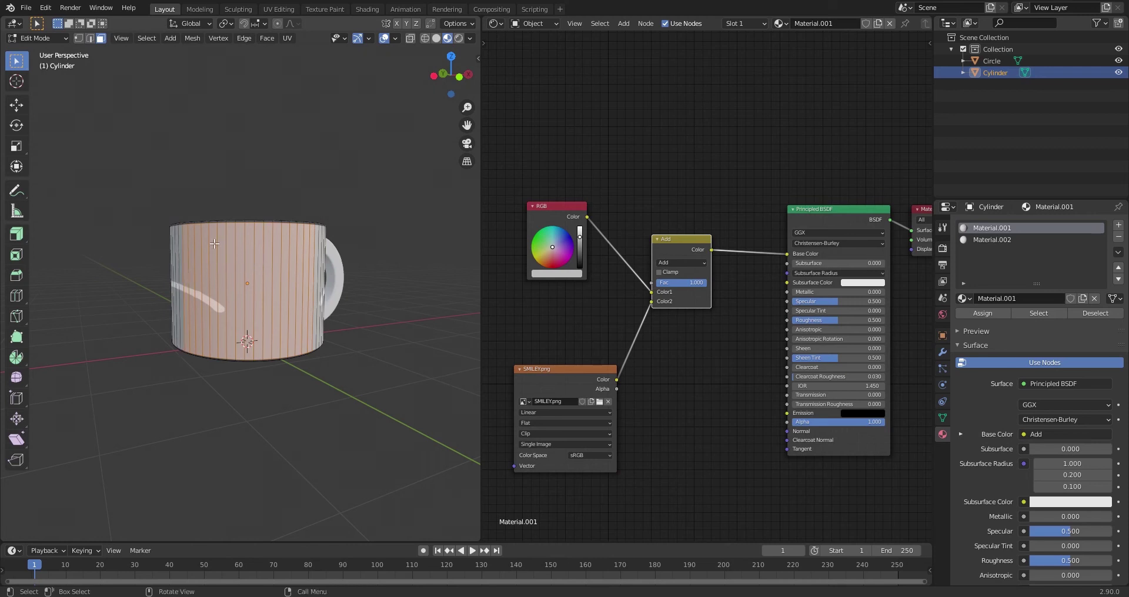
# Assign Material.002 to all non-front faces, reselect the front, and split the node editor in two.
pyautogui.click(147, 38)
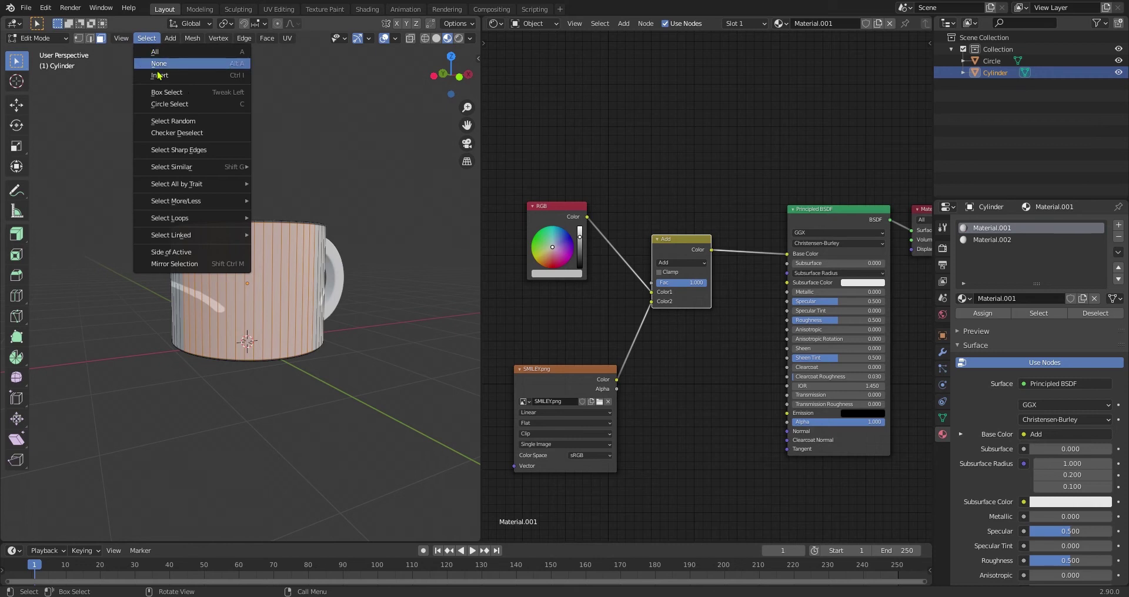
pyautogui.click(164, 78)
pyautogui.click(1024, 240)
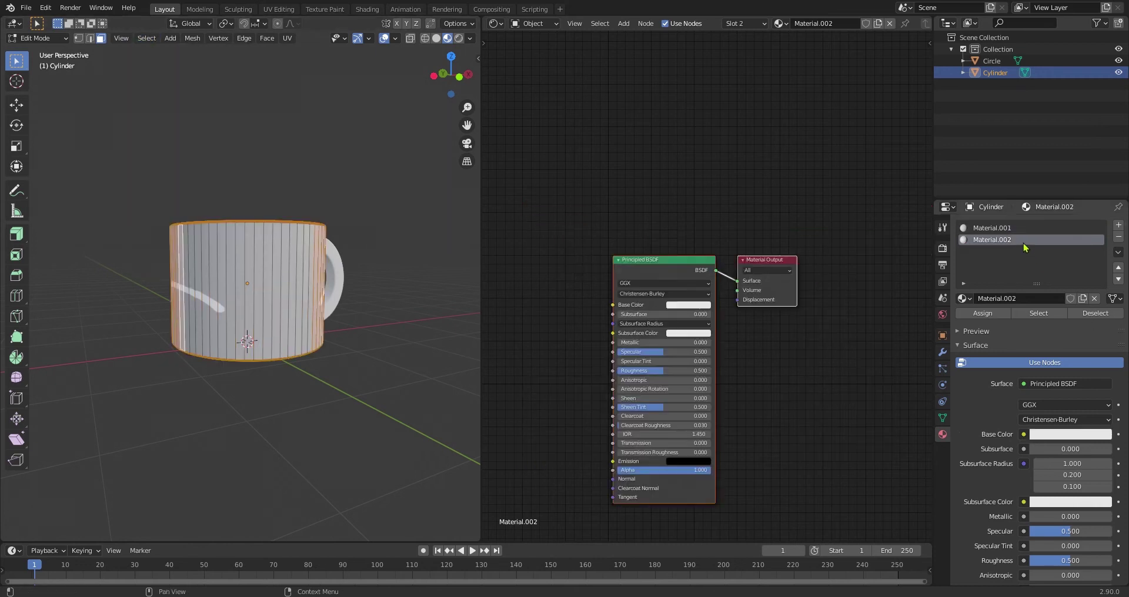
pyautogui.click(992, 314)
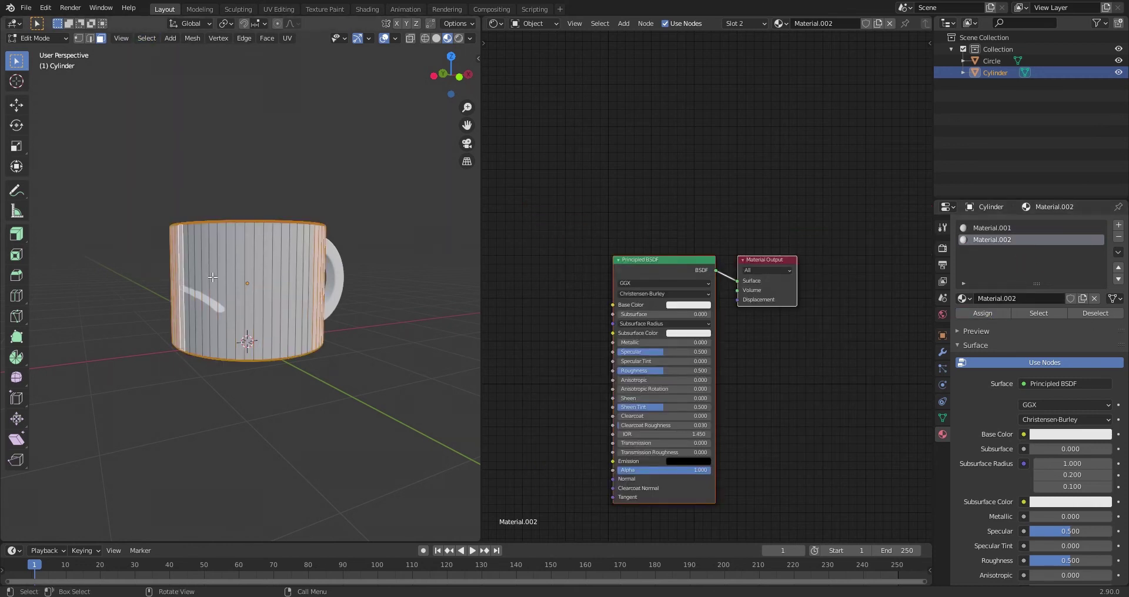
pyautogui.click(147, 38)
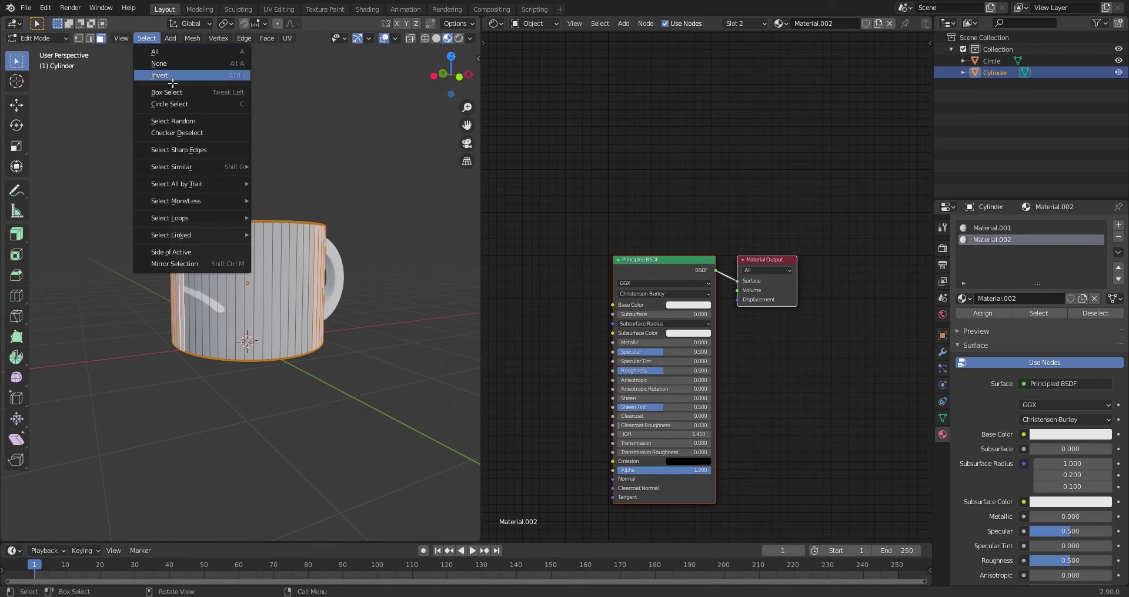
pyautogui.click(172, 75)
pyautogui.moveTo(485, 540); pyautogui.dragTo(493, 203)
pyautogui.scroll(-4, 696, 144)
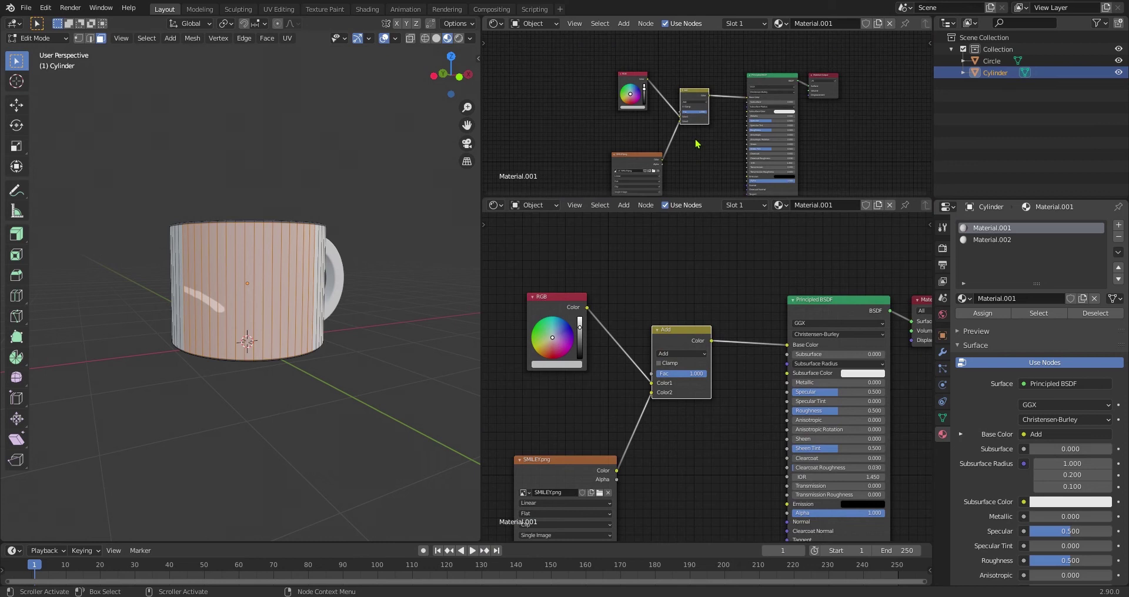
# Turn the lower node editor into a UV Editor showing SMILEY.png behind the mug's UVs.
pyautogui.moveTo(696, 143); pyautogui.dragTo(679, 122, button='middle')
pyautogui.moveTo(668, 198); pyautogui.dragTo(668, 313)
pyautogui.scroll(5, 685, 245)
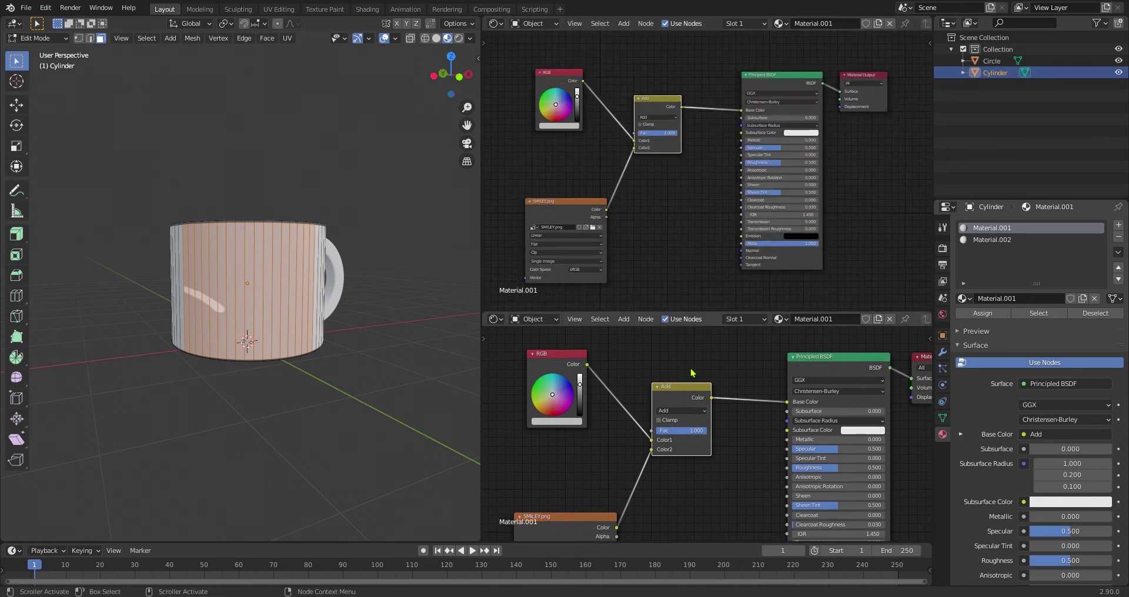
pyautogui.click(496, 319)
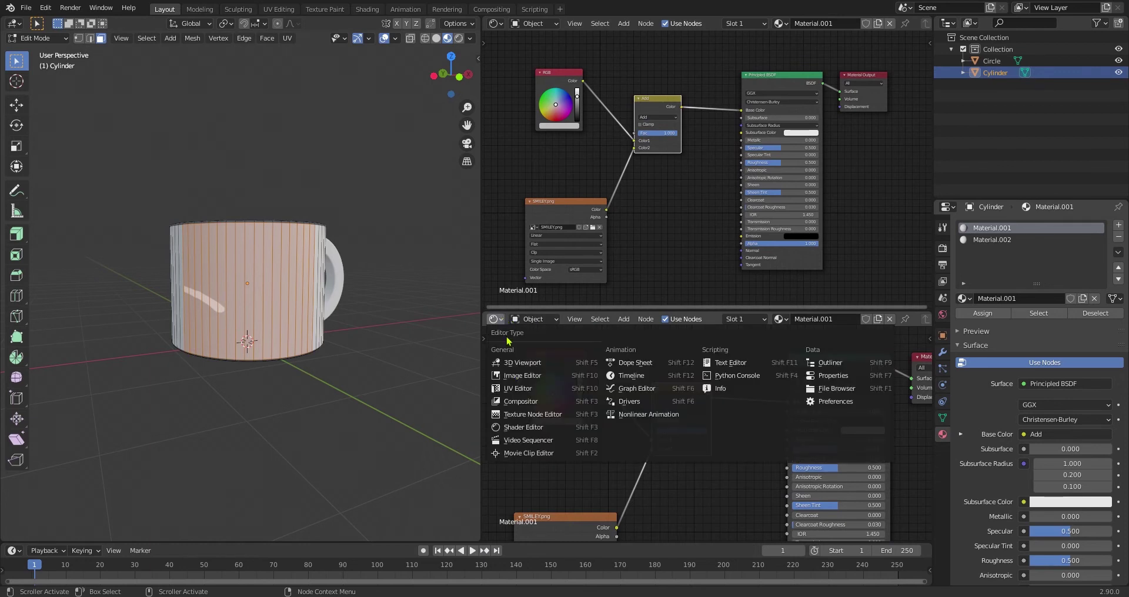
pyautogui.click(517, 388)
pyautogui.scroll(1, 656, 379)
pyautogui.click(795, 319)
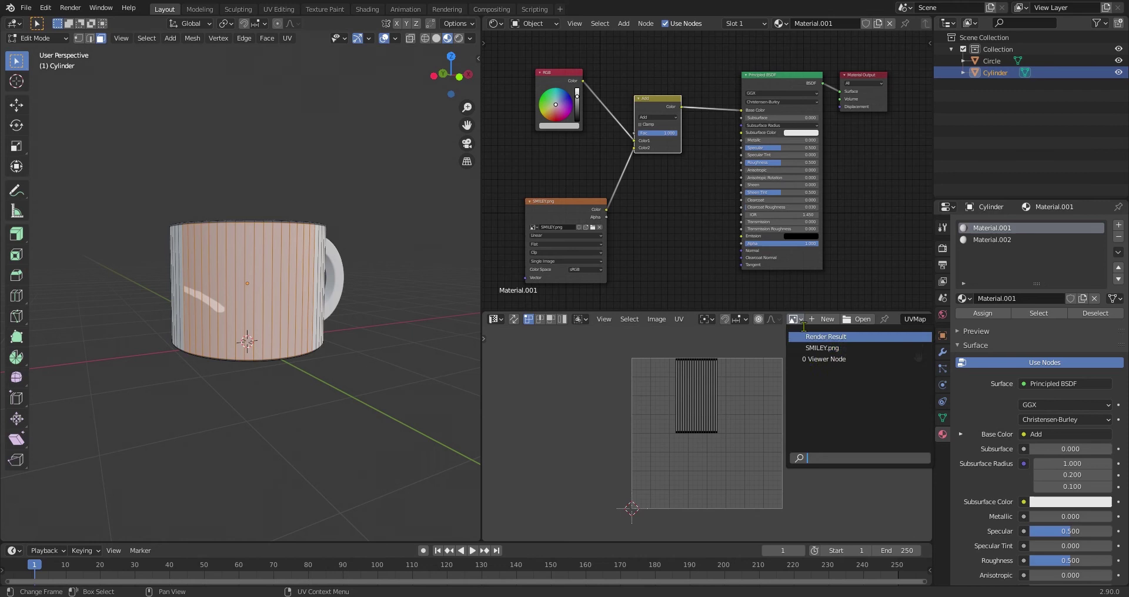
pyautogui.click(815, 348)
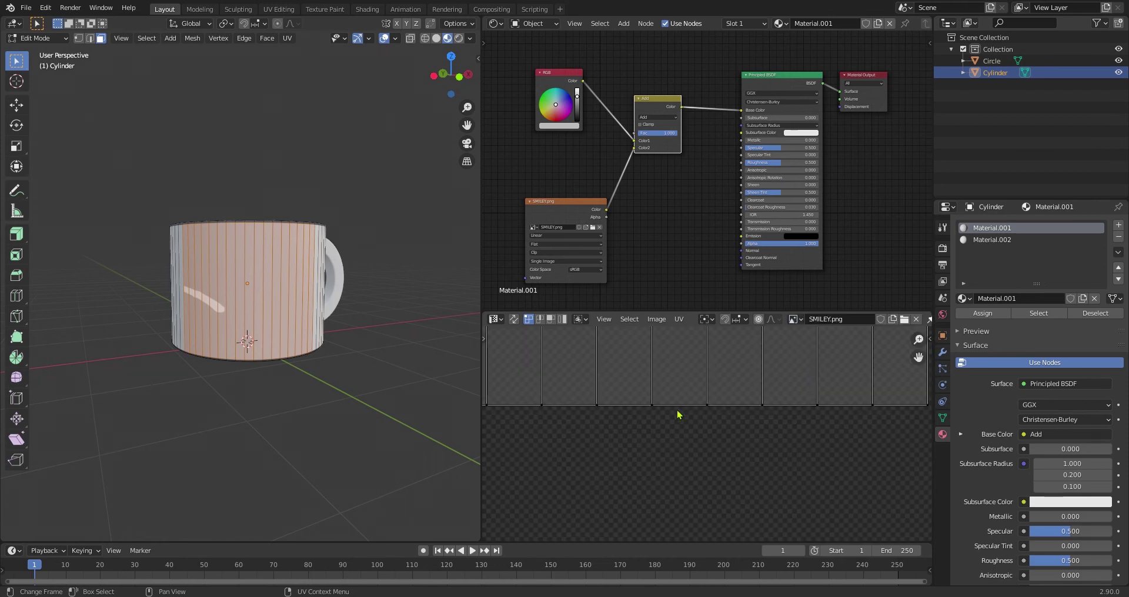
pyautogui.scroll(-5, 677, 415)
pyautogui.scroll(-5, 678, 415)
pyautogui.scroll(-2, 678, 415)
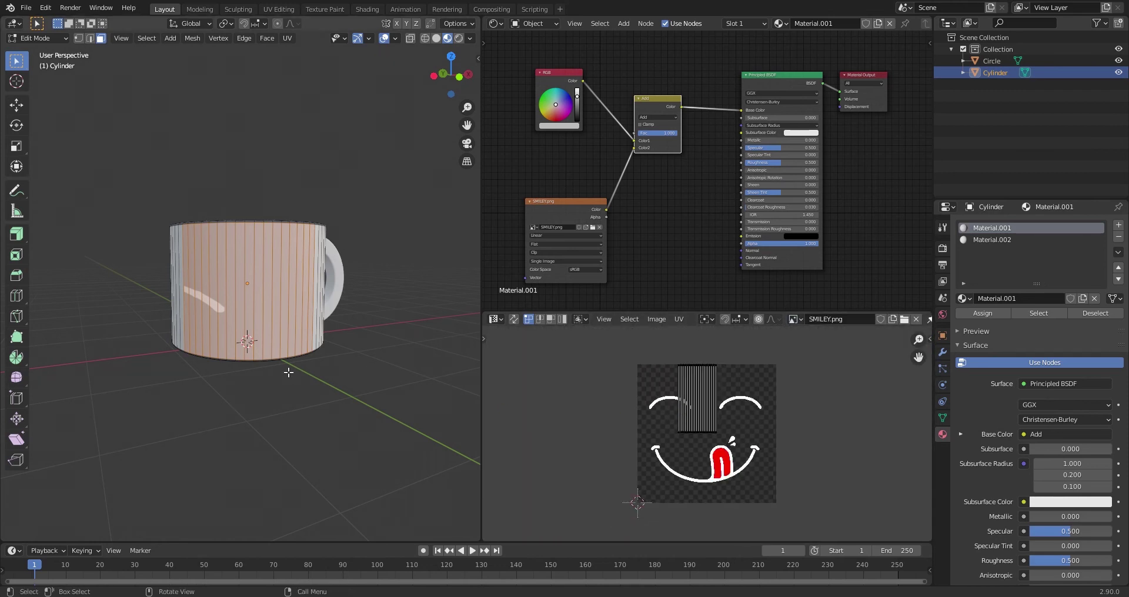
# Unwrap the front faces, rotate the UVs 90° so the smiley is upright, and return to Object Mode.
pyautogui.press('u')
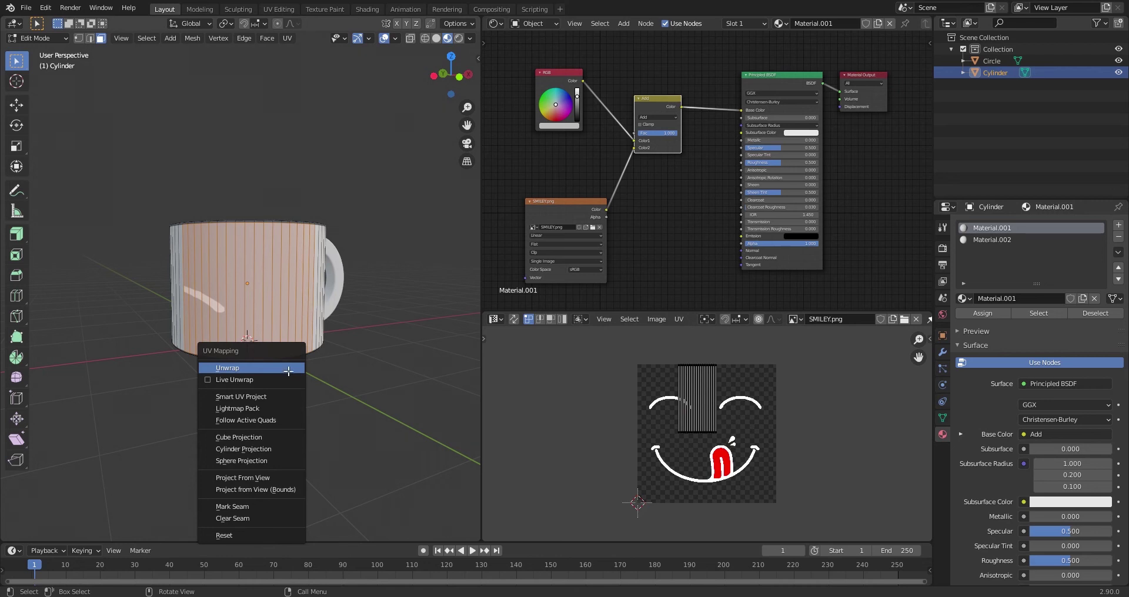
pyautogui.click(288, 371)
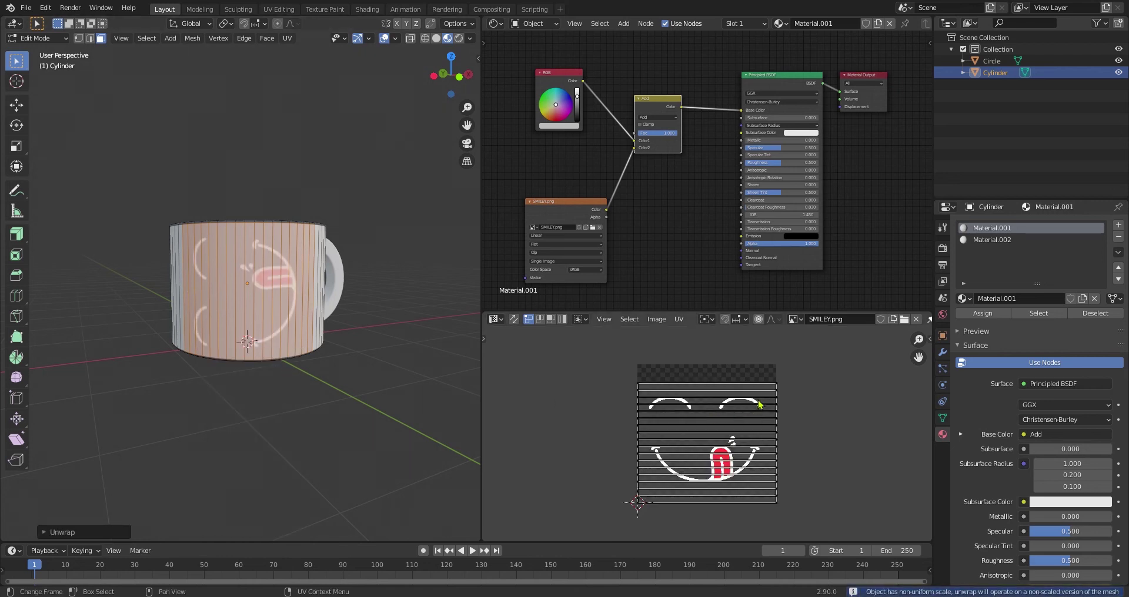
pyautogui.press('a')
pyautogui.press('r')
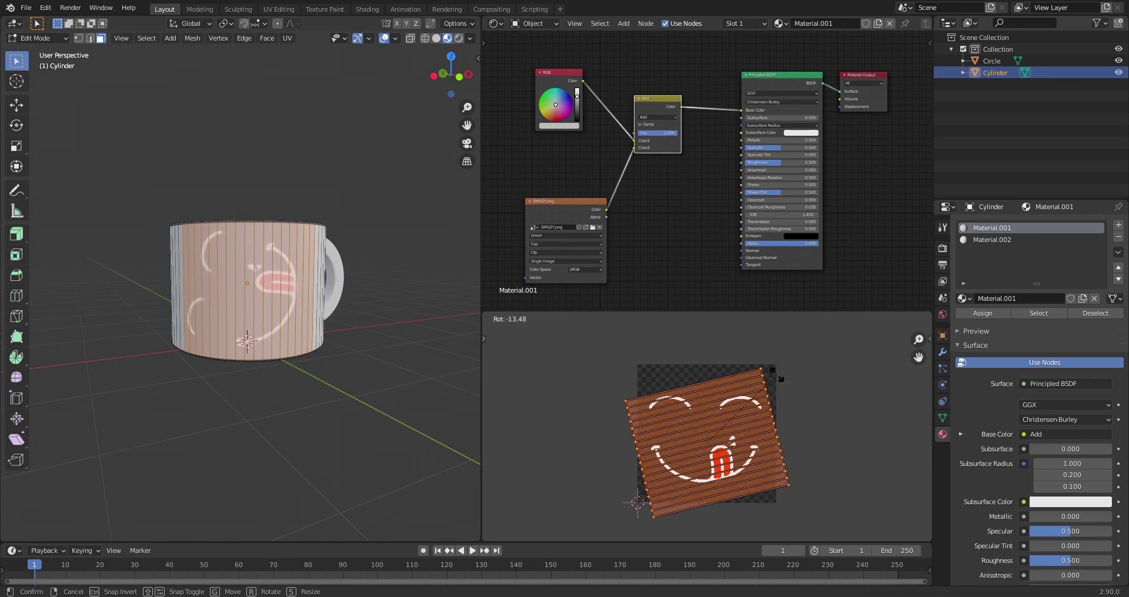
pyautogui.write('90')
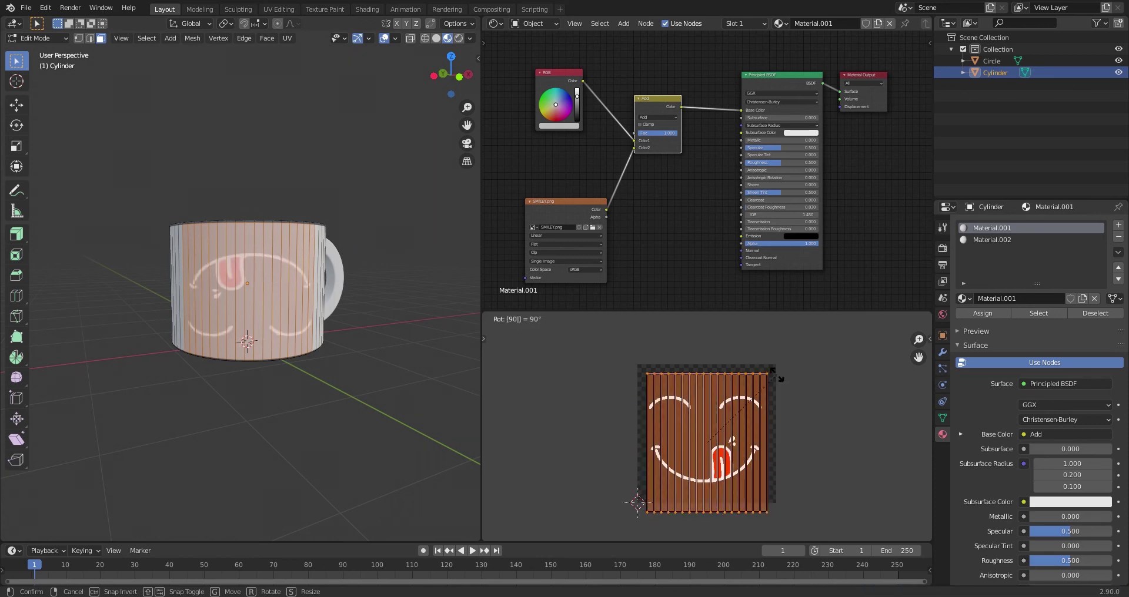
pyautogui.press('BackSpace')
pyautogui.press('BackSpace')
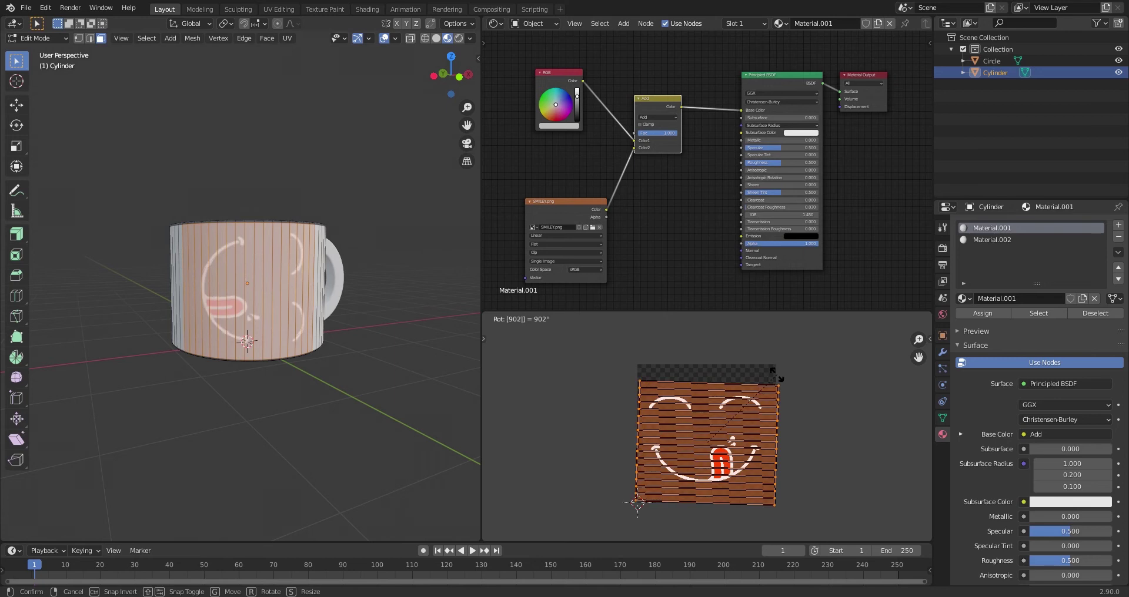
pyautogui.click(778, 379)
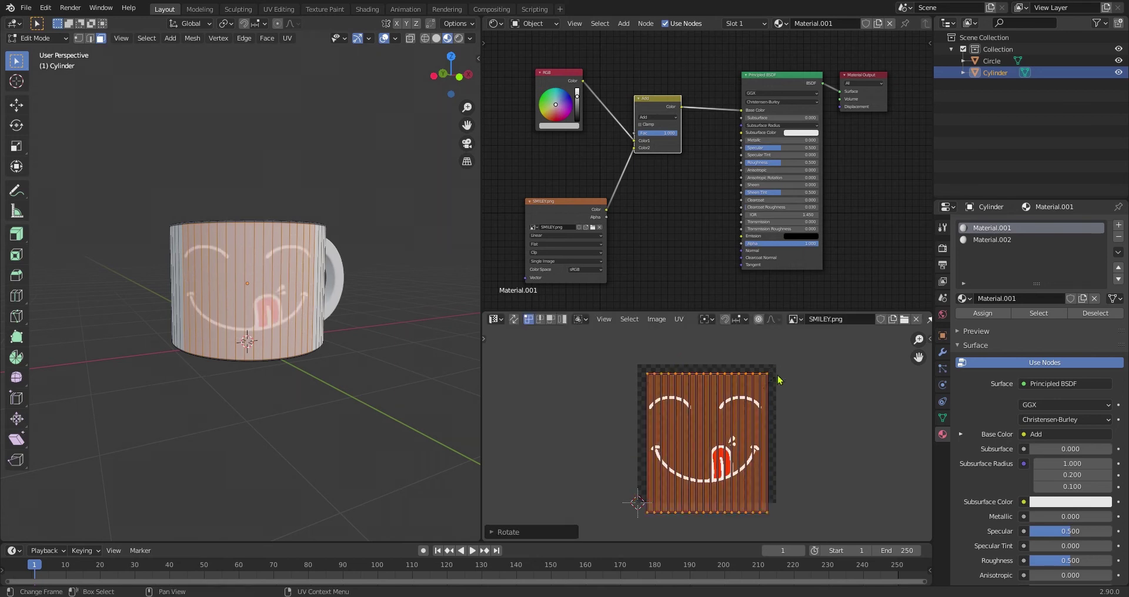
pyautogui.press('Tab')
pyautogui.click(1018, 240)
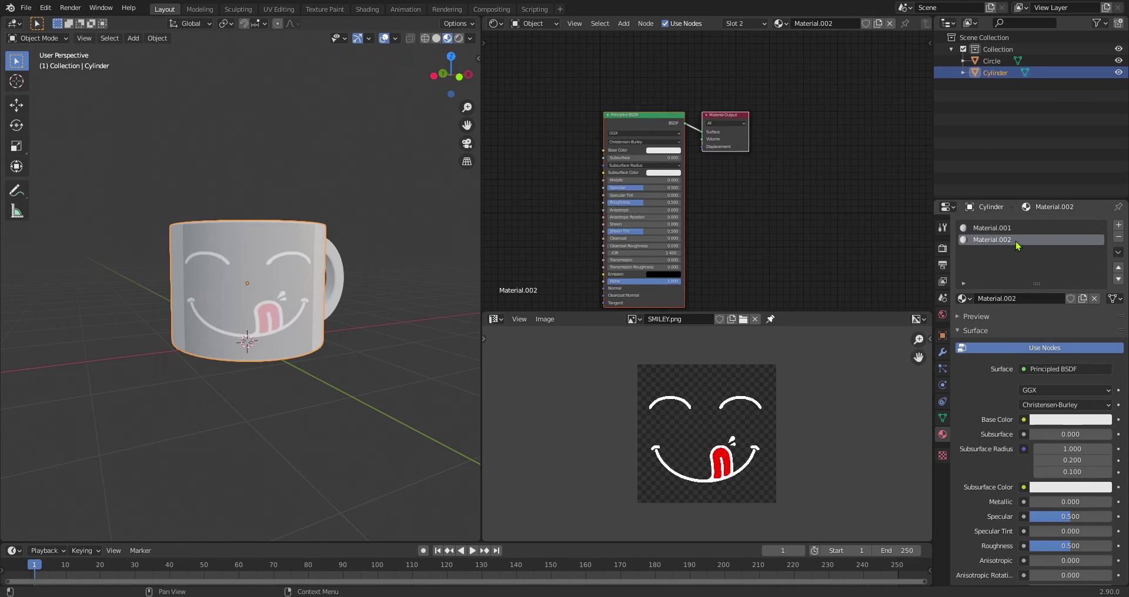
# Make Material.002 orange (hex E77300) with Metallic 0.300.
pyautogui.click(1061, 423)
pyautogui.click(1084, 268)
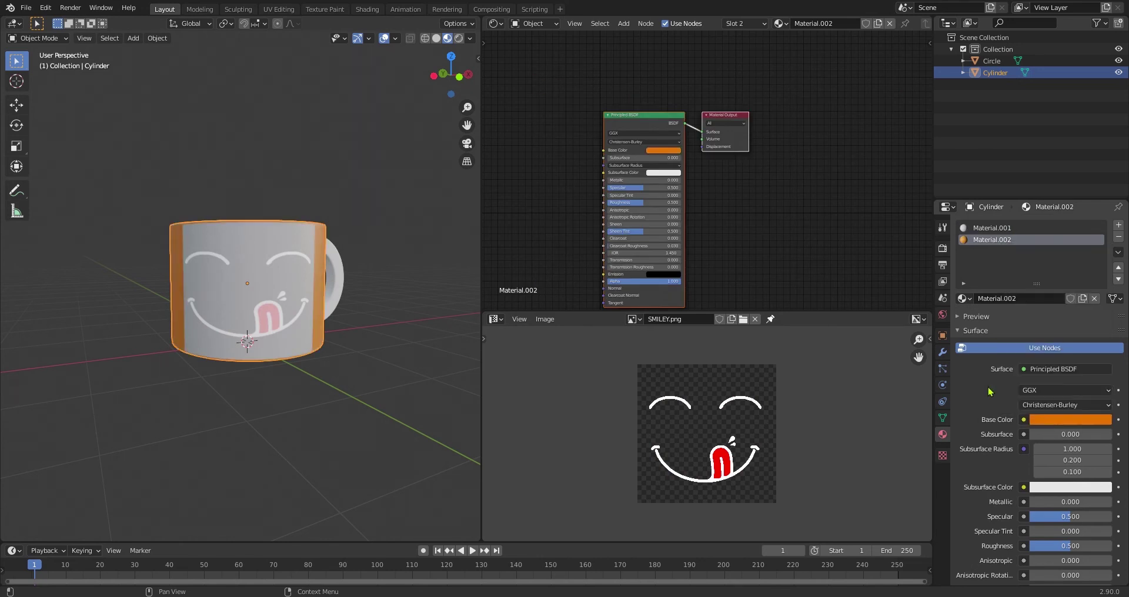
pyautogui.click(1077, 502)
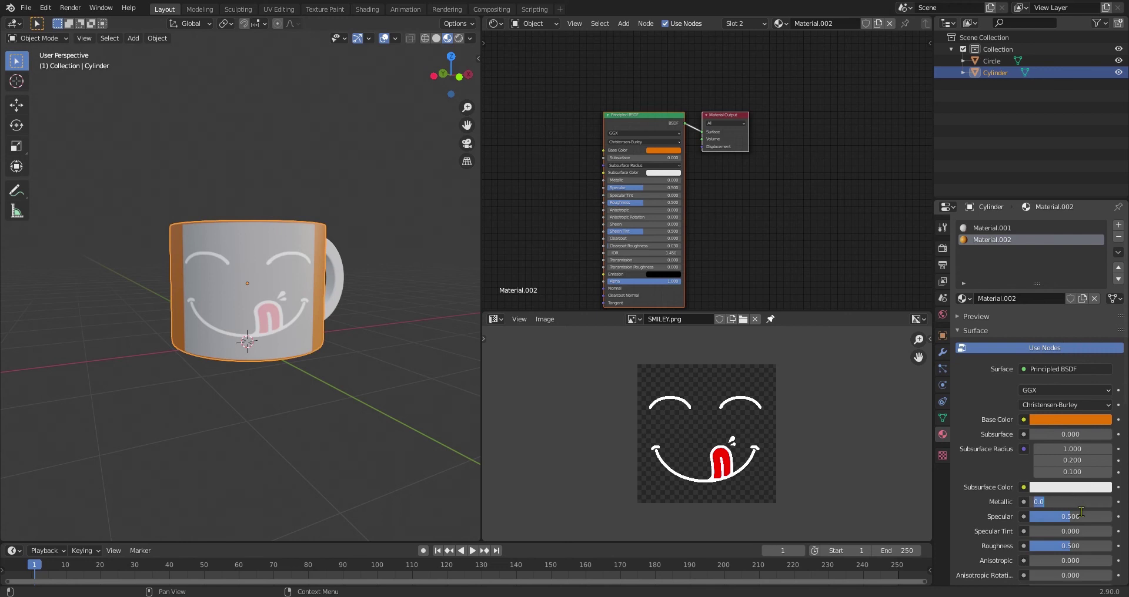
pyautogui.write('0.')
pyautogui.press('Return')
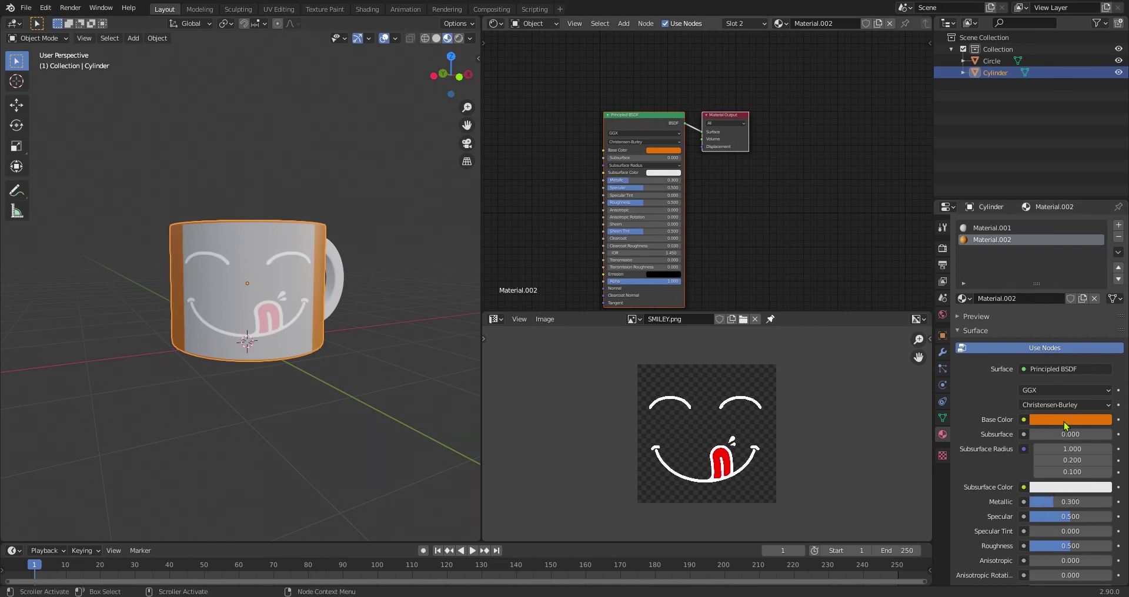
pyautogui.click(1065, 421)
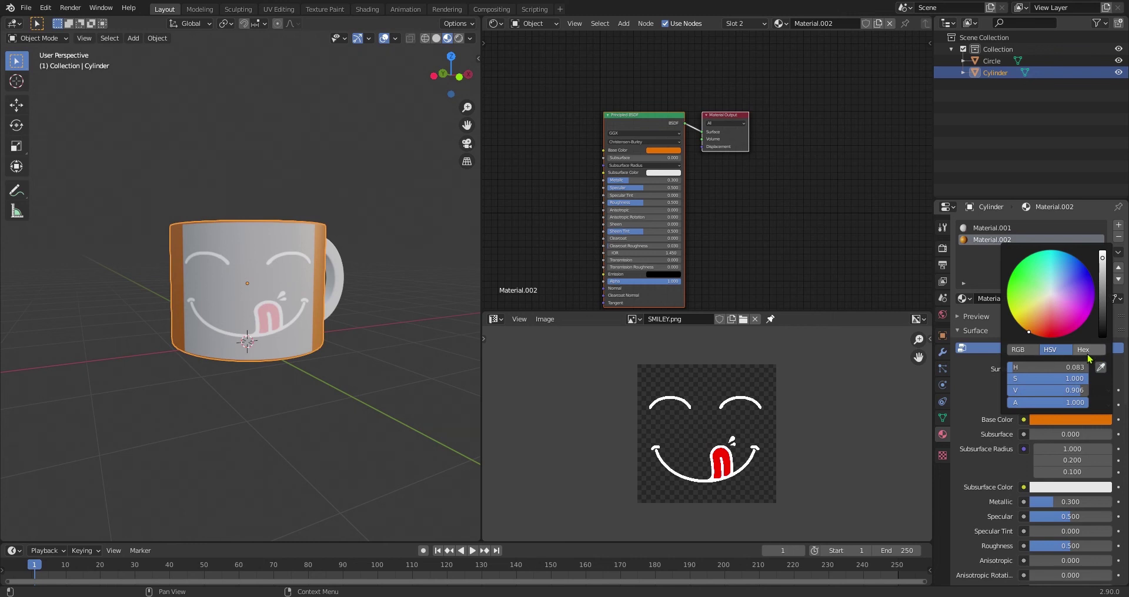
pyautogui.click(1087, 351)
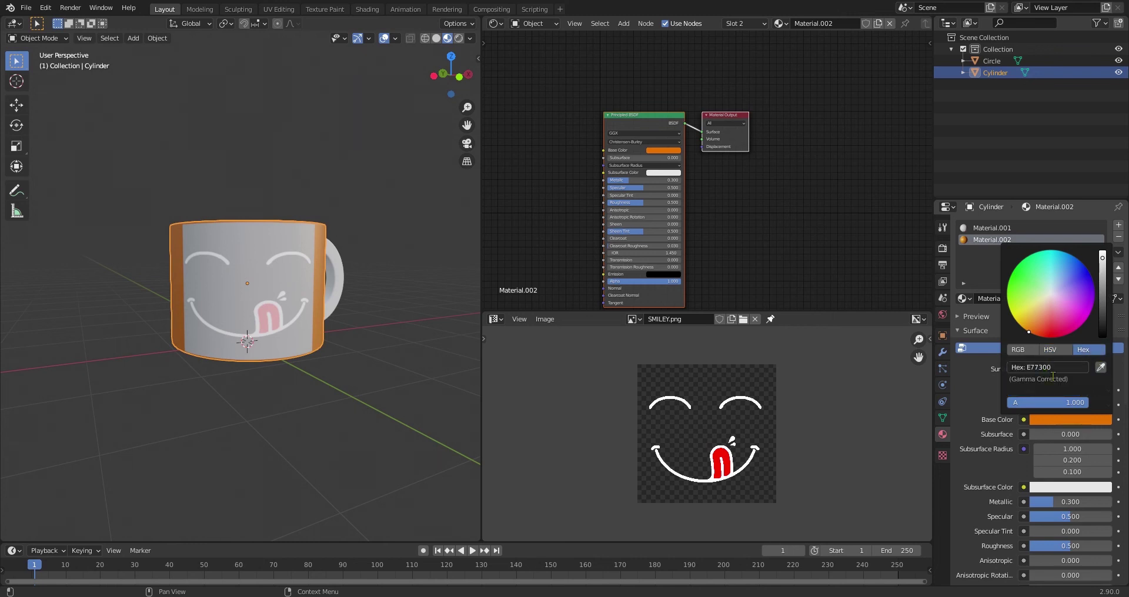
pyautogui.click(983, 233)
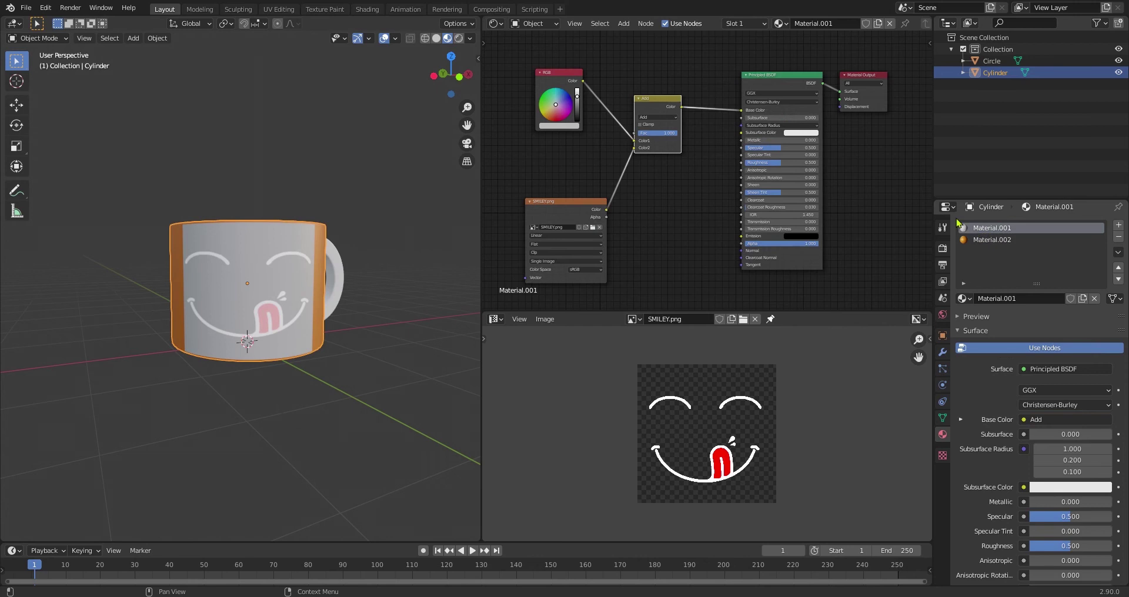
# Set Material.001's RGB node to hex E77300 and its Principled BSDF Metallic to 0.3.
pyautogui.click(563, 125)
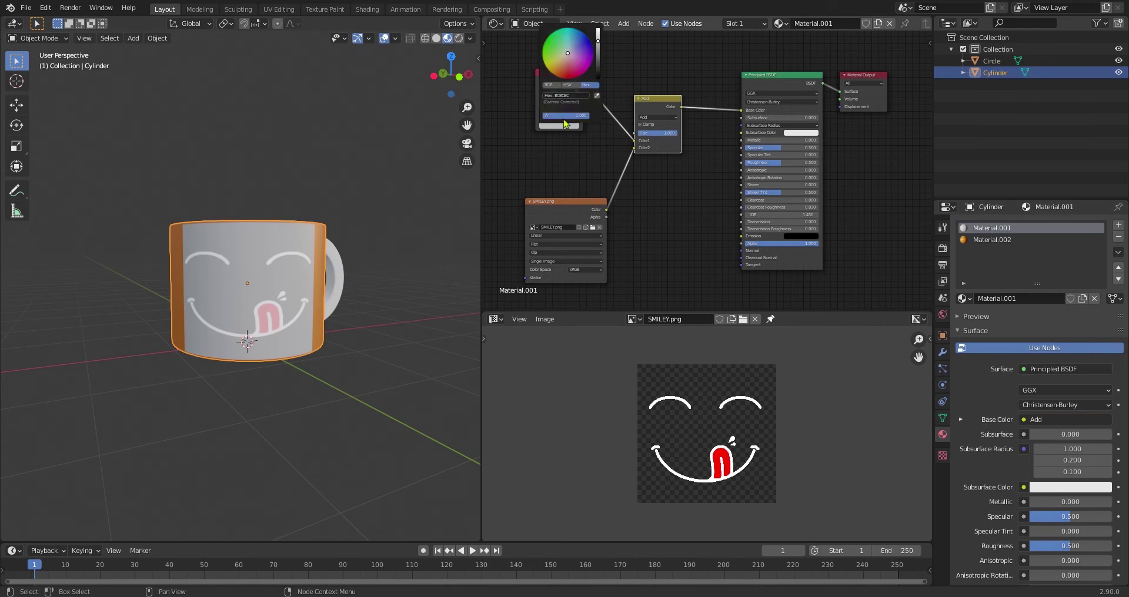
pyautogui.click(584, 97)
pyautogui.write('E7730C')
pyautogui.press('Return')
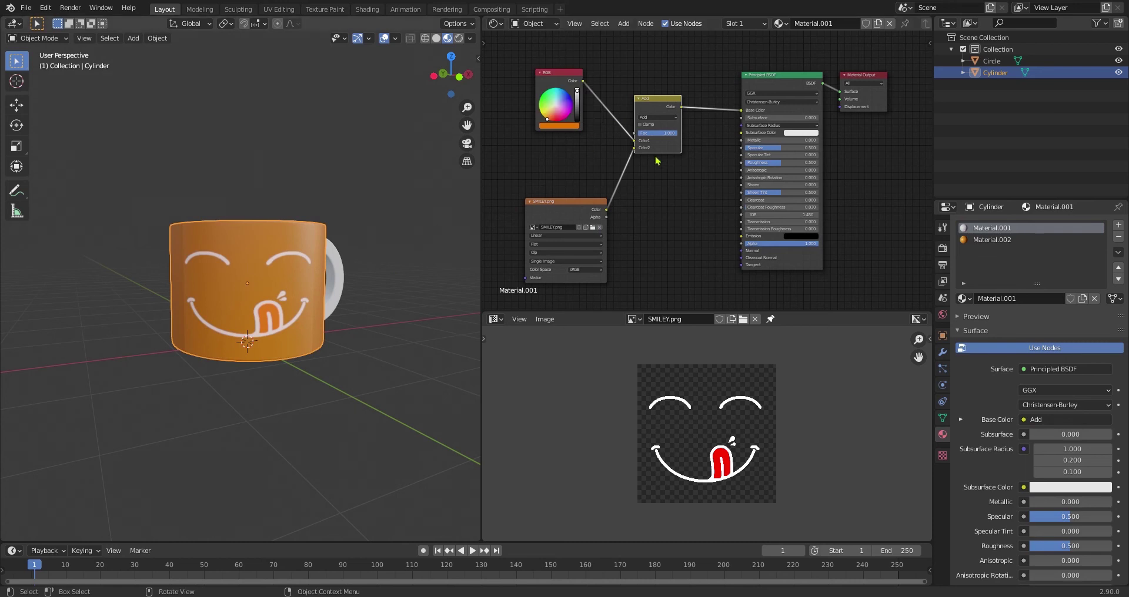
pyautogui.click(795, 141)
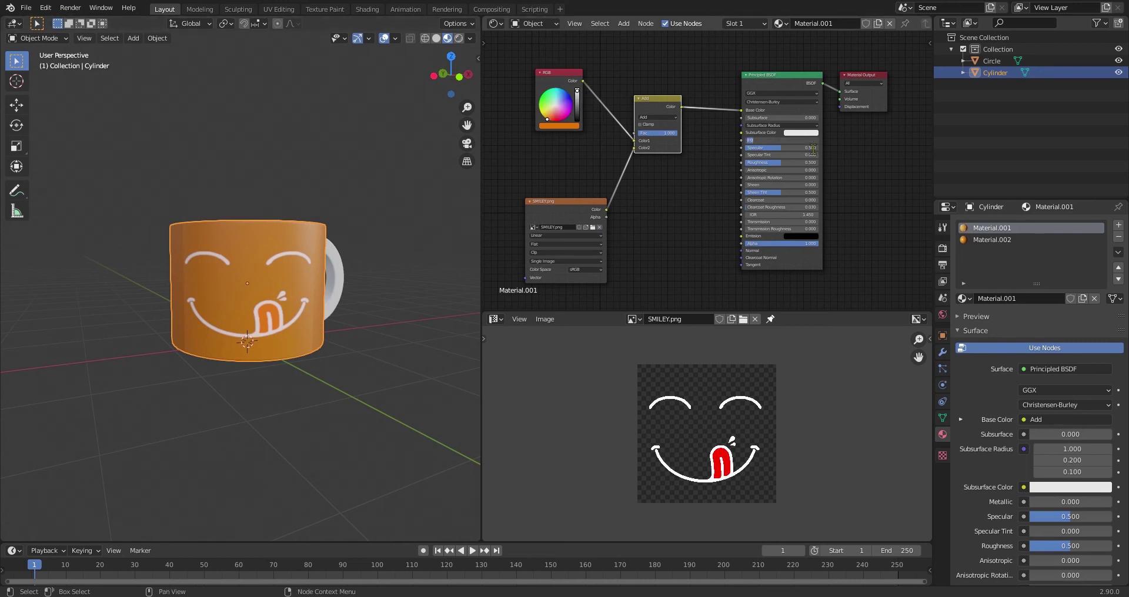
pyautogui.write('0.300')
pyautogui.press('Return')
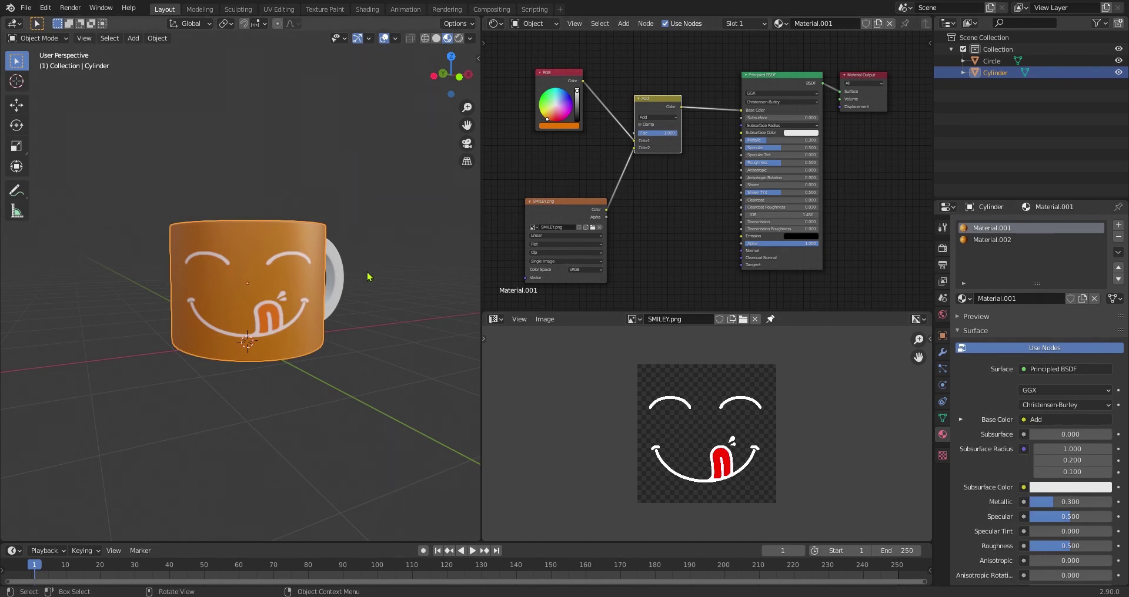
pyautogui.click(338, 270)
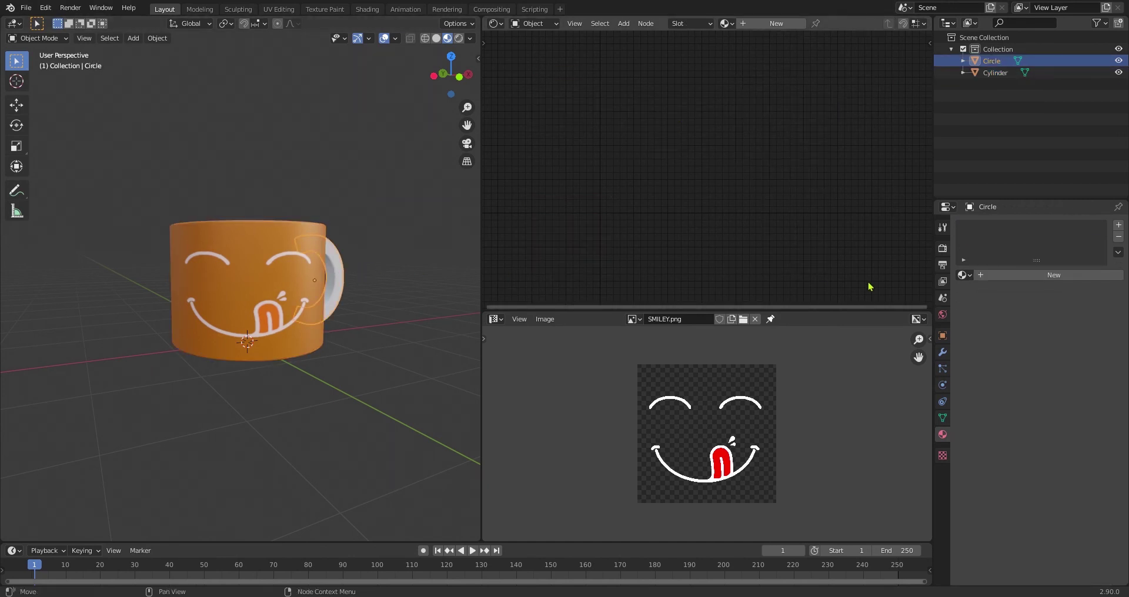
# Assign Material.002 to the Circle handle, then deselect everything and zoom out.
pyautogui.click(964, 275)
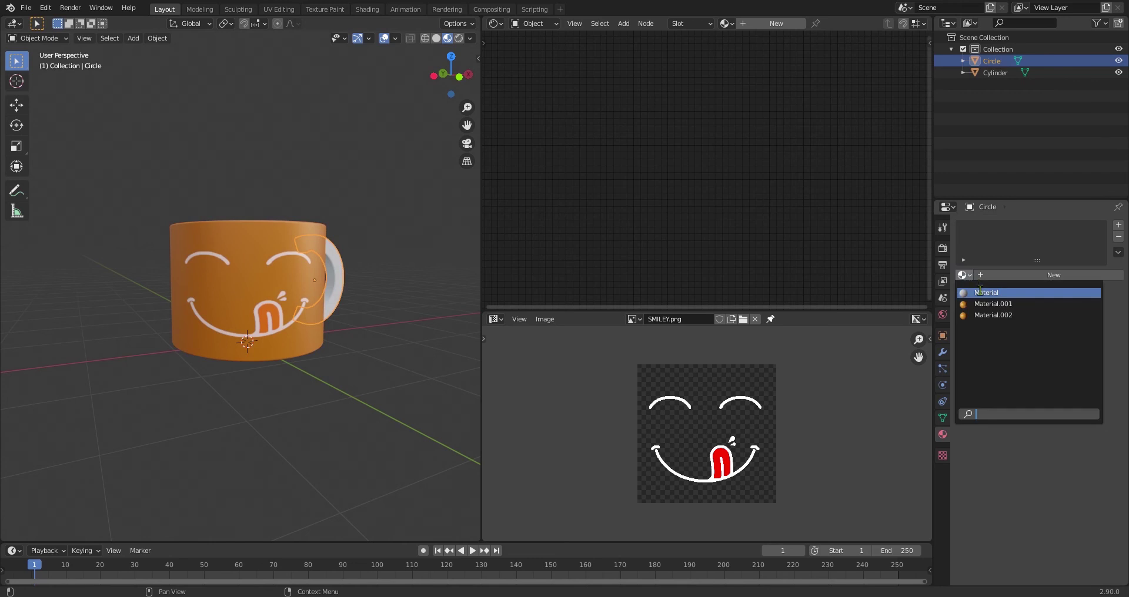
pyautogui.click(1007, 316)
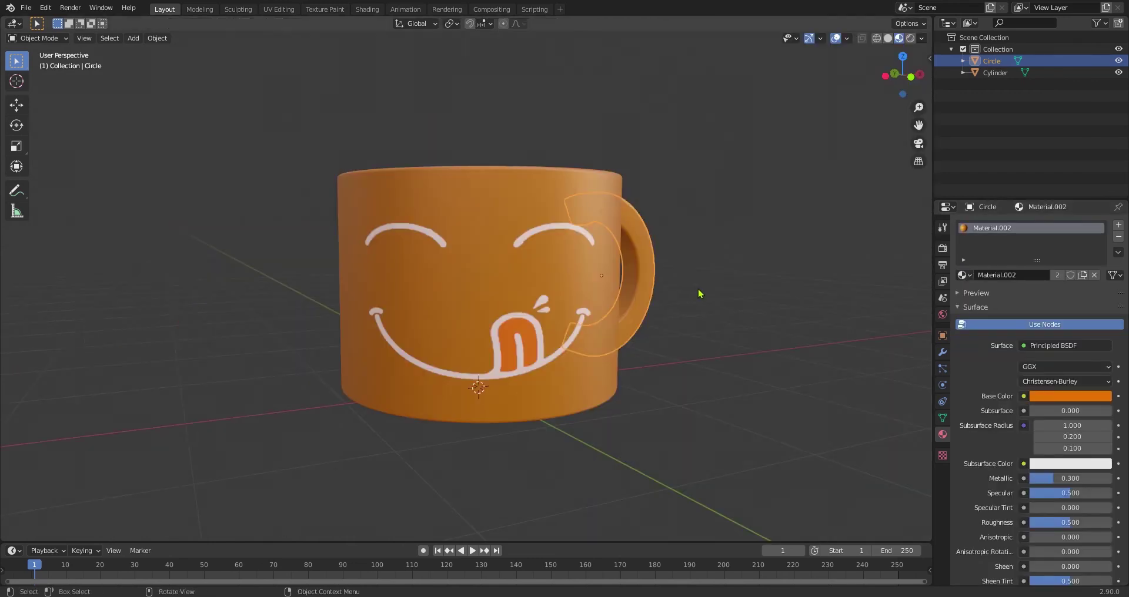
pyautogui.hotkey('alt', 'a')
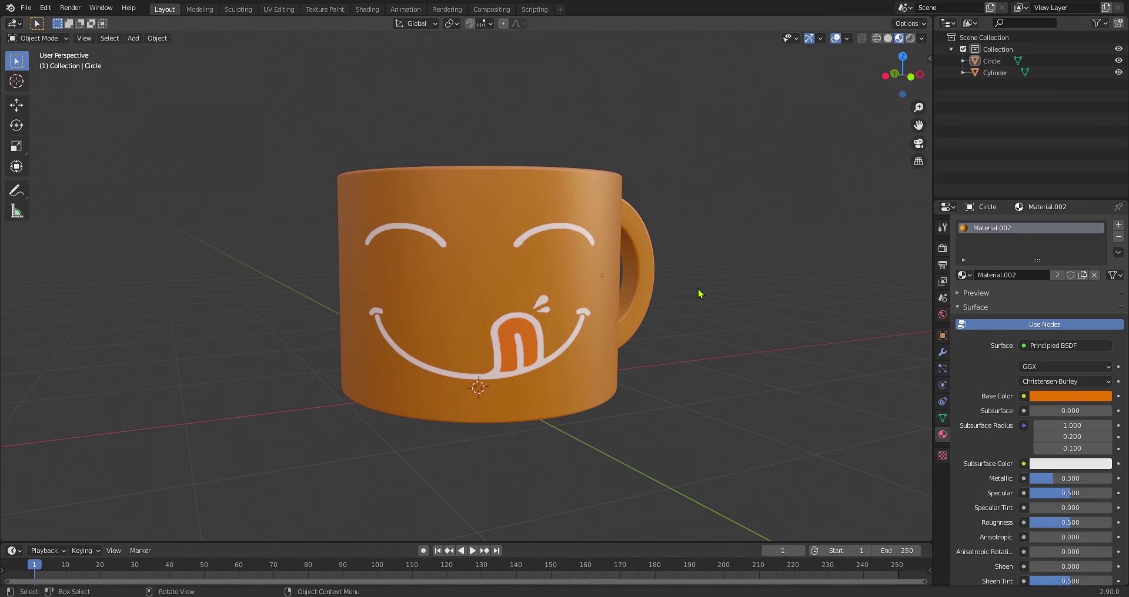
pyautogui.scroll(-3, 700, 293)
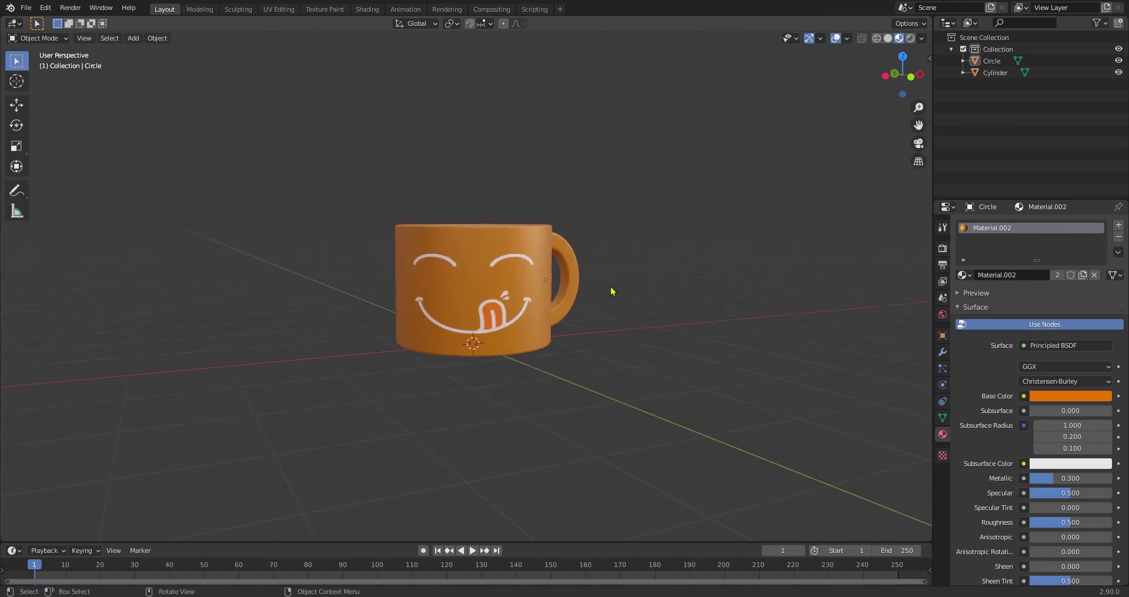
# Add a new cube and view it from the front in solid shading.
pyautogui.hotkey('shift', 'a')
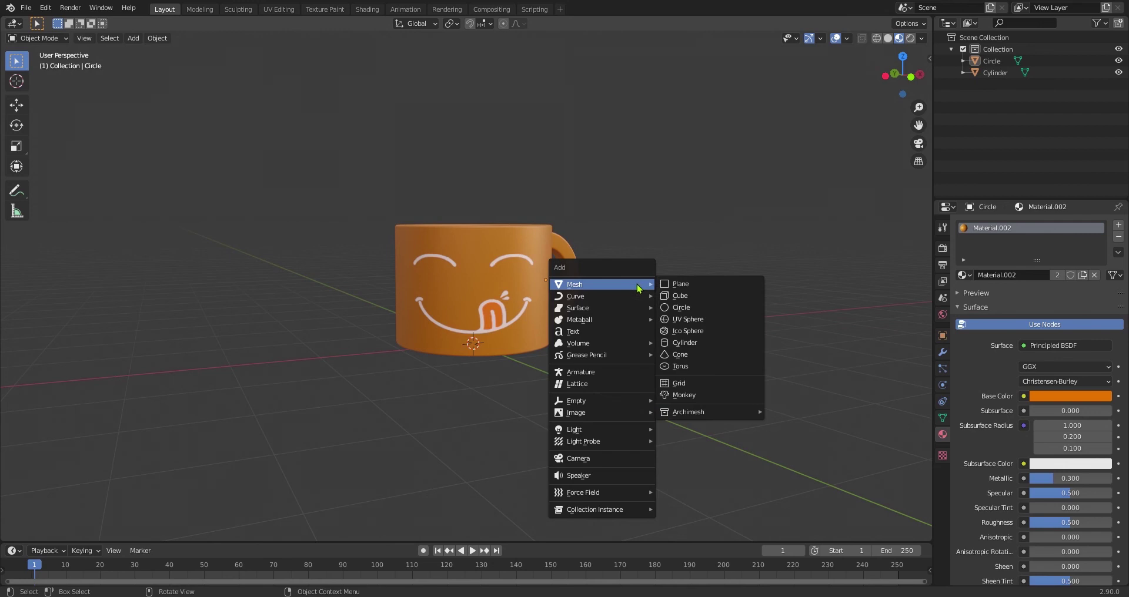
pyautogui.click(681, 298)
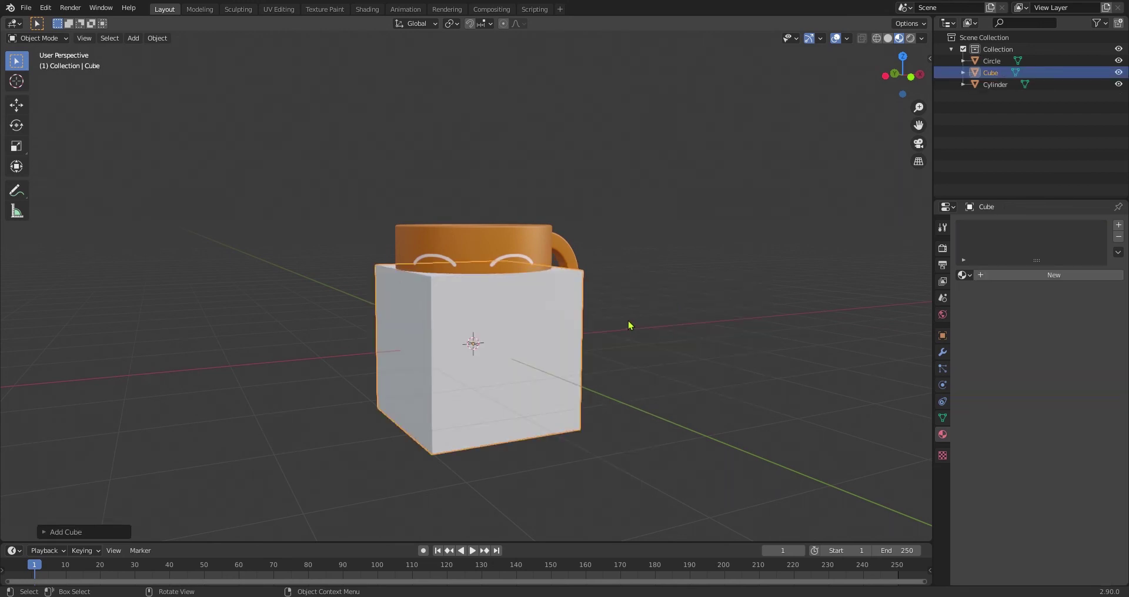
pyautogui.press('z')
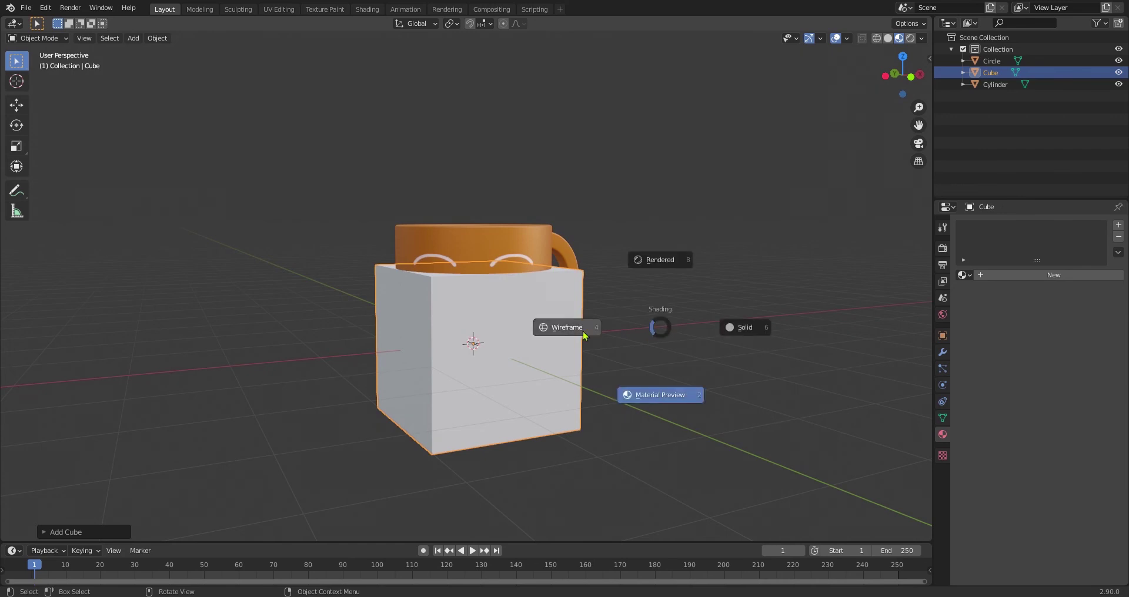
pyautogui.click(764, 332)
pyautogui.press('KP_1')
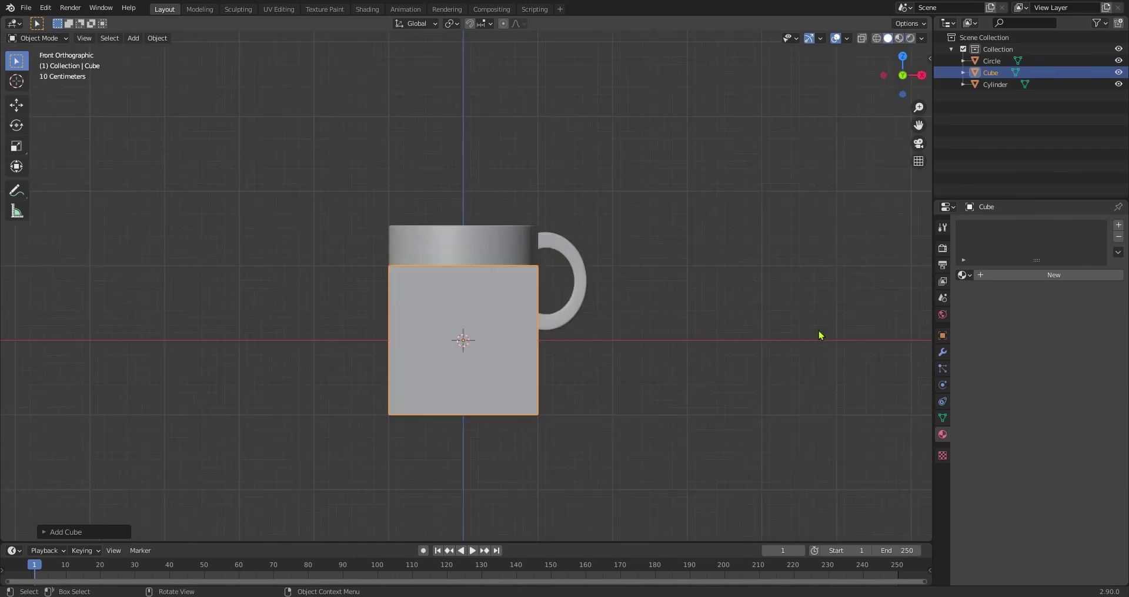
# Scale the cube up to enclose the mug and raise it along Z.
pyautogui.press('s')
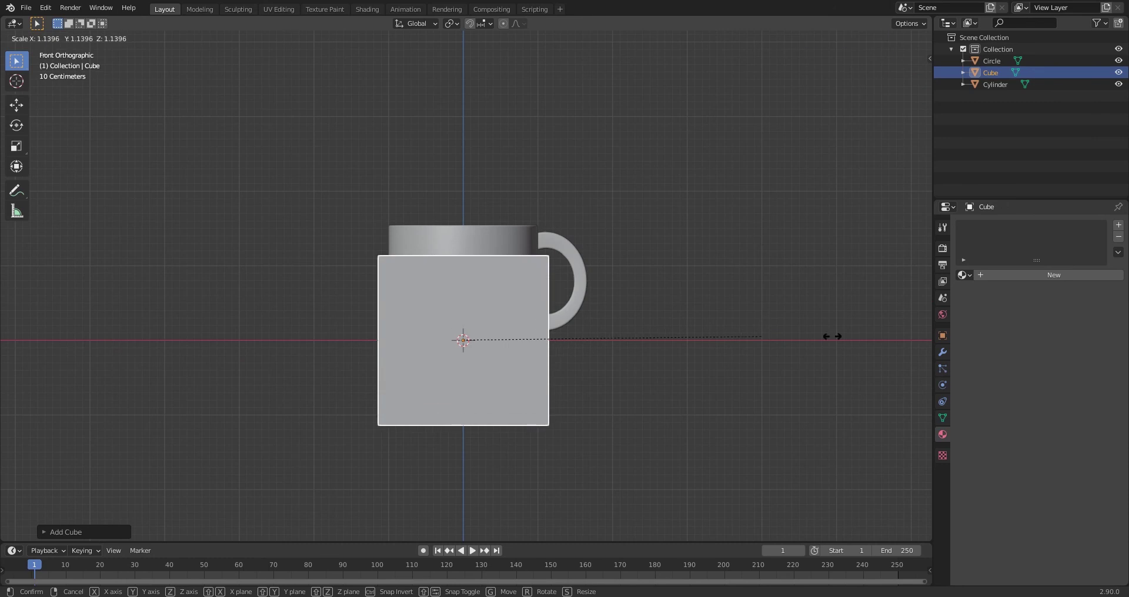
pyautogui.click(222, 351)
pyautogui.scroll(-5, 306, 355)
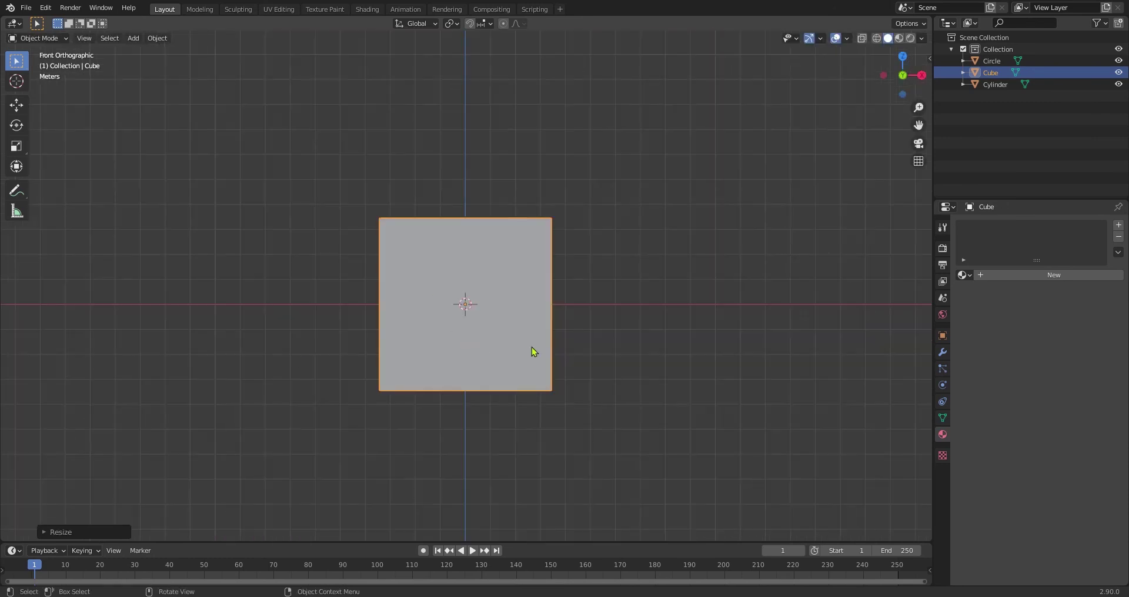
pyautogui.press('s')
pyautogui.click(637, 342)
pyautogui.press('g')
pyautogui.press('z')
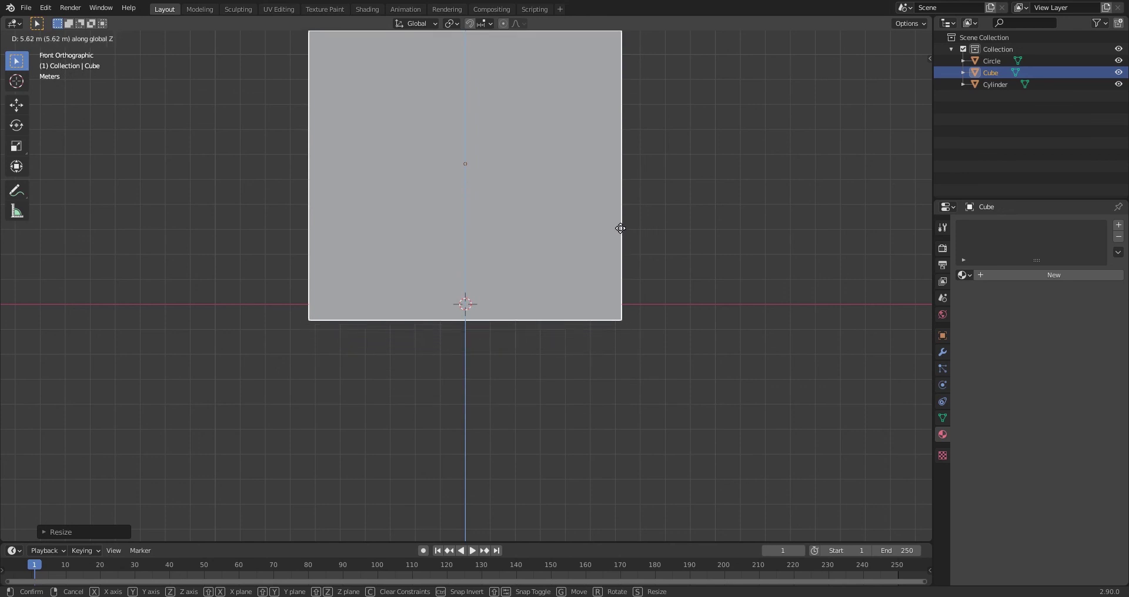
pyautogui.click(625, 215)
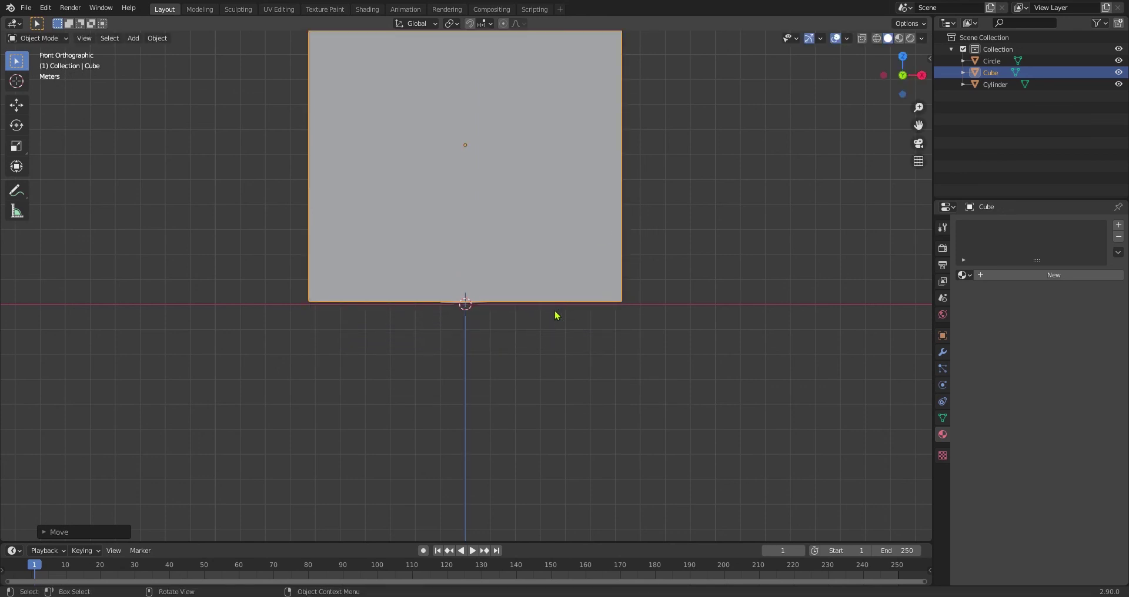
# In wireframe, move the cube vertically so its bottom sits just below the mug's base.
pyautogui.press('z')
pyautogui.click(385, 315)
pyautogui.scroll(3, 403, 333)
pyautogui.scroll(2, 487, 385)
pyautogui.scroll(3, 487, 385)
pyautogui.scroll(1, 533, 341)
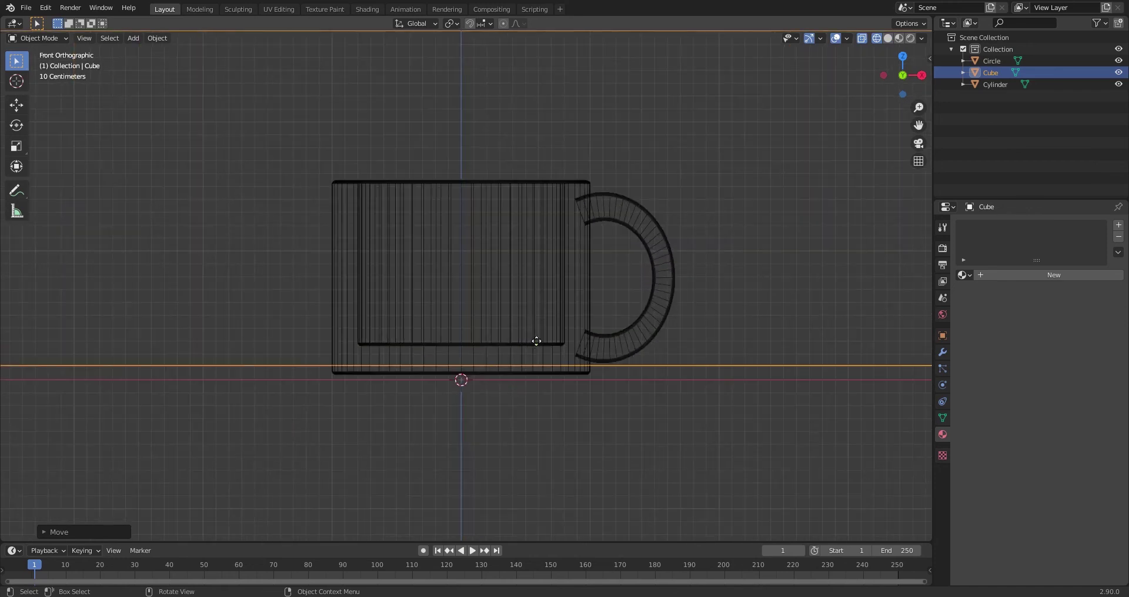
pyautogui.press('g')
pyautogui.press('z')
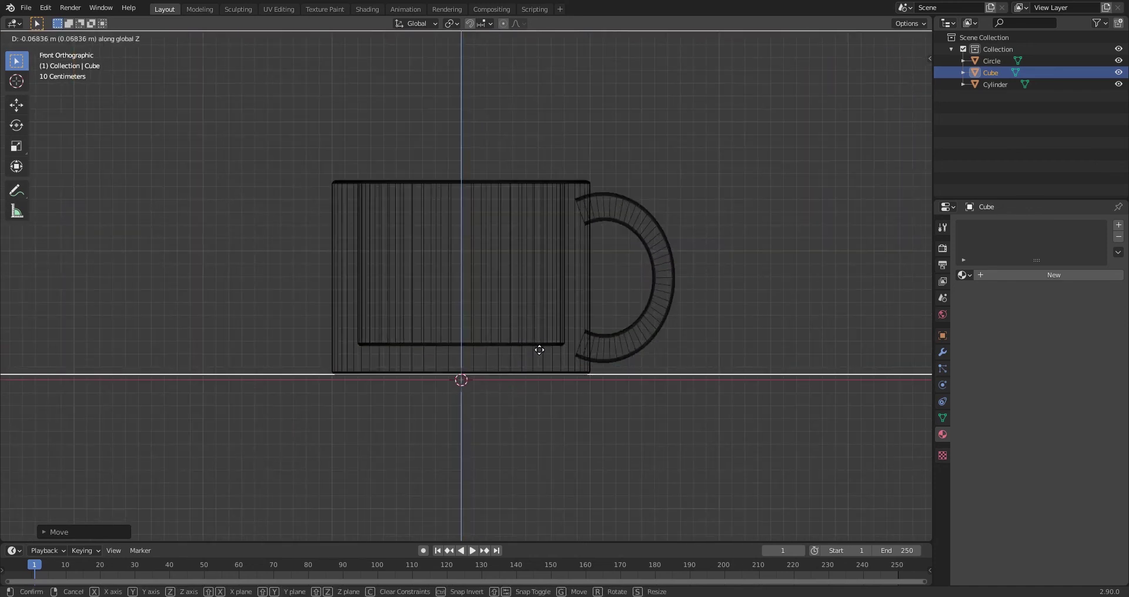
pyautogui.click(575, 360)
# Return to solid shading and orbit to inspect the cube's top face.
pyautogui.moveTo(599, 361); pyautogui.dragTo(588, 378, button='middle')
pyautogui.scroll(-4, 588, 378)
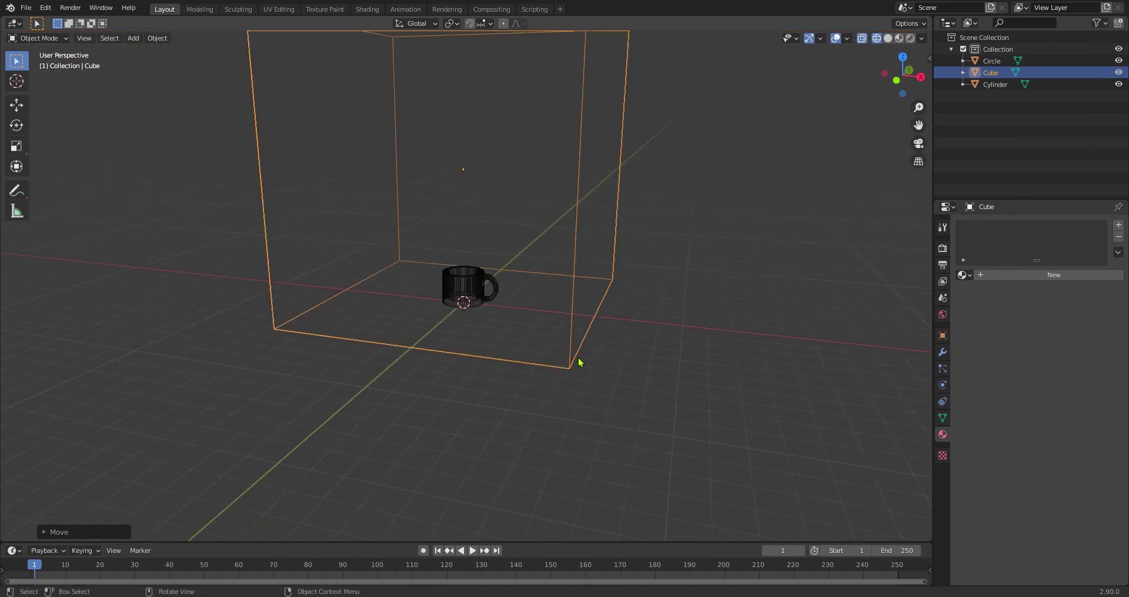
pyautogui.press('z')
pyautogui.click(663, 360)
pyautogui.moveTo(649, 348); pyautogui.dragTo(627, 354, button='middle')
pyautogui.scroll(-2, 588, 329)
pyautogui.moveTo(559, 308); pyautogui.dragTo(568, 331, button='middle')
pyautogui.press('Tab')
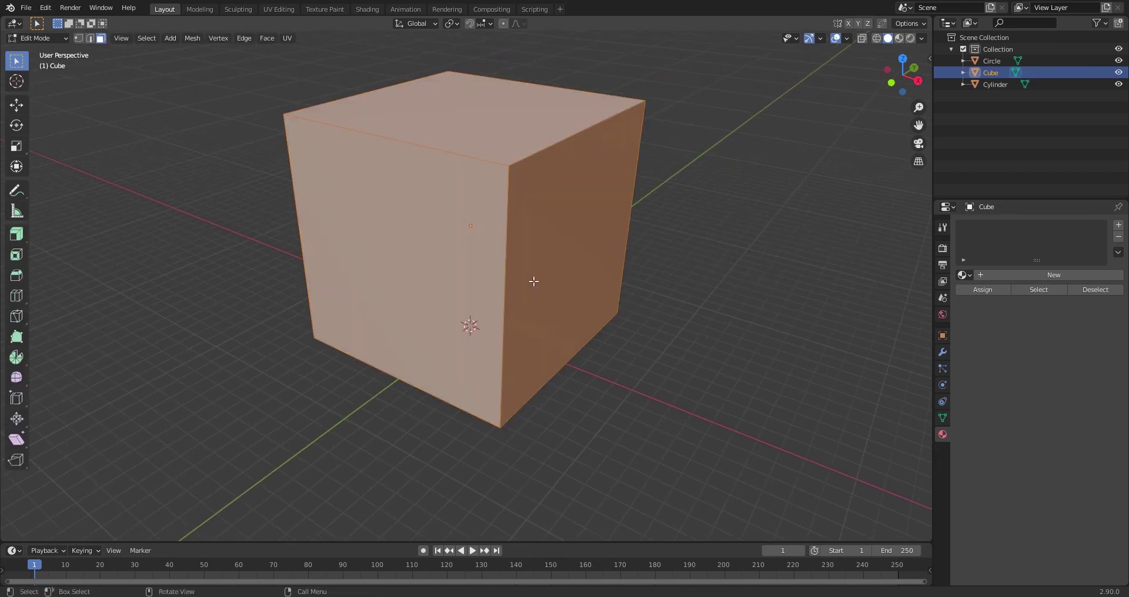
# Delete three of the cube's faces, leaving a floor and two back walls around the mug.
pyautogui.hotkey('alt', 'a')
pyautogui.click(567, 221)
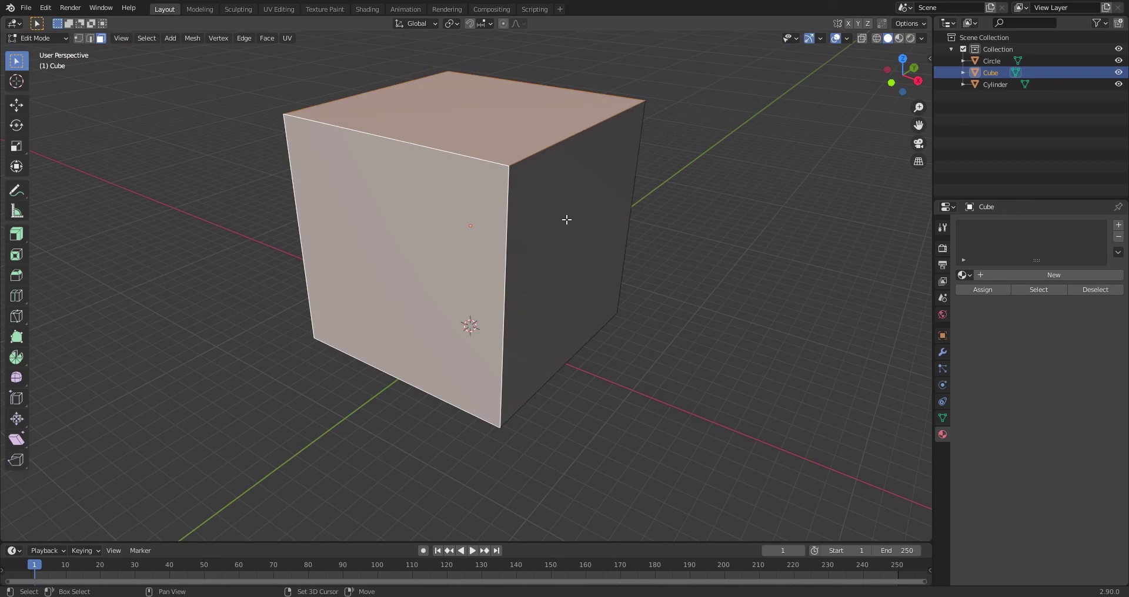
pyautogui.press('a')
pyautogui.press('x')
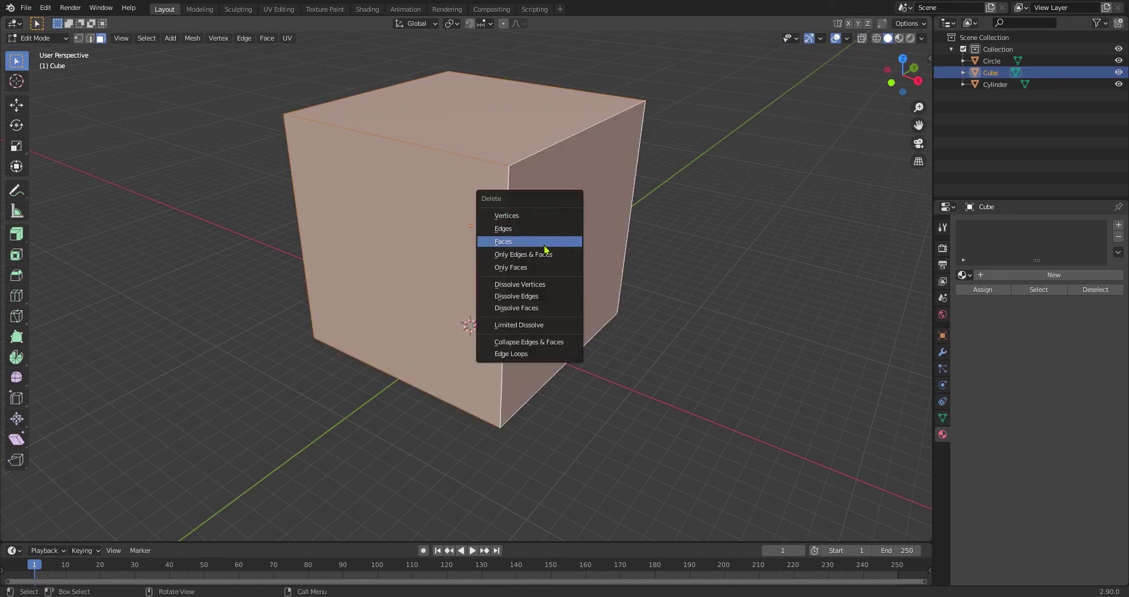
pyautogui.click(544, 240)
pyautogui.moveTo(542, 247); pyautogui.dragTo(518, 276, button='middle')
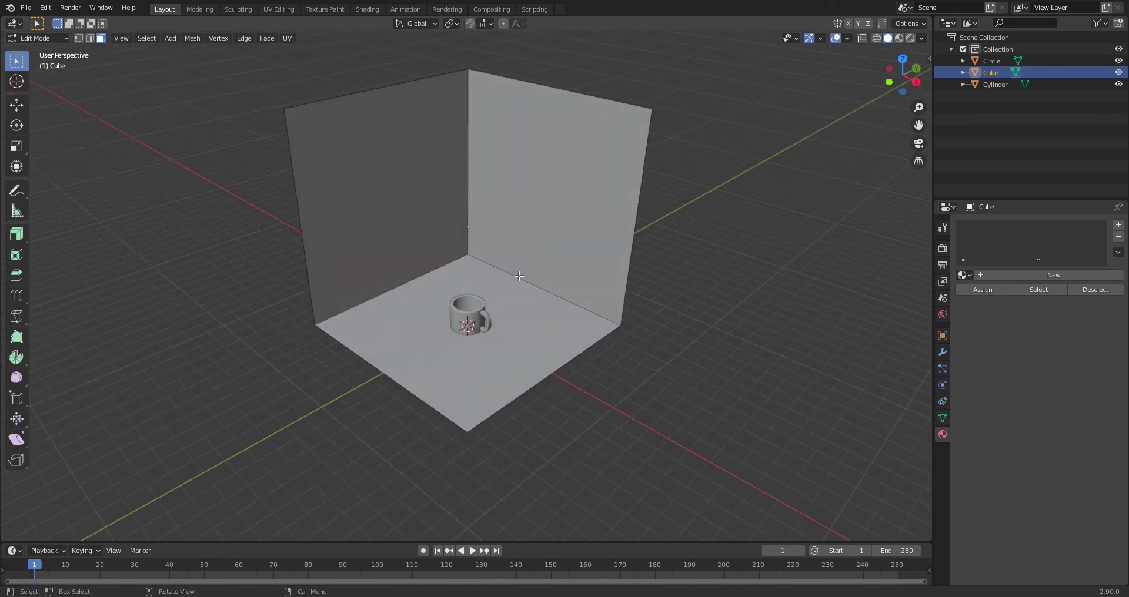
pyautogui.press('Tab')
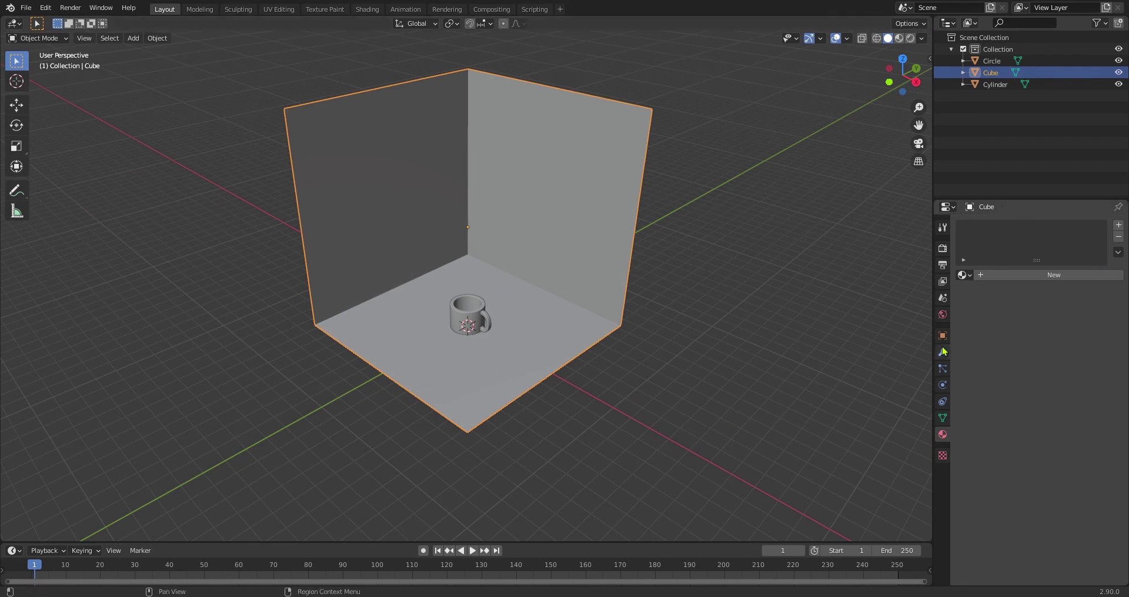
# Add a Subdivision Surface modifier with viewport and render levels both set to 3.
pyautogui.click(942, 352)
pyautogui.click(1001, 227)
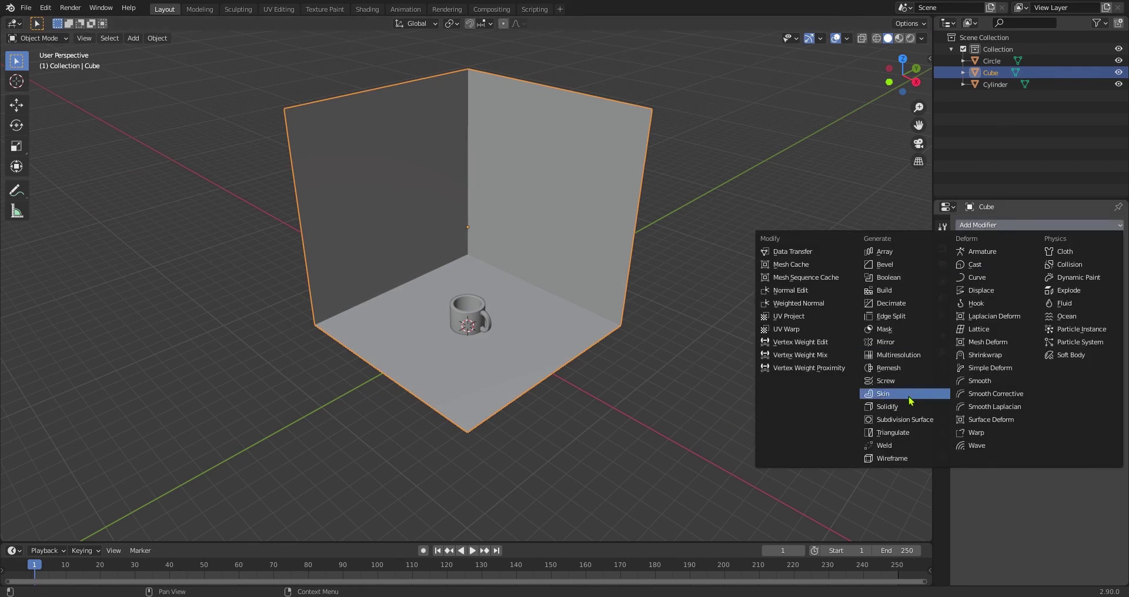
pyautogui.click(905, 419)
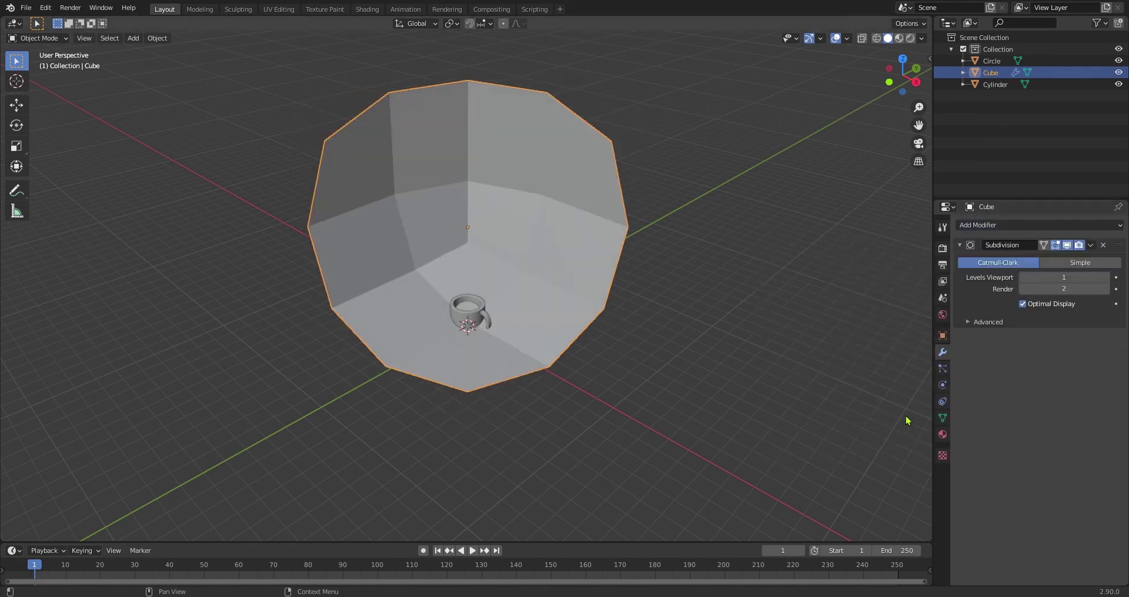
pyautogui.click(1105, 278)
pyautogui.click(1106, 277)
pyautogui.click(1106, 289)
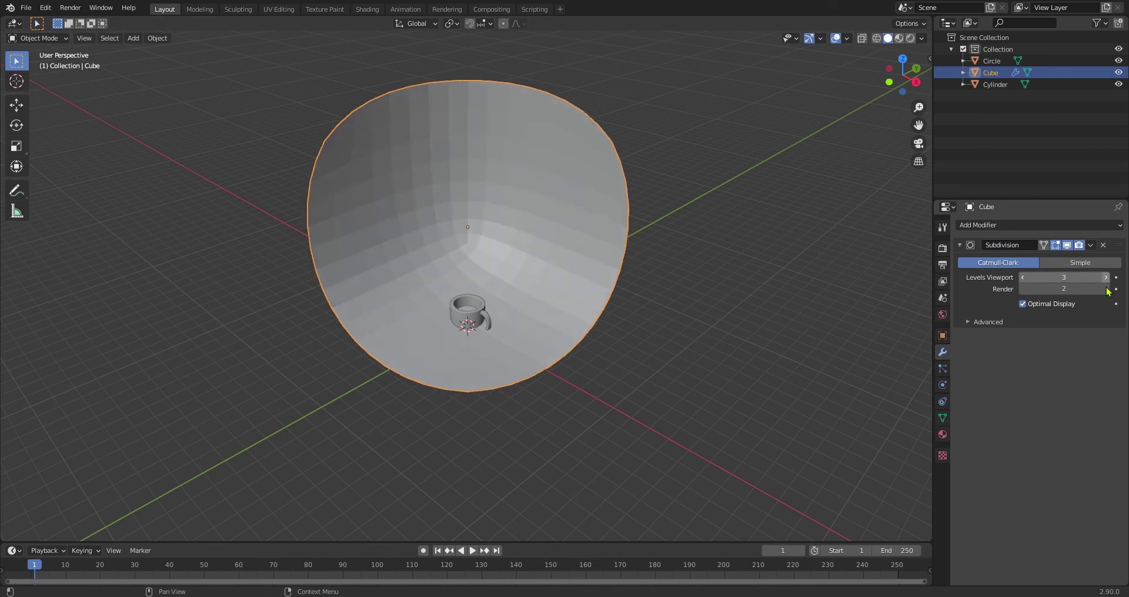
pyautogui.press('Tab')
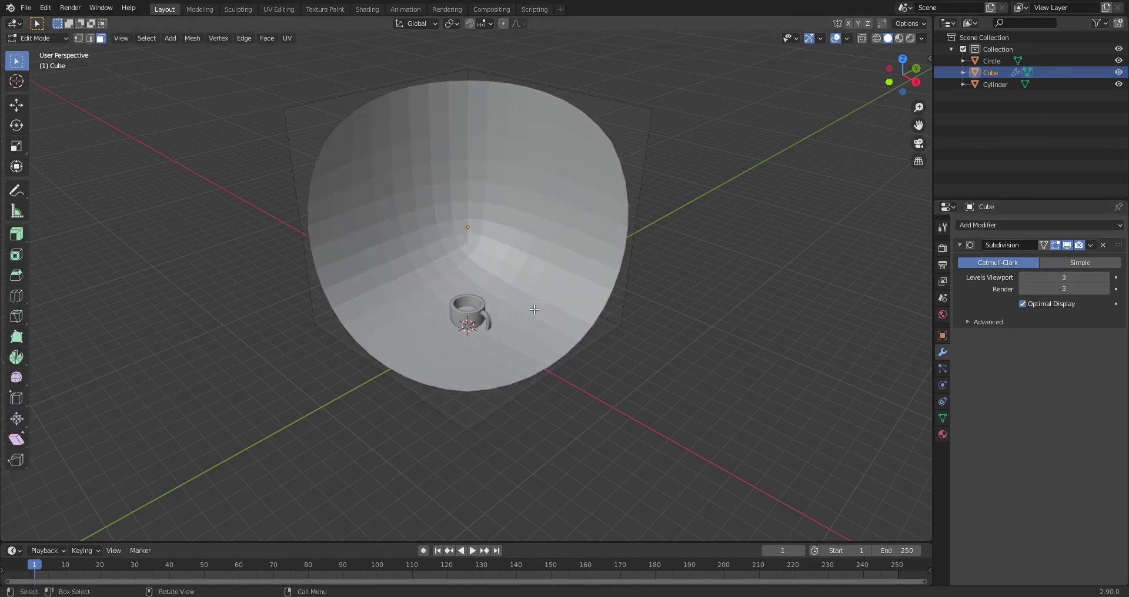
# Add two loop cuts near the backdrop's edges to tighten its curves.
pyautogui.moveTo(482, 351); pyautogui.dragTo(484, 366, button='middle')
pyautogui.hotkey('ctrl', 'r')
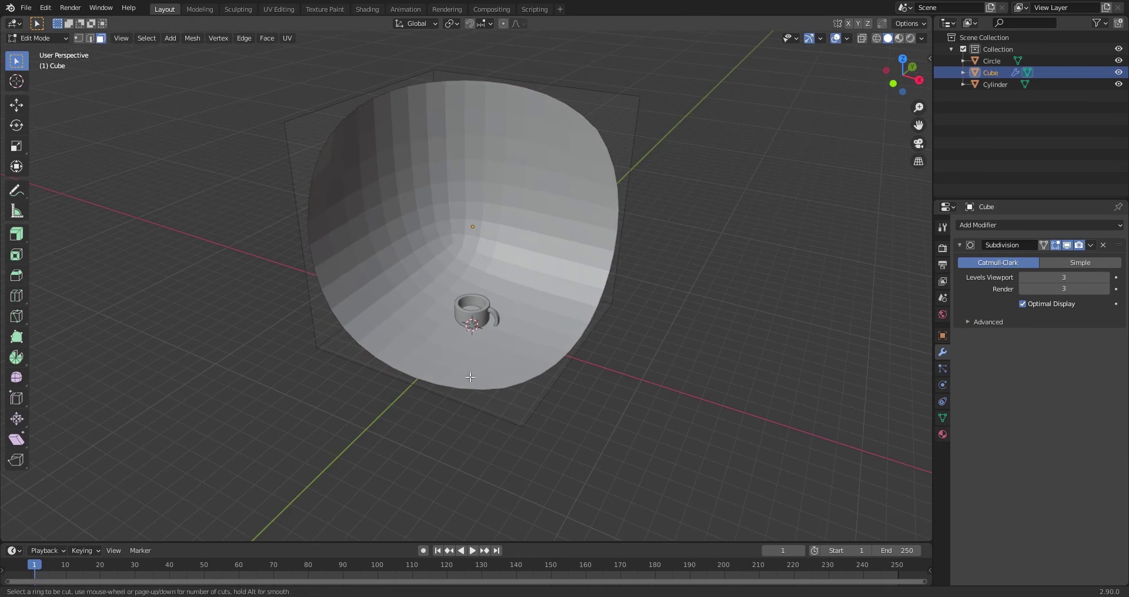
pyautogui.click(440, 396)
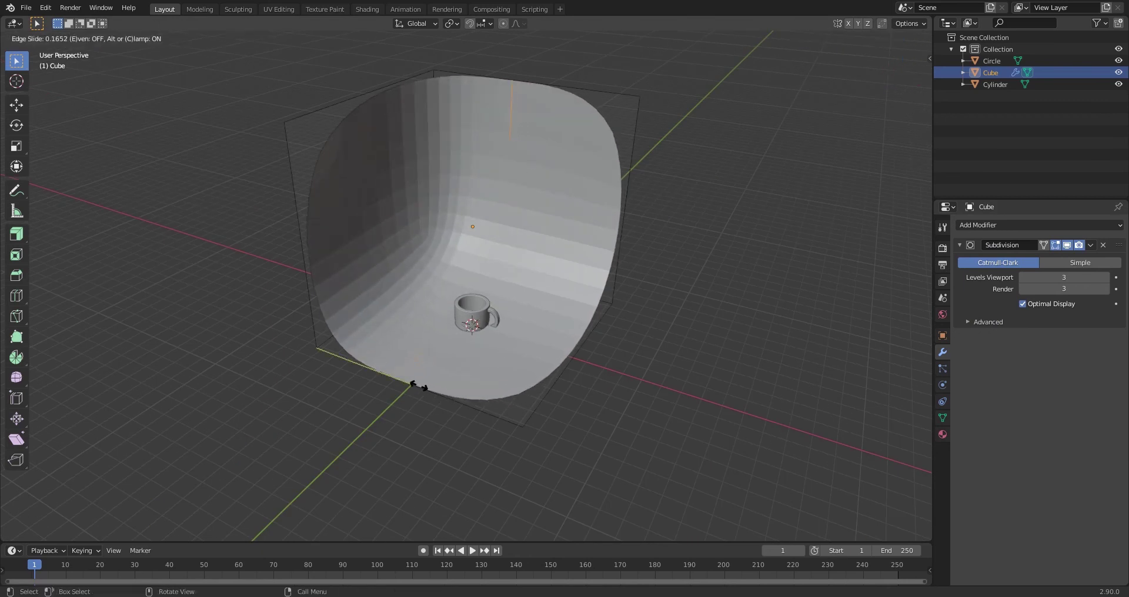
pyautogui.click(443, 398)
pyautogui.hotkey('ctrl', 'r')
pyautogui.click(565, 374)
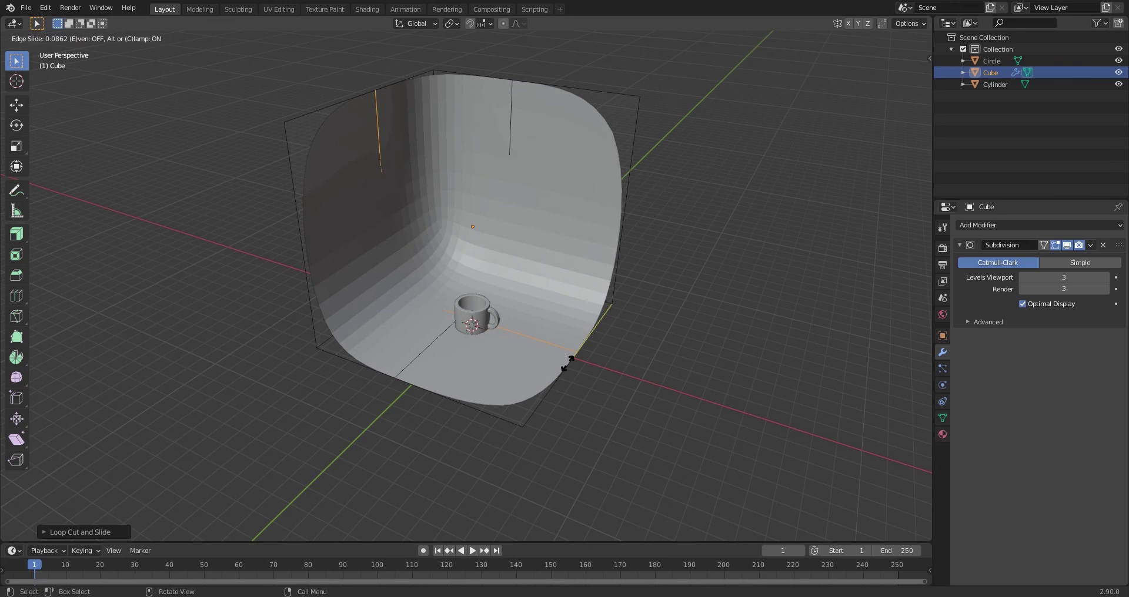
pyautogui.click(573, 359)
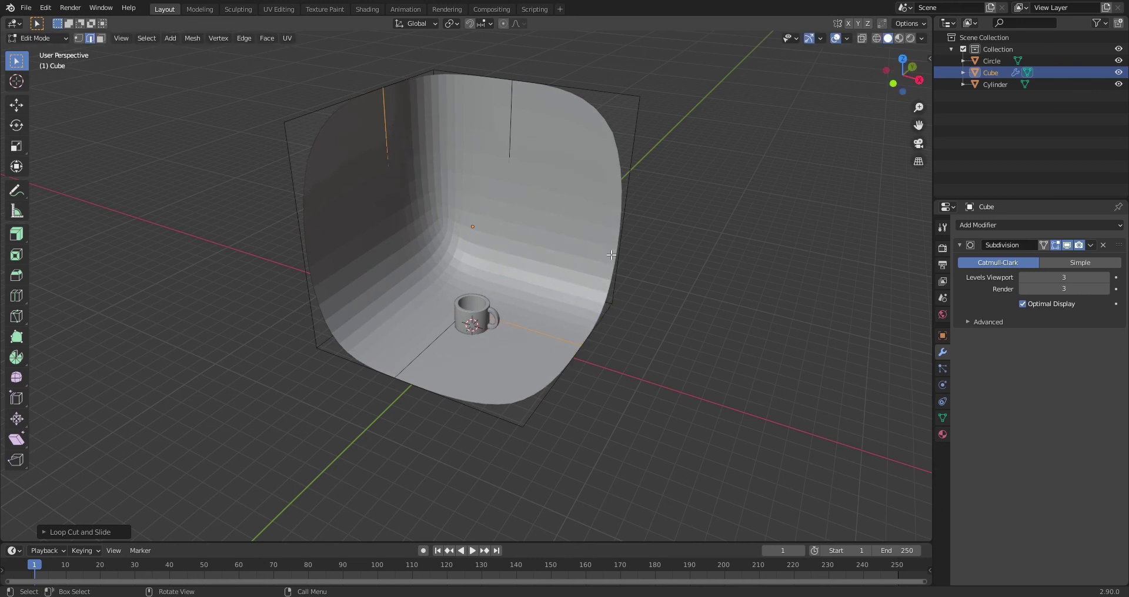
# Shade the backdrop smooth in Object Mode.
pyautogui.press('Tab')
pyautogui.rightClick(555, 233)
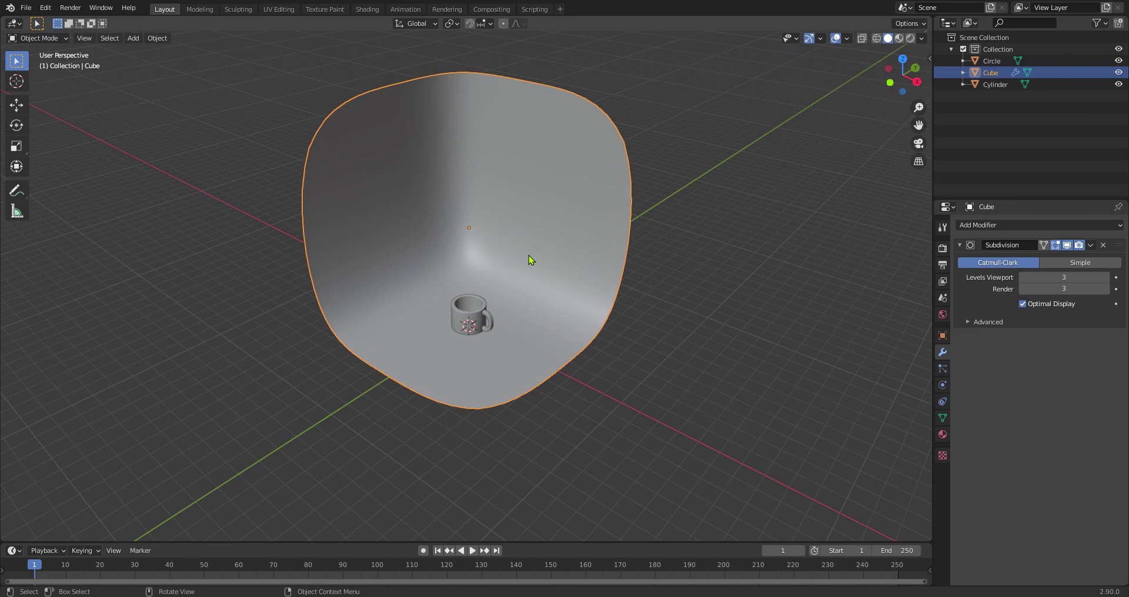
pyautogui.hotkey('shift', 'a')
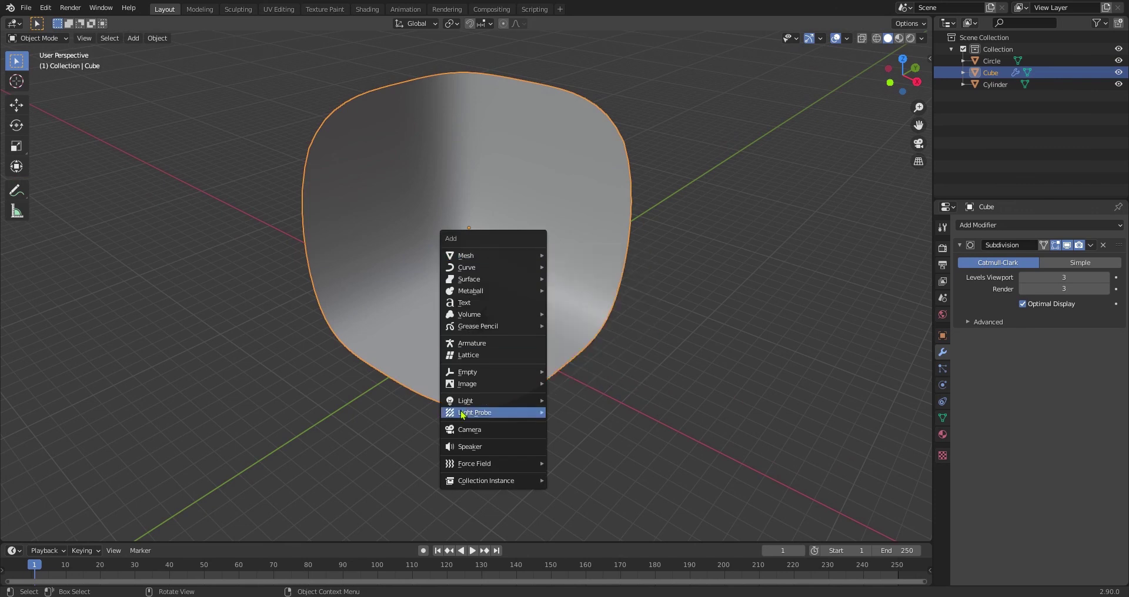
pyautogui.moveTo(465, 400)
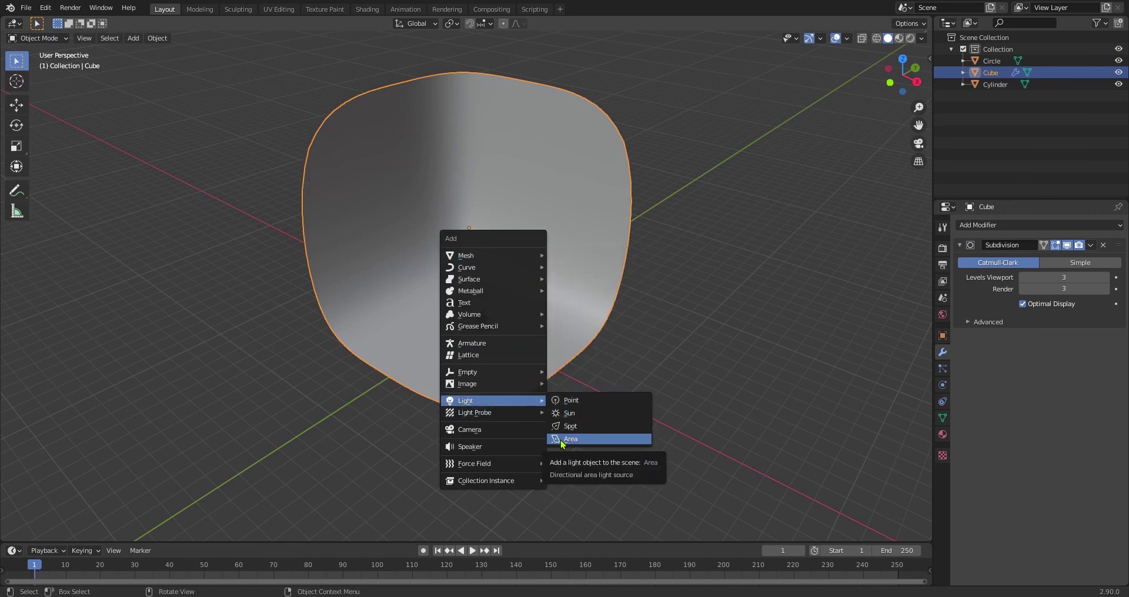
# Add an Area light and raise it 3.4446 m above the mug.
pyautogui.click(561, 441)
pyautogui.scroll(2, 538, 315)
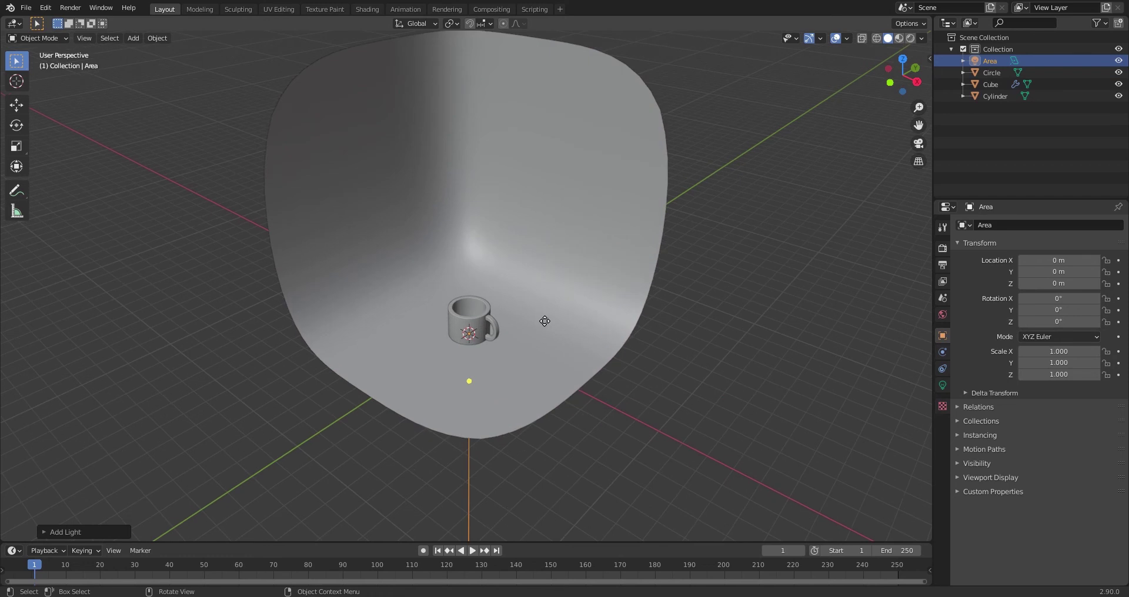
pyautogui.press('g')
pyautogui.press('z')
pyautogui.click(605, 304)
# Rotate the Area light 48.8° on X and 42.3° on Z.
pyautogui.press('r')
pyautogui.press('x')
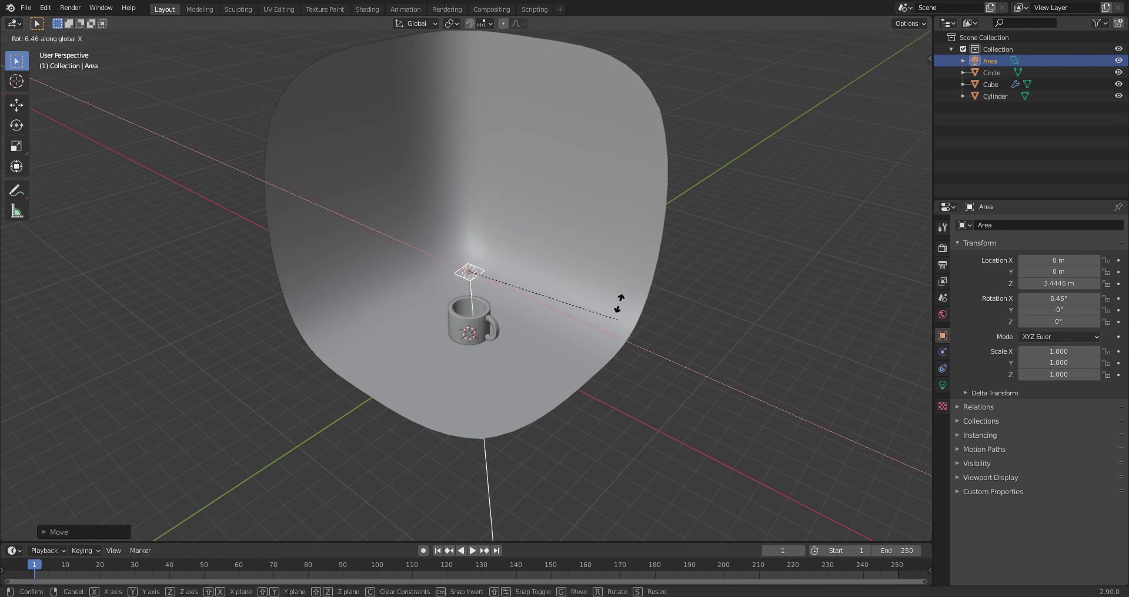
pyautogui.click(654, 358)
pyautogui.press('r')
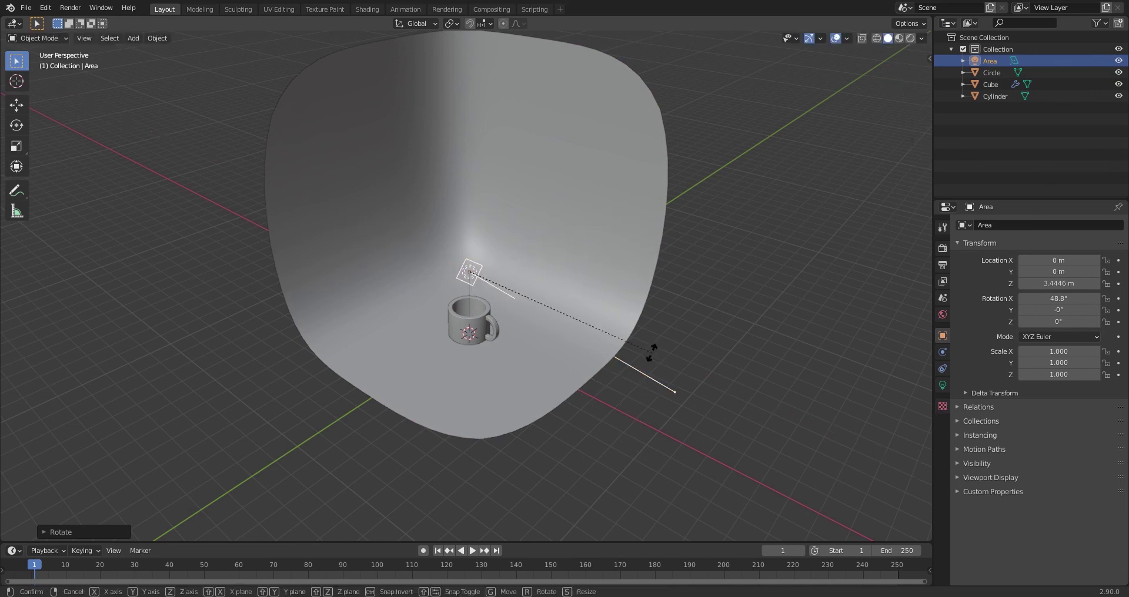
pyautogui.press('z')
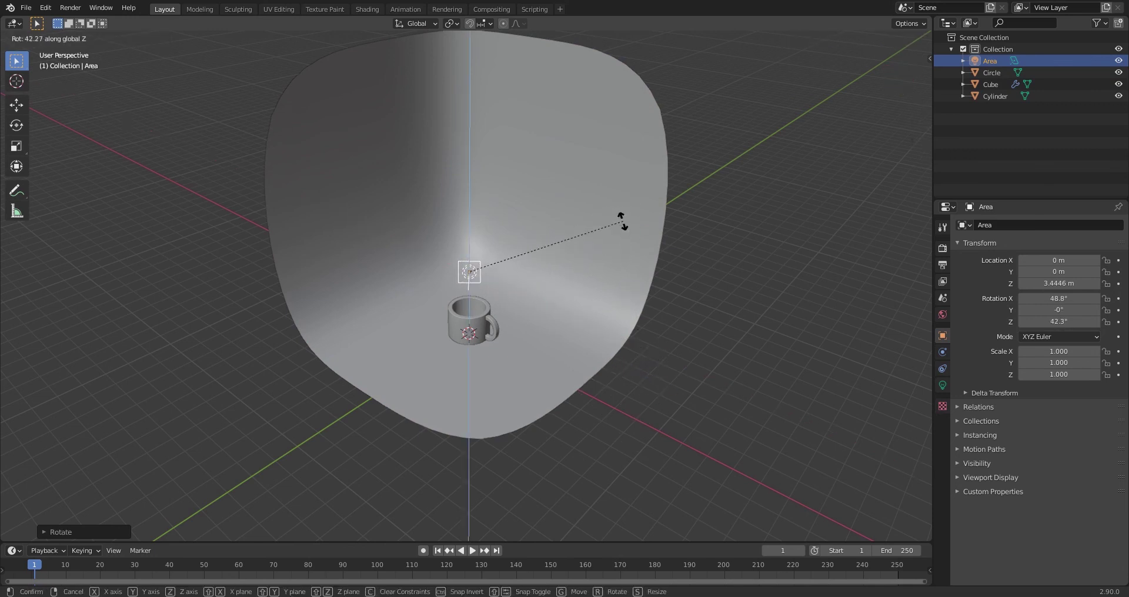
pyautogui.click(623, 222)
# Add a camera and enable Lock Camera to View in the sidebar's View settings.
pyautogui.hotkey('shift', 'a')
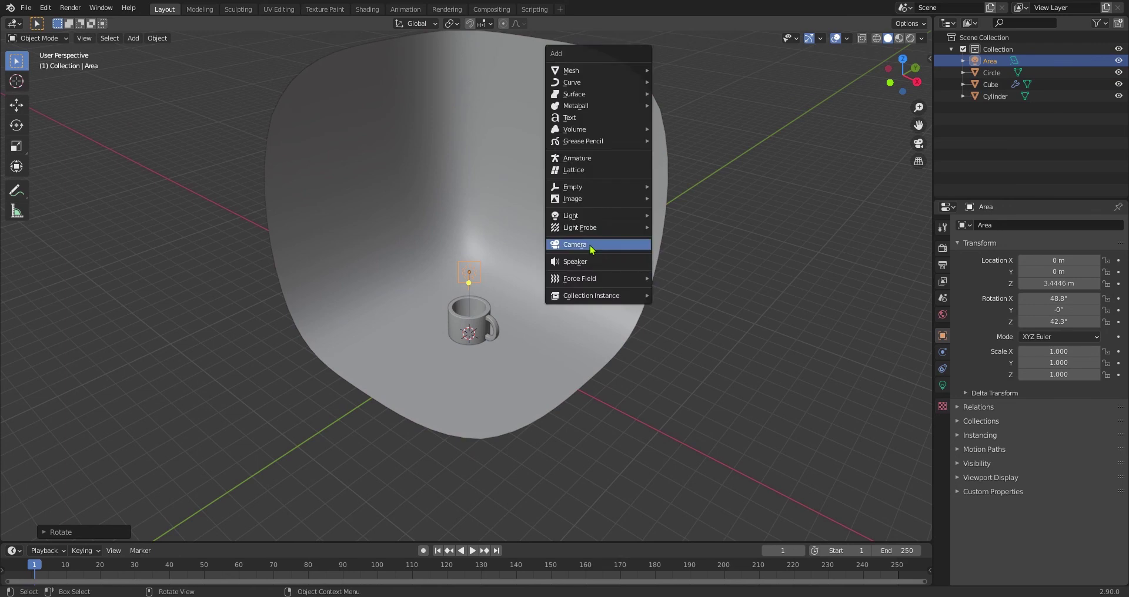
pyautogui.click(589, 245)
pyautogui.press('n')
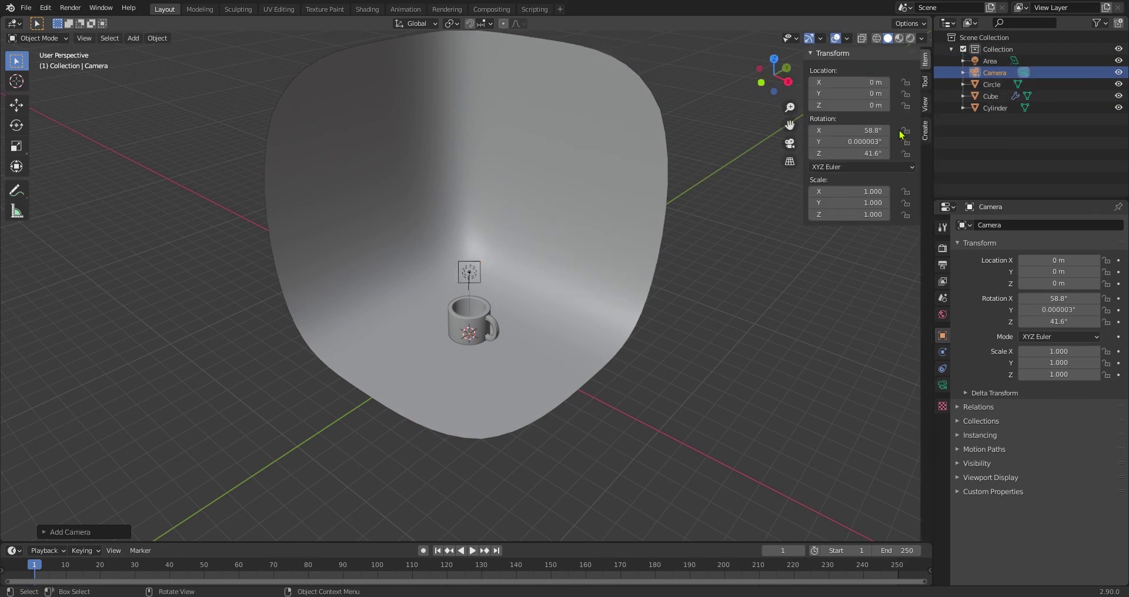
pyautogui.click(924, 105)
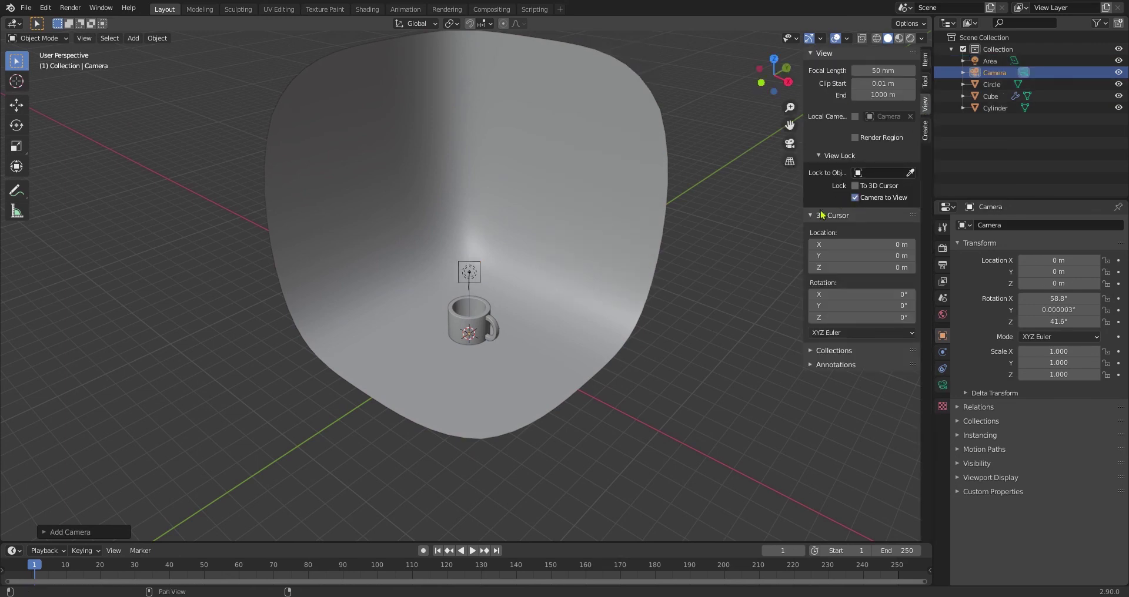
pyautogui.press('n')
# Snap the camera to the view, dolly back and orbit to frame the mug from the front.
pyautogui.press('ctrl+alt+KP_0')
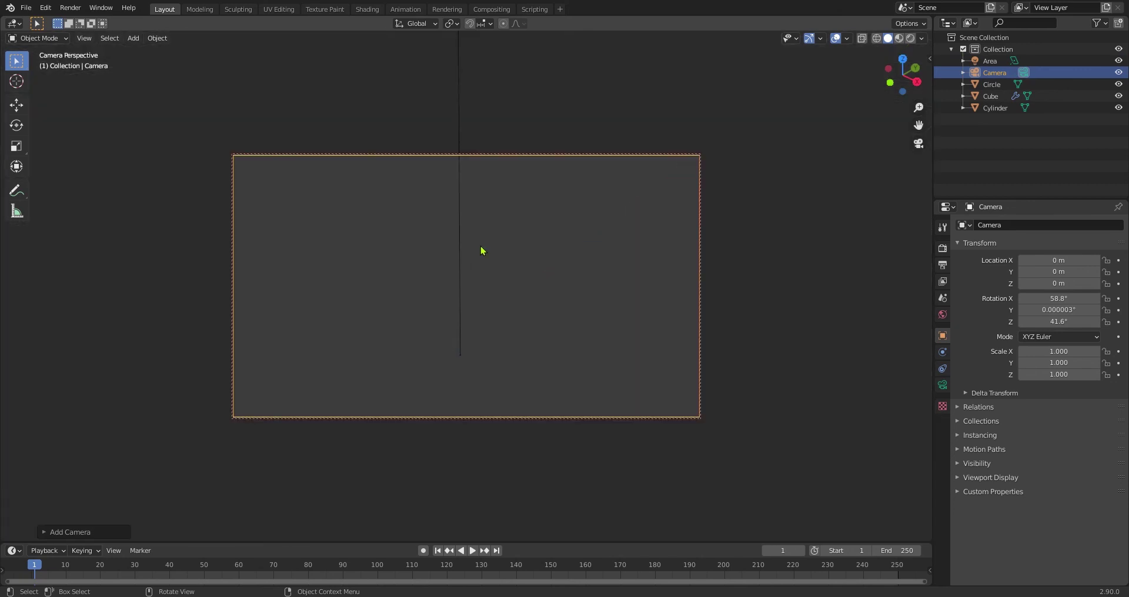
pyautogui.scroll(-5, 481, 245)
pyautogui.scroll(-3, 480, 246)
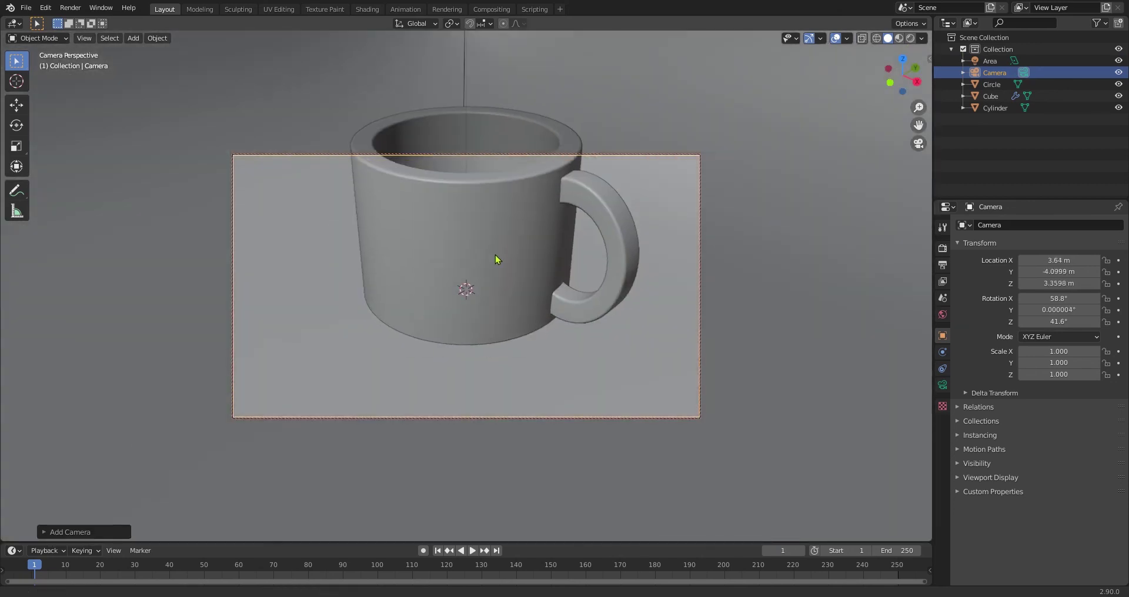
pyautogui.moveTo(512, 273)
pyautogui.mouseDown(button='middle')
pyautogui.moveTo(519, 256)
pyautogui.moveTo(556, 255)
pyautogui.moveTo(614, 270)
pyautogui.moveTo(653, 247)
pyautogui.moveTo(597, 292)
pyautogui.moveTo(600, 268)
pyautogui.moveTo(569, 302)
pyautogui.moveTo(565, 288)
pyautogui.mouseUp(button='middle')
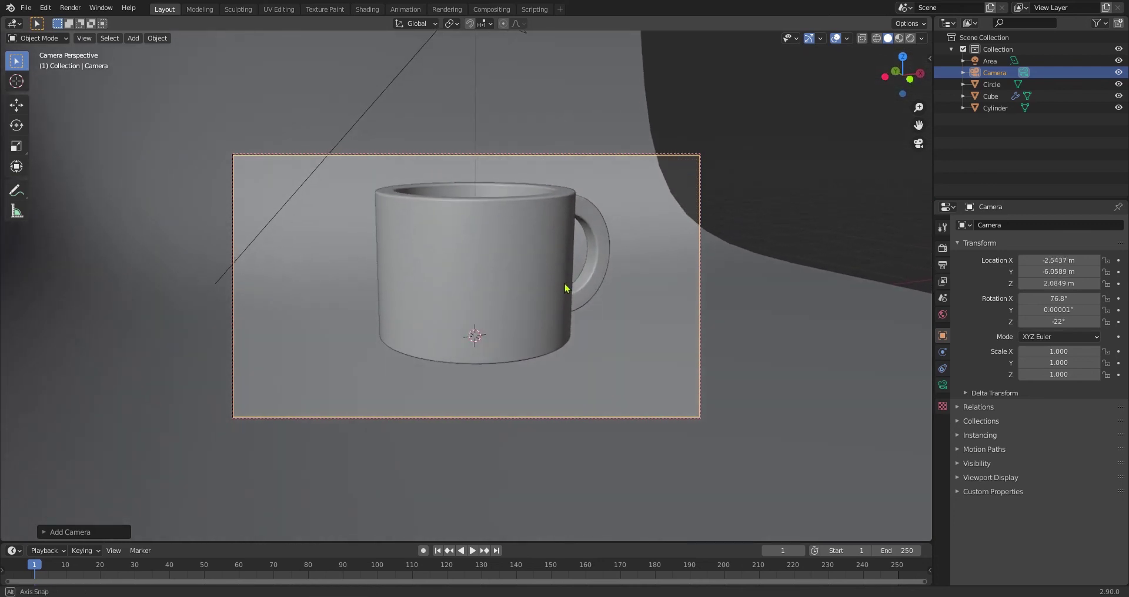
pyautogui.click(793, 311)
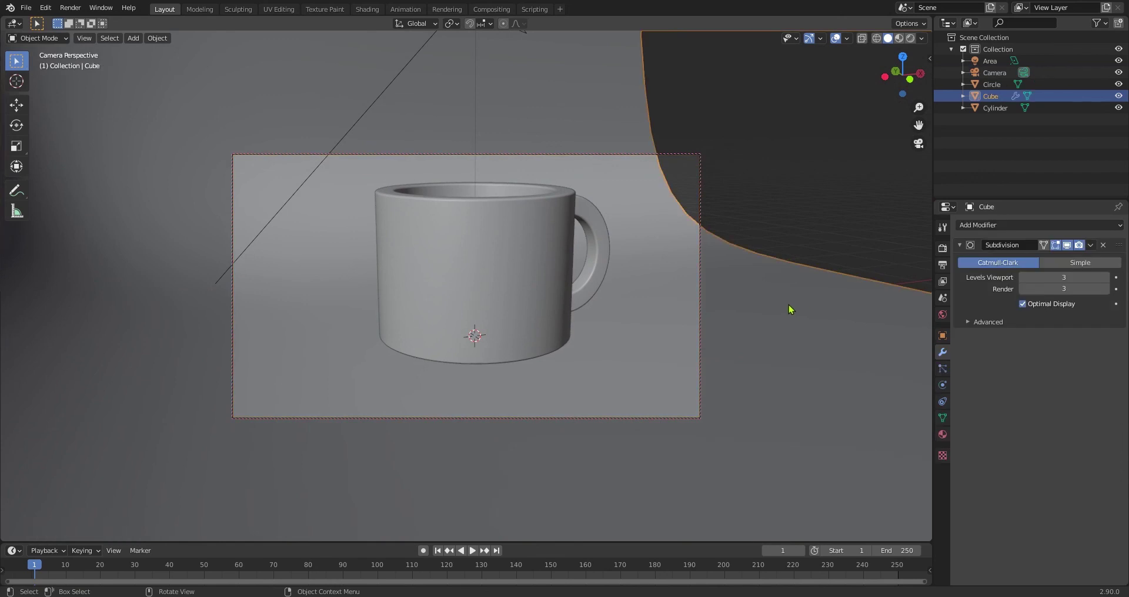
# Rotate the Area light about Z to -21.2°.
pyautogui.keyDown('shift'); pyautogui.click(401, 77); pyautogui.keyUp('shift')
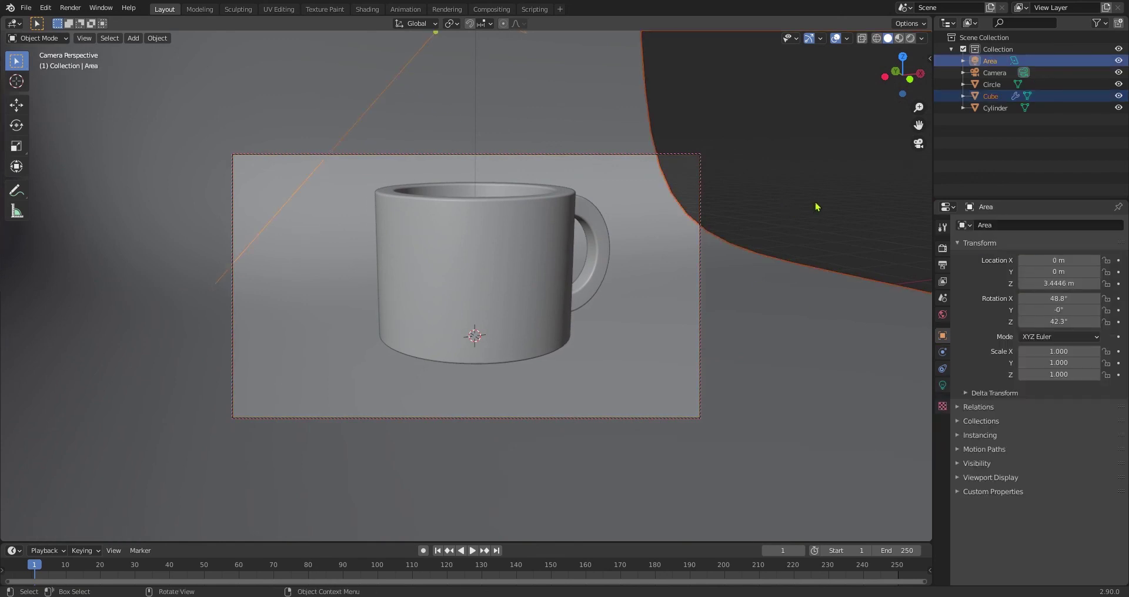
pyautogui.press('r')
pyautogui.press('z')
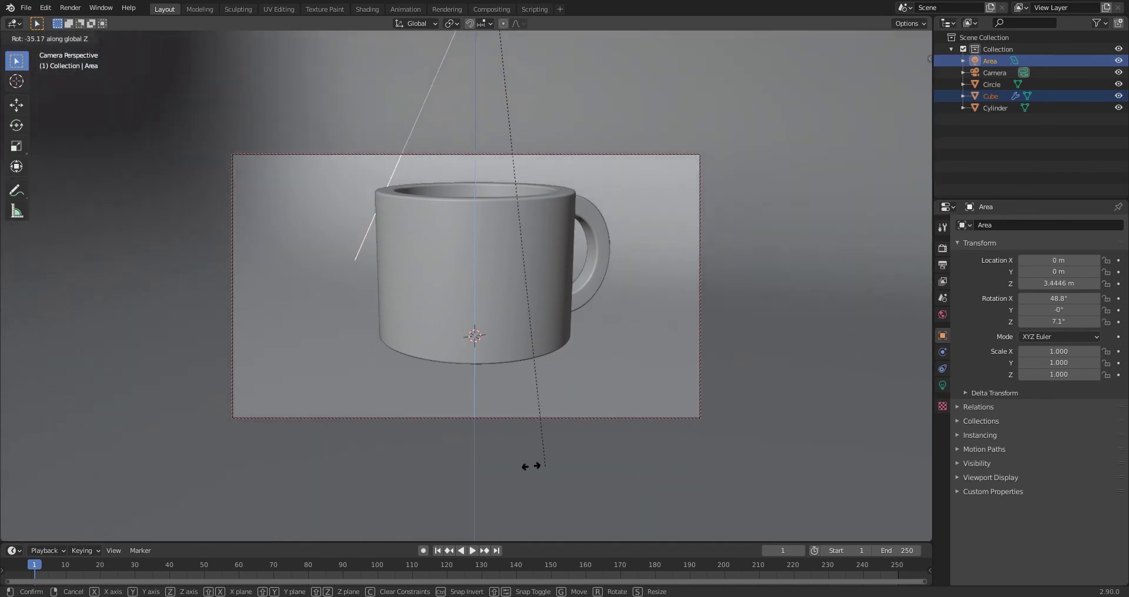
pyautogui.click(404, 449)
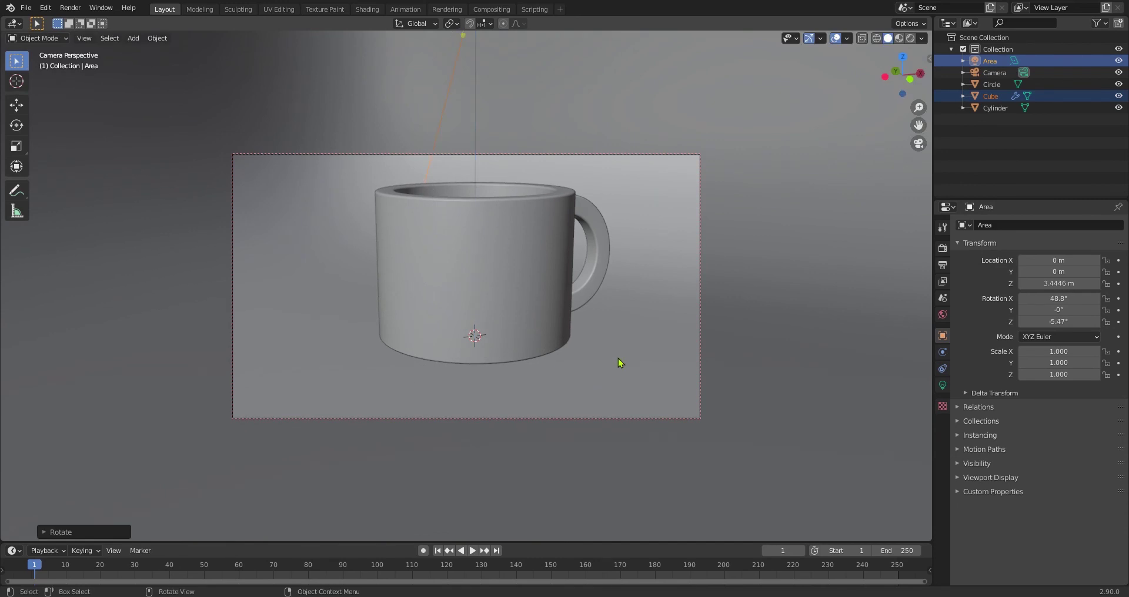
# Preview the smiley-textured mug in Rendered shading, then leave camera view.
pyautogui.press('z')
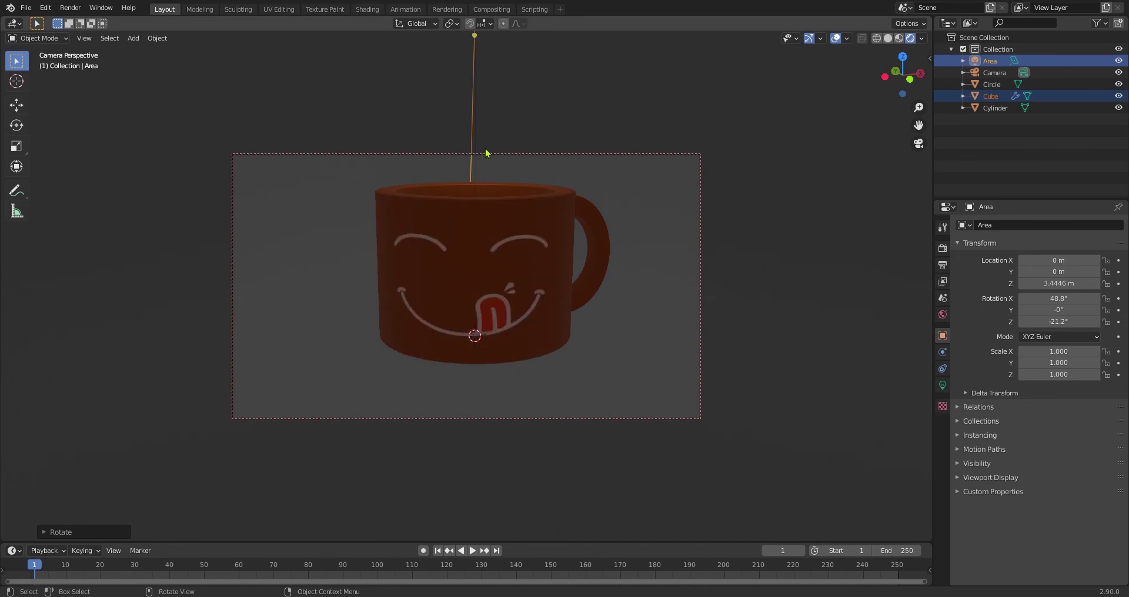
pyautogui.hotkey('alt', 'z')
pyautogui.press('KP_0')
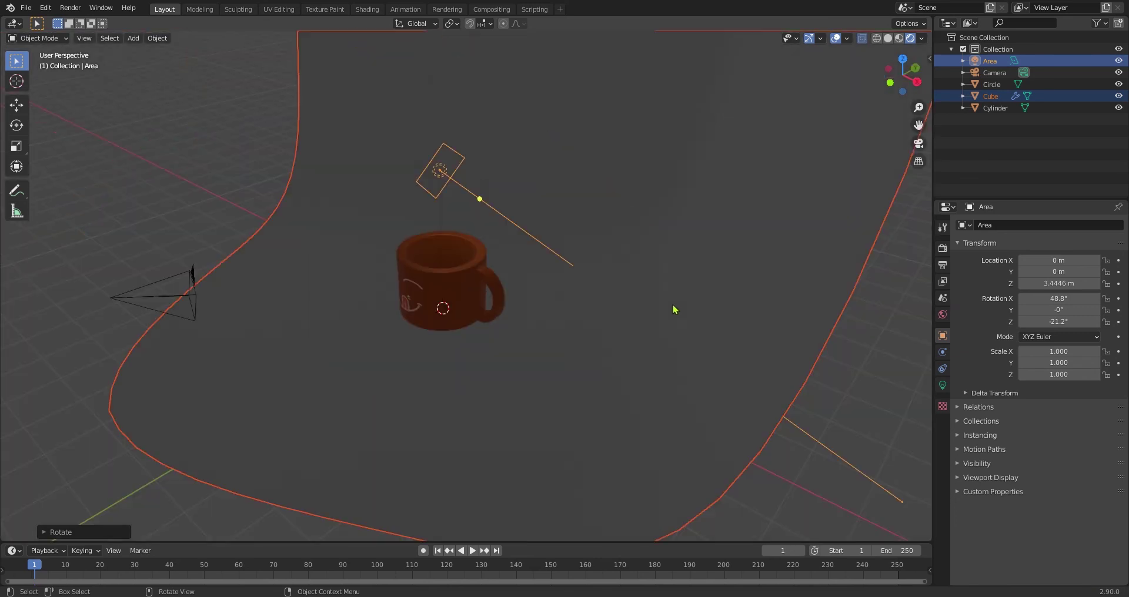
# Set the Area light's power to 500 W.
pyautogui.click(942, 385)
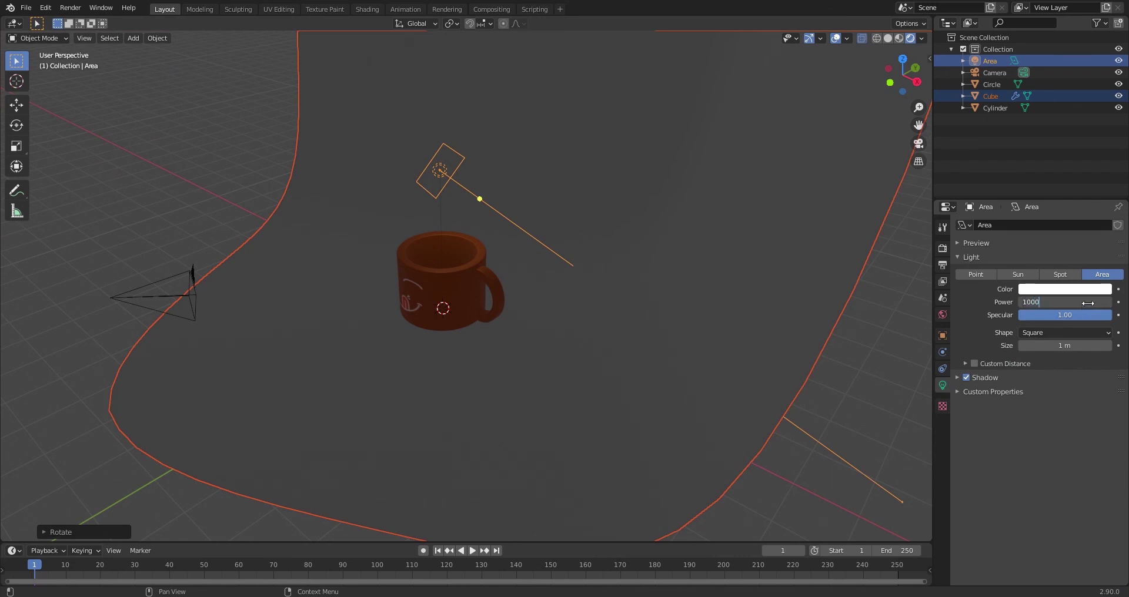
pyautogui.press('Return')
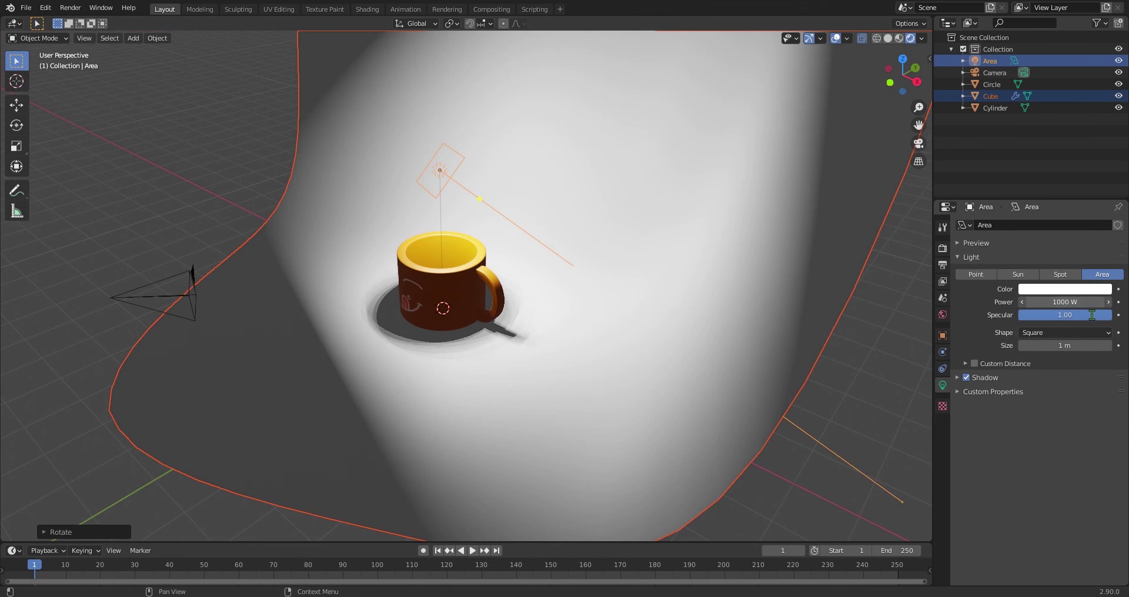
pyautogui.press('Return')
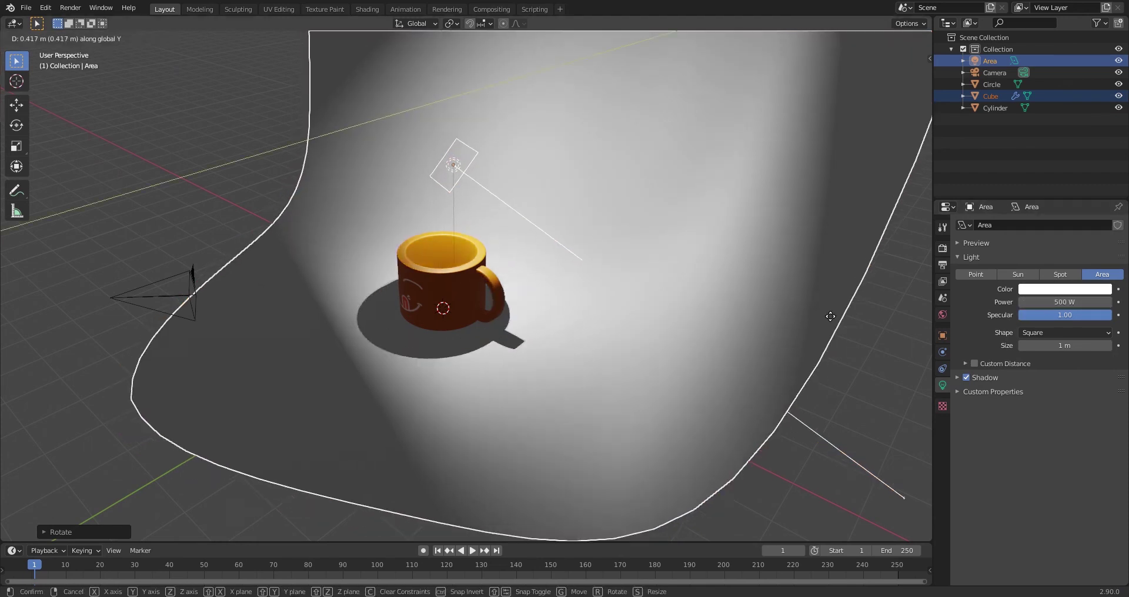
pyautogui.press('Escape')
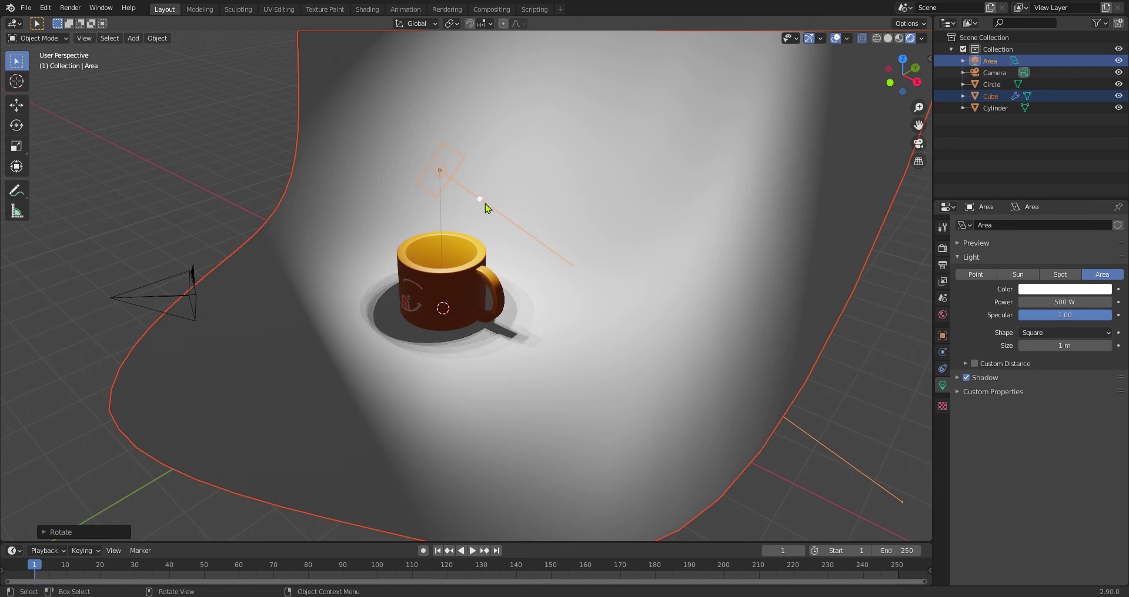
# Slide the Area light along X, checking the lighting through the camera.
pyautogui.click(479, 202)
pyautogui.click(469, 195)
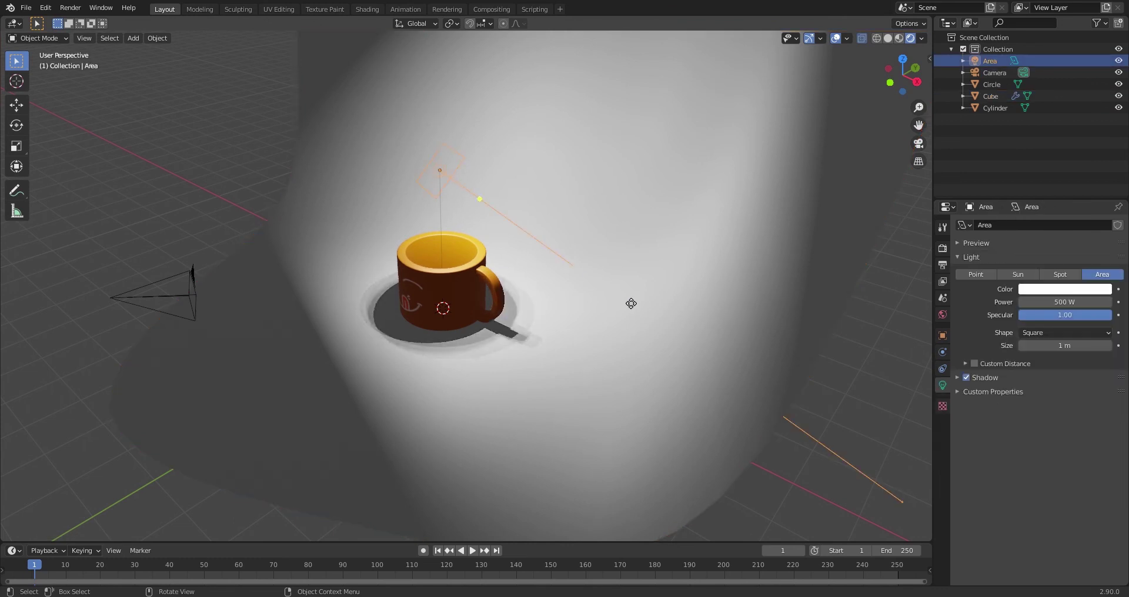
pyautogui.press('g')
pyautogui.press('x')
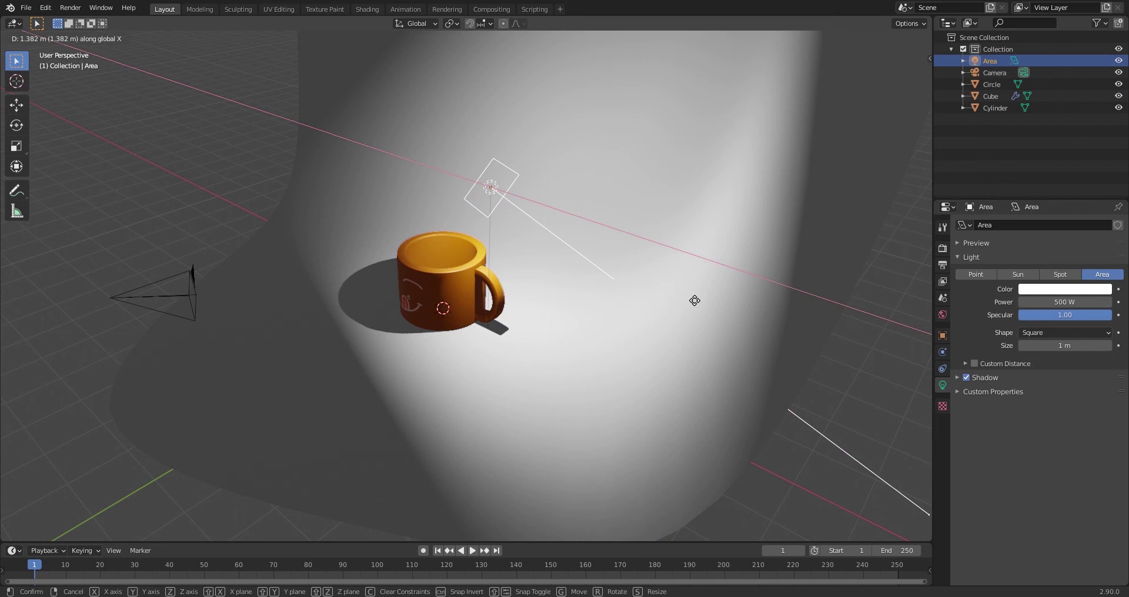
pyautogui.click(705, 301)
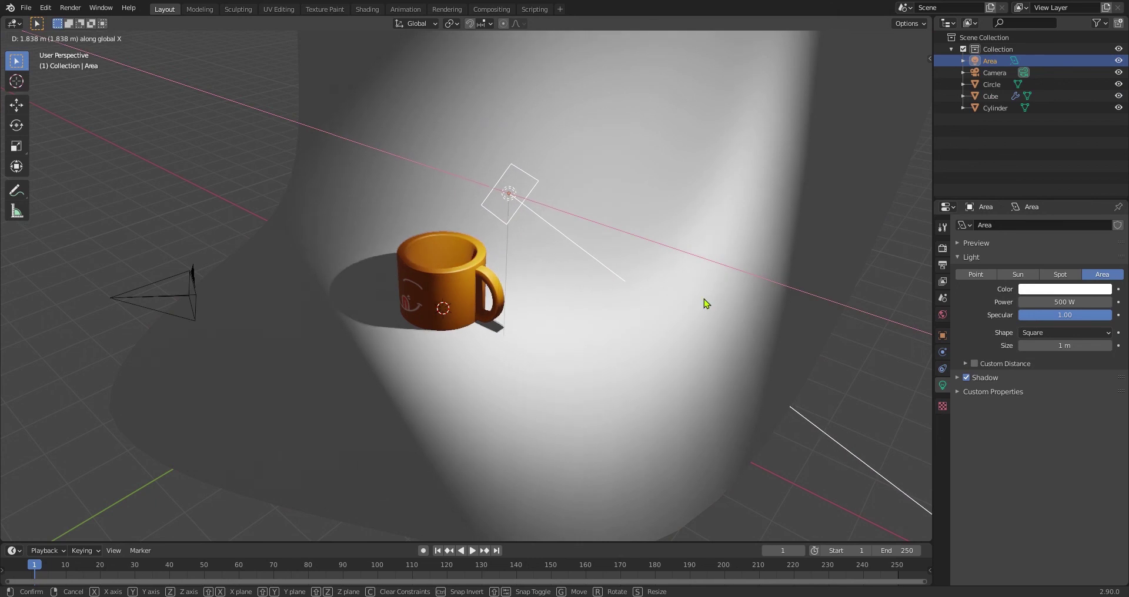
pyautogui.press('KP_0')
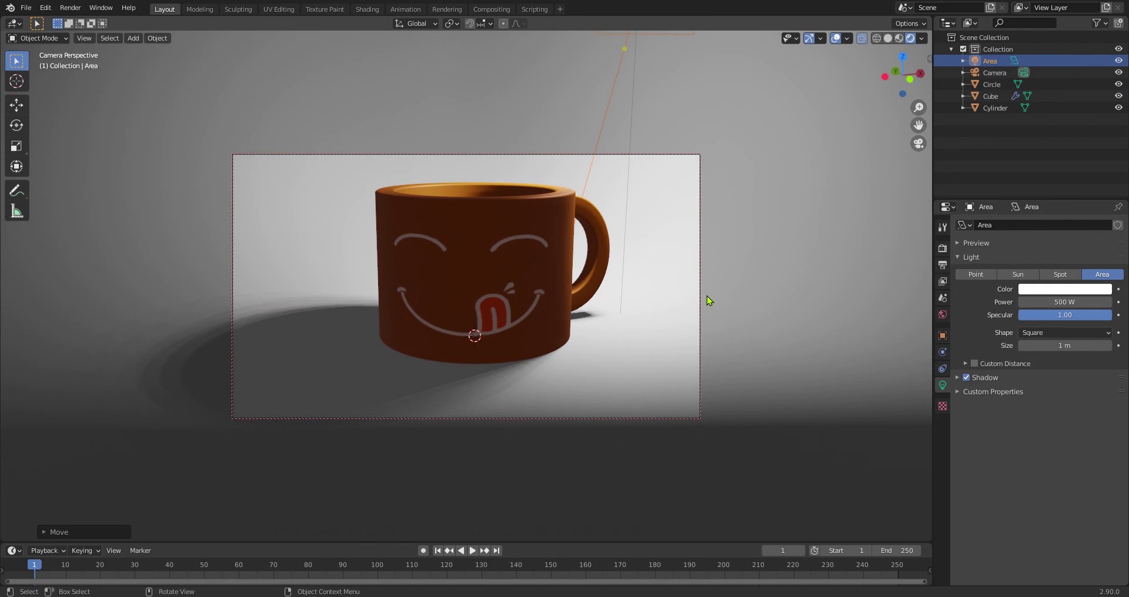
pyautogui.press('g')
pyautogui.press('x')
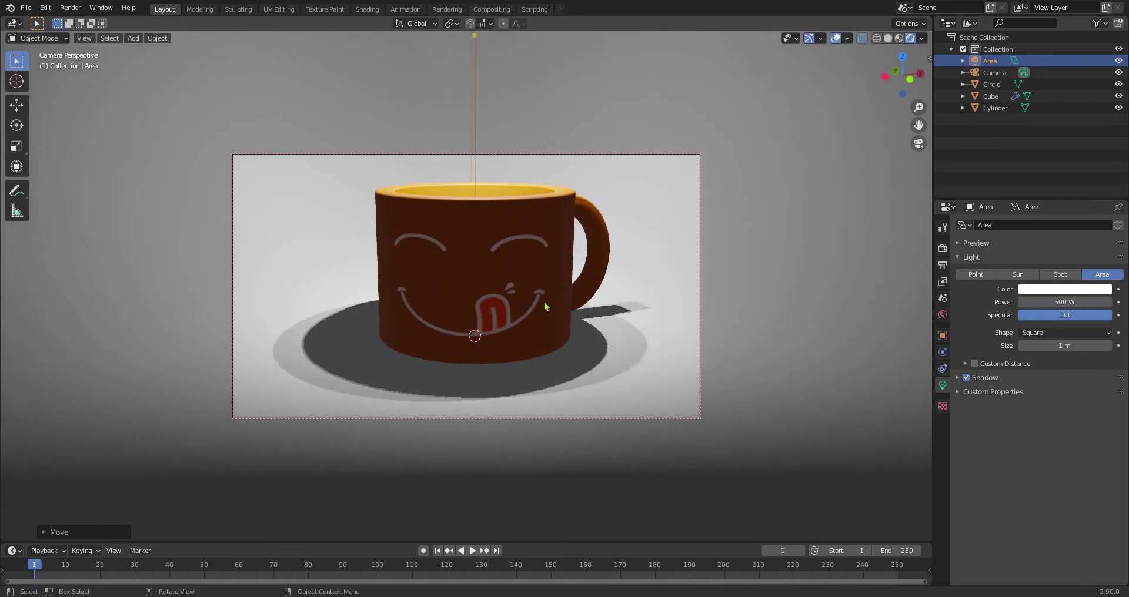
pyautogui.click(545, 302)
# From the top view, reposition the Area light closer over the mug.
pyautogui.press('KP_7')
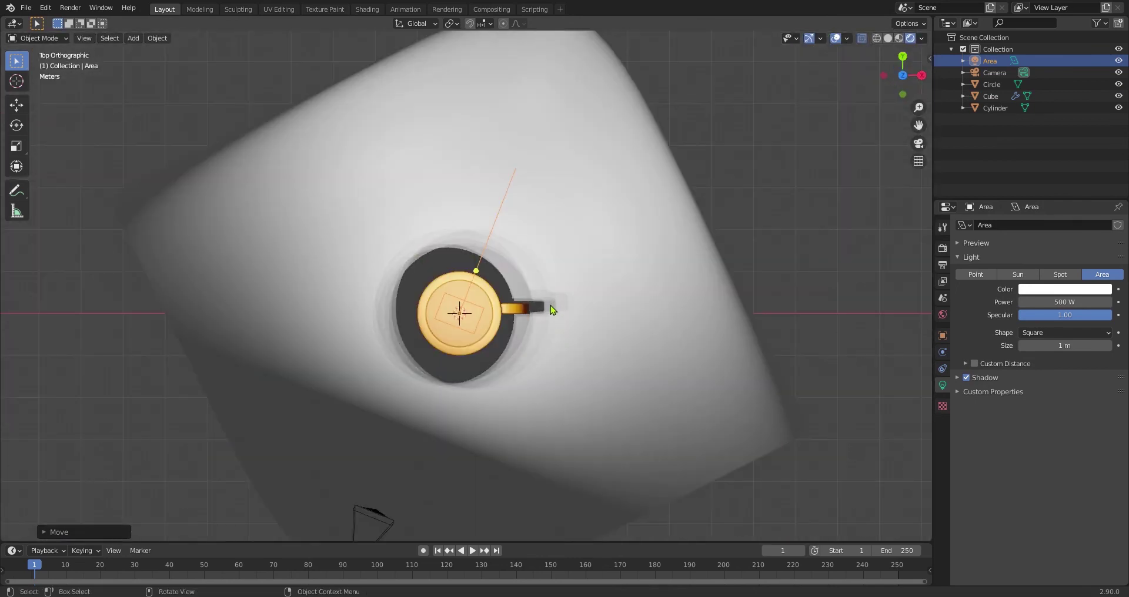
pyautogui.press('g')
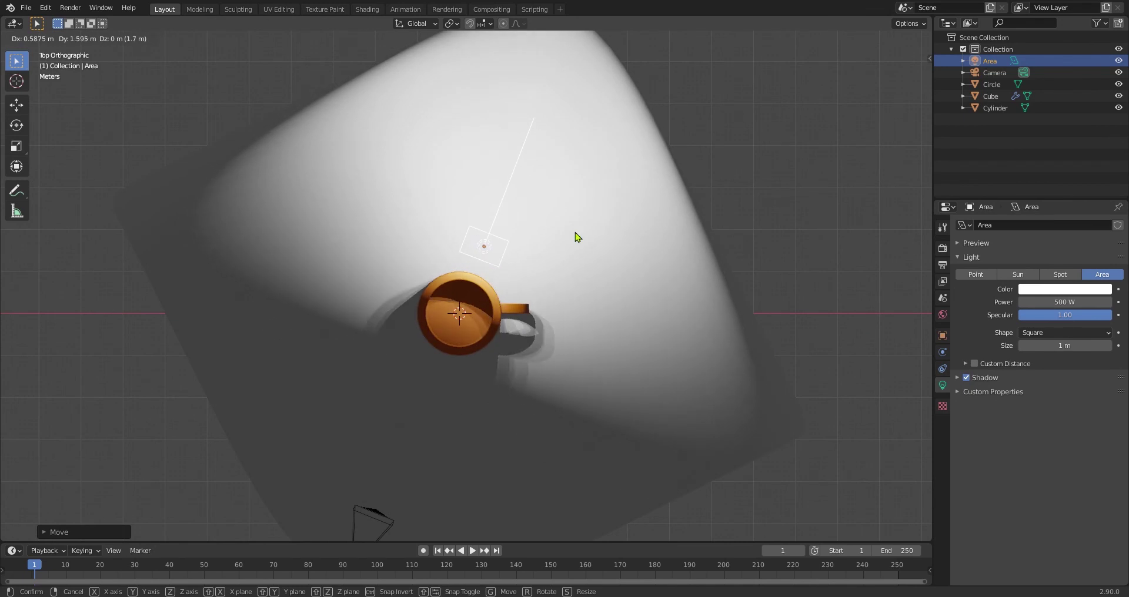
pyautogui.click(578, 238)
pyautogui.moveTo(640, 321)
pyautogui.mouseDown(button='middle')
pyautogui.moveTo(635, 382)
pyautogui.moveTo(637, 305)
pyautogui.moveTo(679, 306)
pyautogui.mouseUp(button='middle')
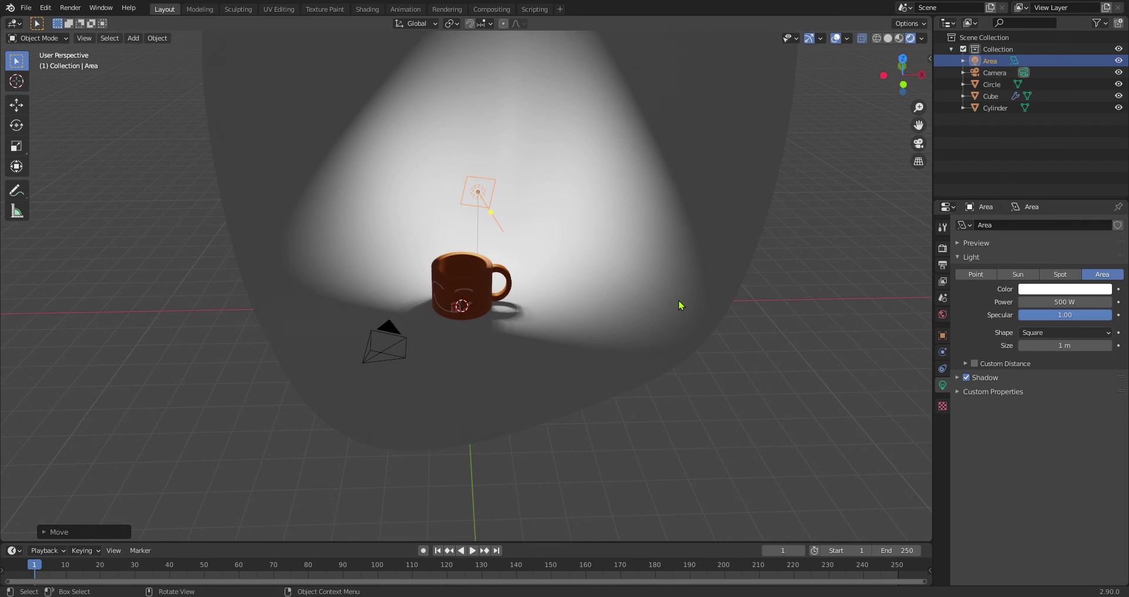
pyautogui.click(678, 301)
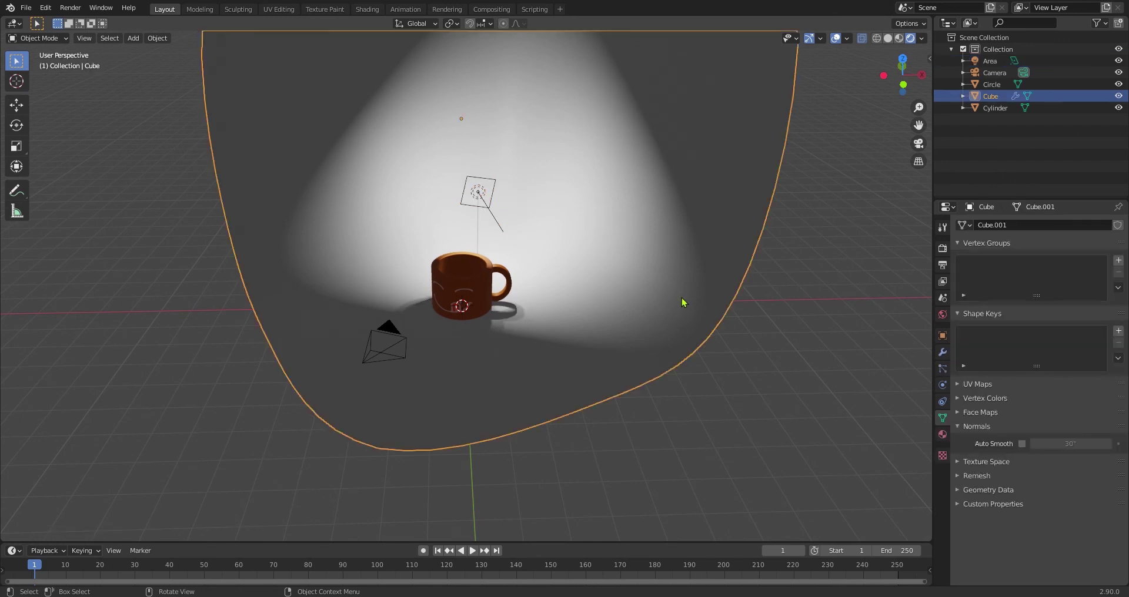
# In Material Preview, give the backdrop new Material.003 and open its Base Color picker for yellow.
pyautogui.click(900, 40)
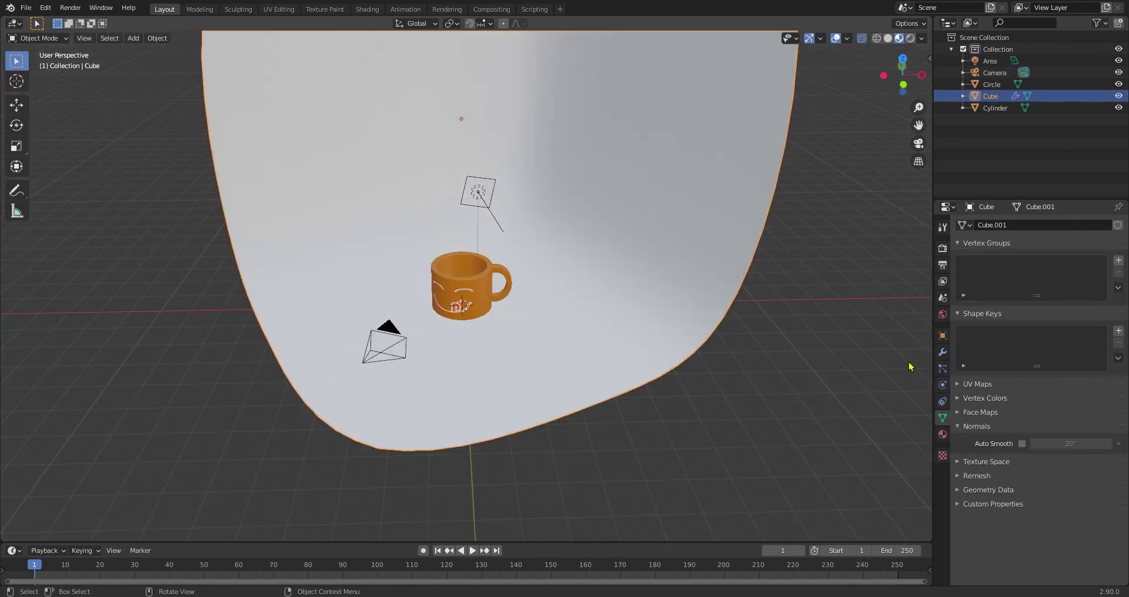
pyautogui.click(943, 434)
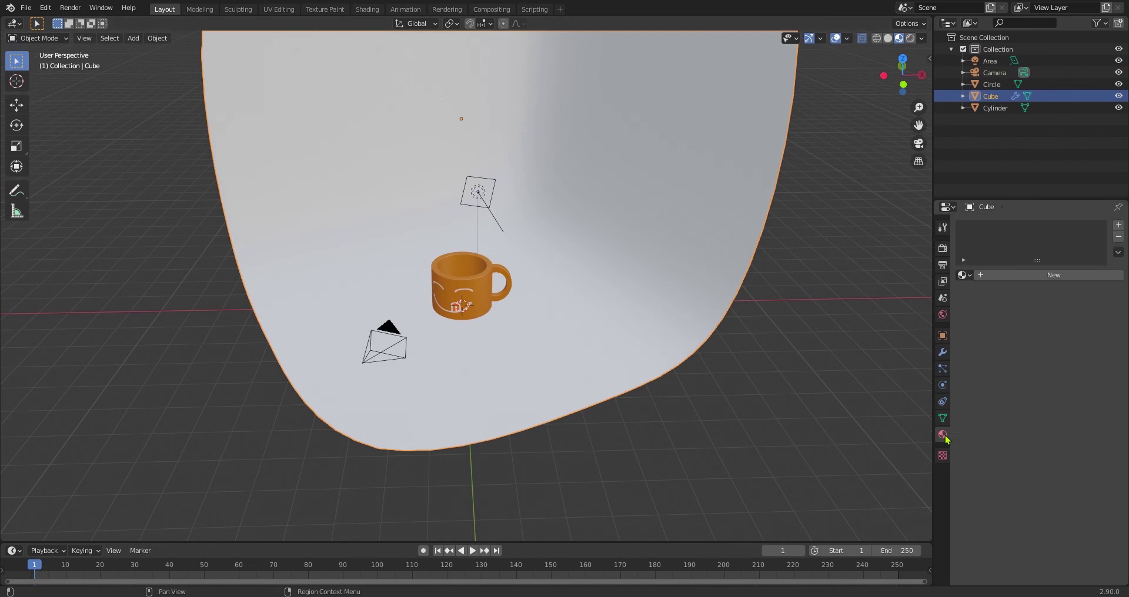
pyautogui.click(1012, 276)
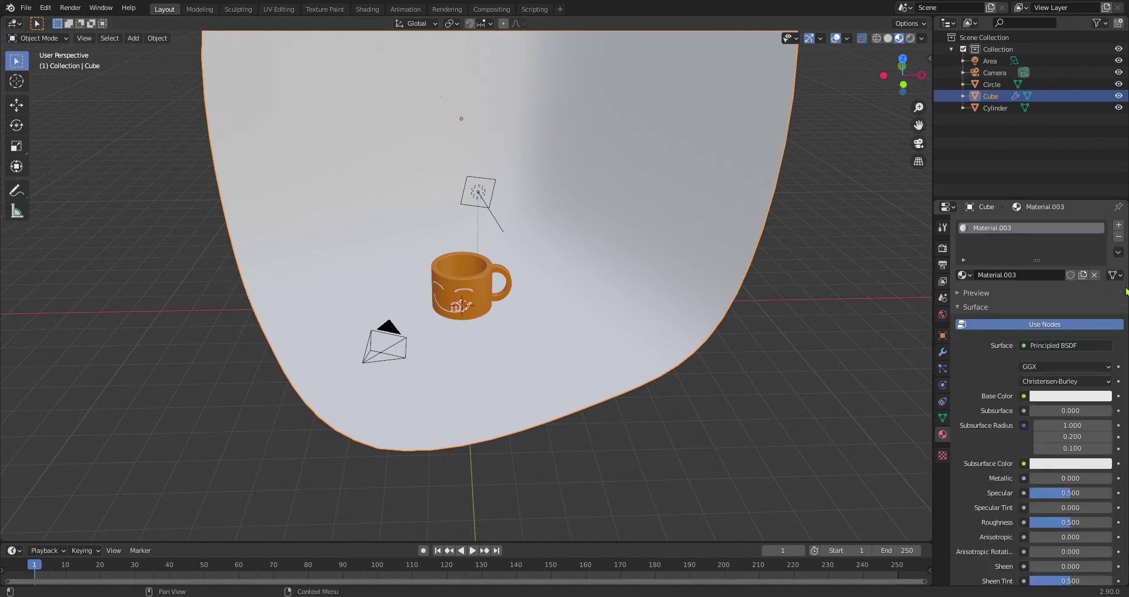
pyautogui.click(1053, 402)
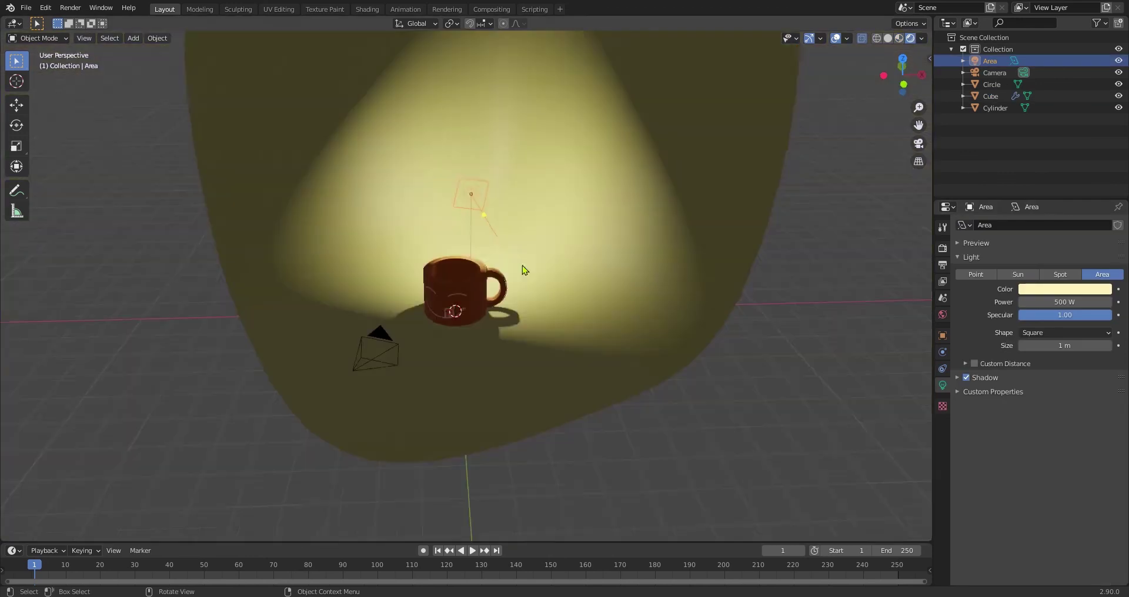
# Add a point light and position it beside the mug from the top view.
pyautogui.hotkey('shift', 'a')
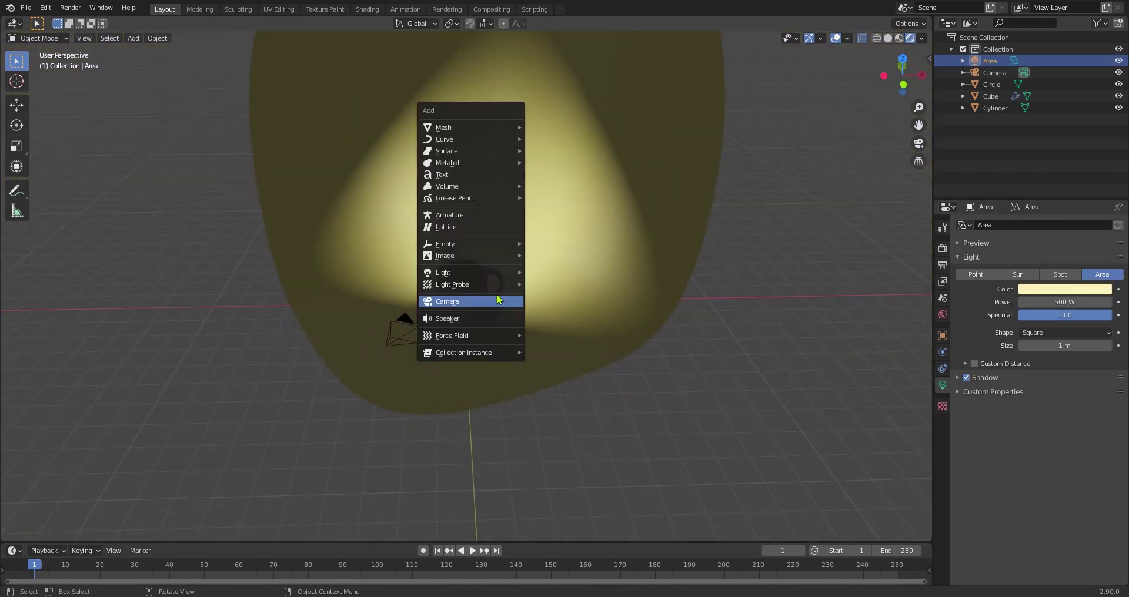
pyautogui.click(548, 273)
pyautogui.press('g')
pyautogui.press('x')
pyautogui.press('y')
pyautogui.press('KP_7')
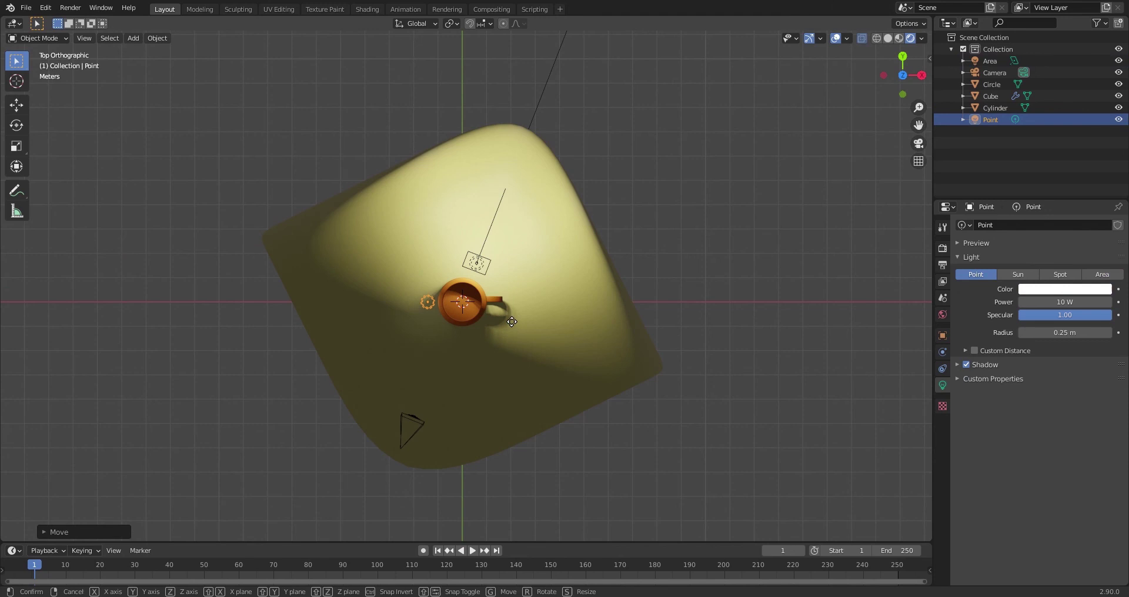
pyautogui.click(516, 316)
# Duplicate the point light along Y as Point.001 and set its power to 100 W.
pyautogui.hotkey('shift', 'd')
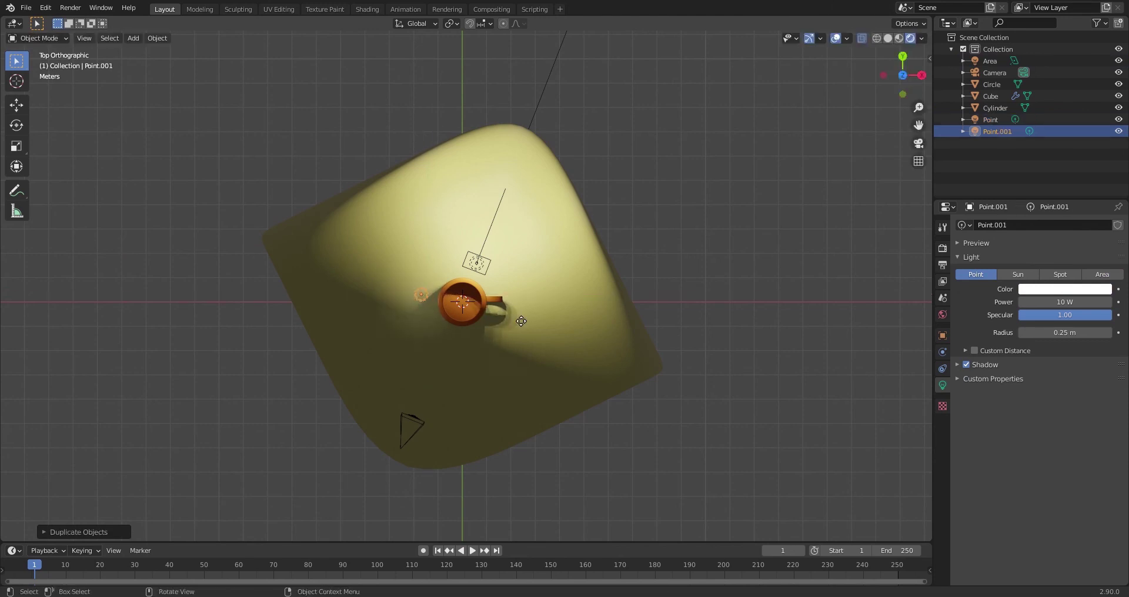
pyautogui.press('y')
pyautogui.click(584, 372)
pyautogui.press('KP_0')
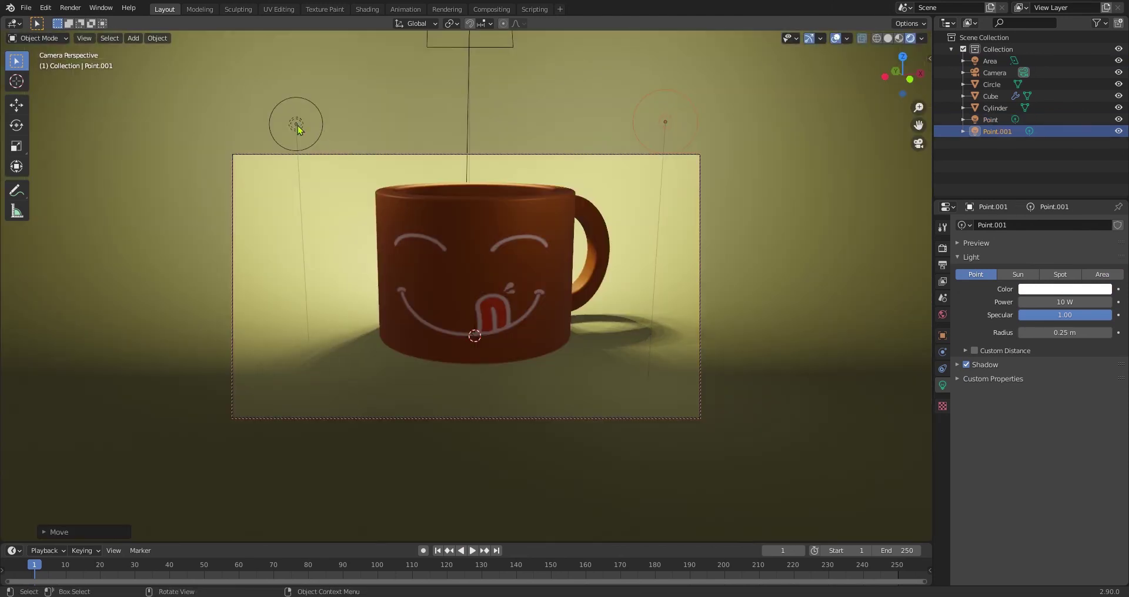
pyautogui.click(296, 123)
pyautogui.press('Return')
pyautogui.click(665, 122)
pyautogui.click(1072, 307)
pyautogui.press('Return')
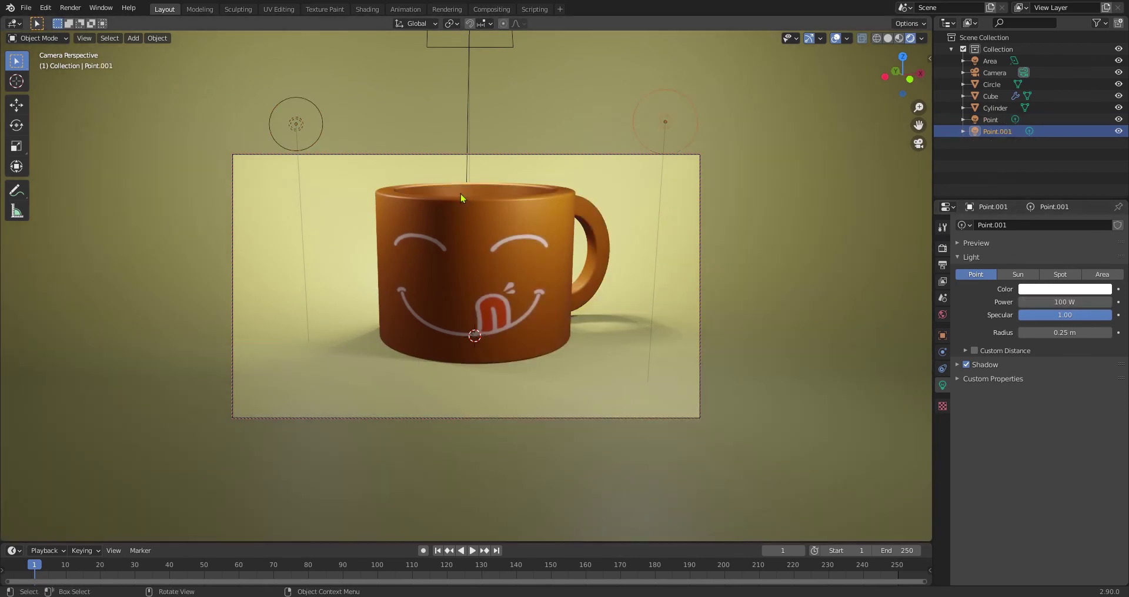
pyautogui.moveTo(464, 191); pyautogui.dragTo(471, 302, button='middle')
# In Edit Mode face select, select the ring of the mug's inner wall faces.
pyautogui.click(471, 302)
pyautogui.press('Tab')
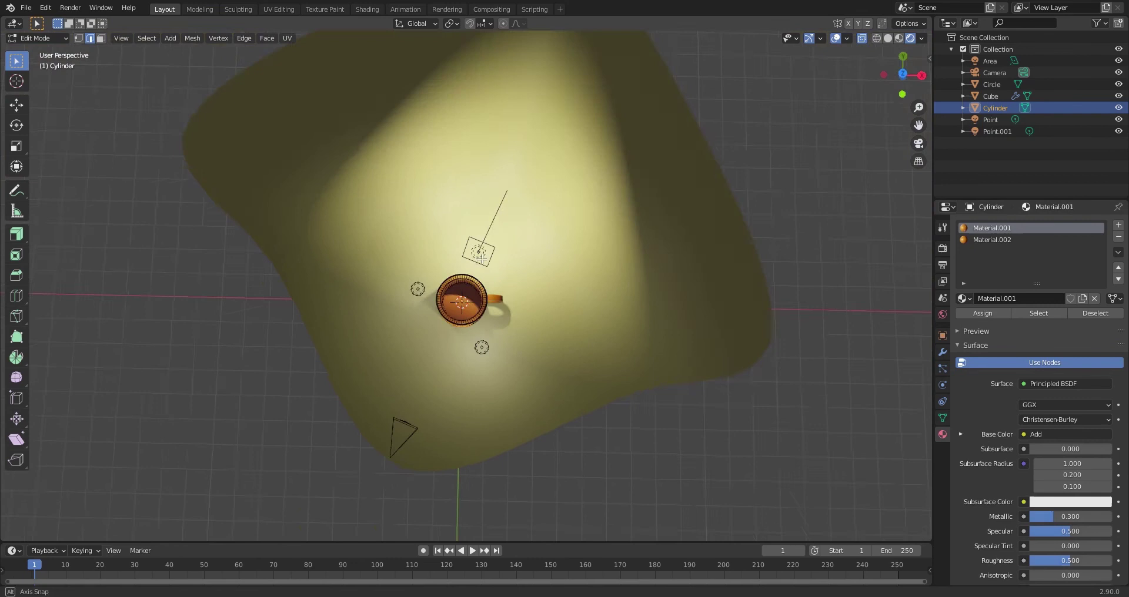
pyautogui.scroll(5, 500, 288)
pyautogui.scroll(2, 494, 265)
pyautogui.press('3')
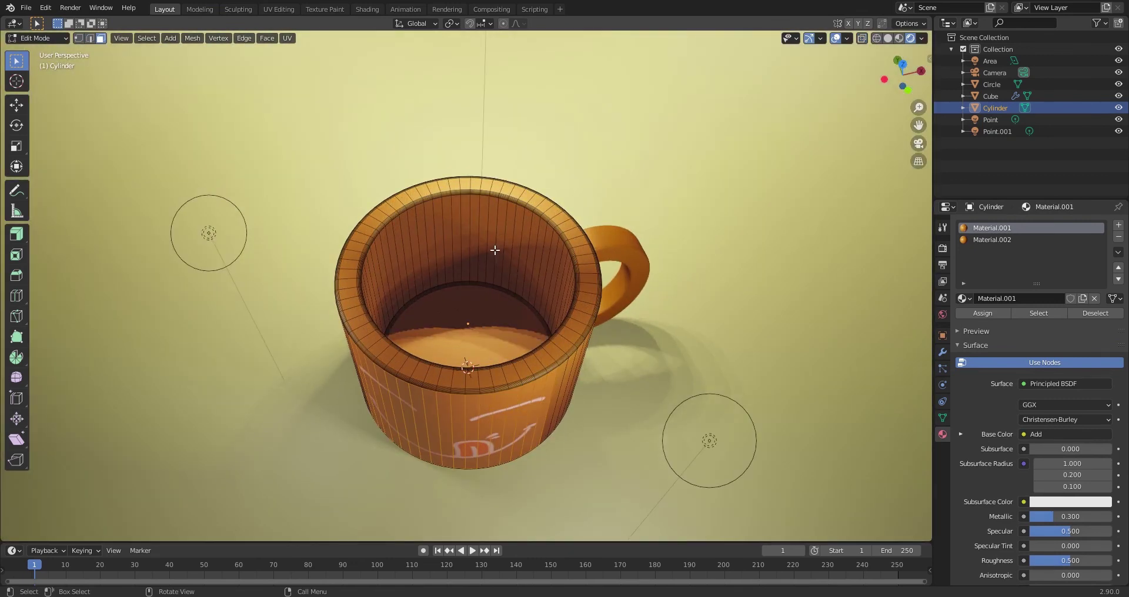
pyautogui.click(492, 253)
pyautogui.moveTo(449, 271); pyautogui.dragTo(501, 217, button='middle')
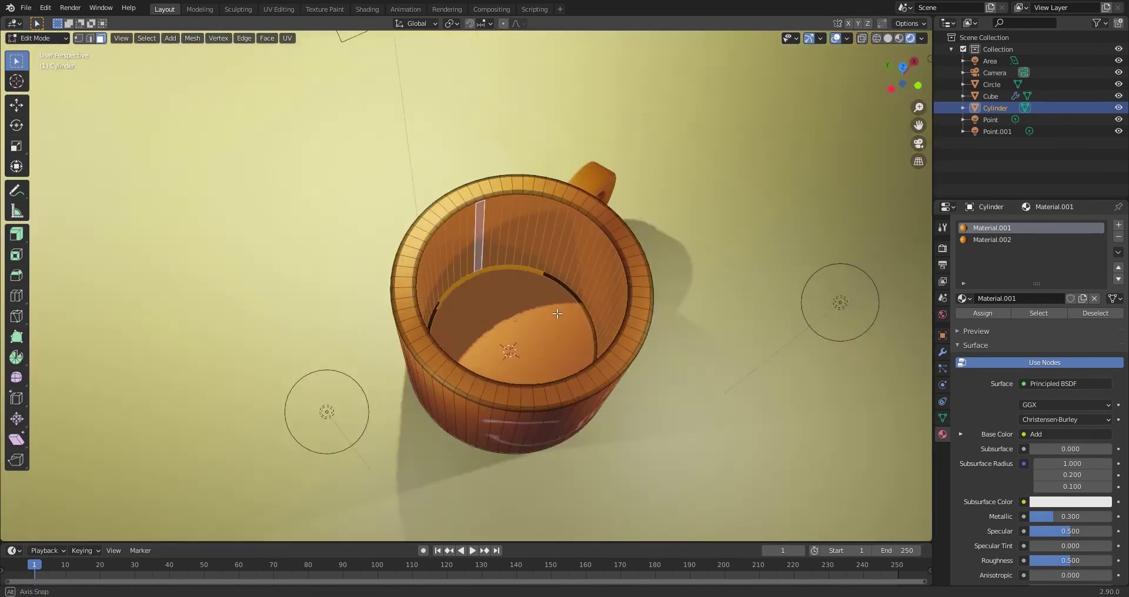
pyautogui.keyDown('alt'); pyautogui.click(501, 217); pyautogui.keyUp('alt')
# Add a new white Material.004 slot and assign it to the inner faces.
pyautogui.press('z')
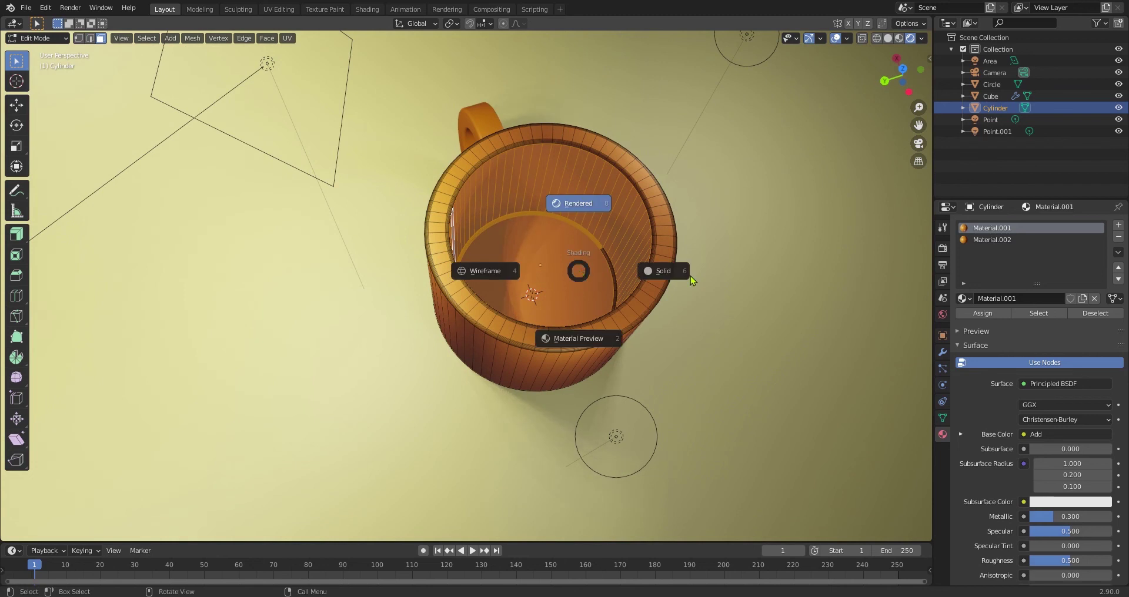
pyautogui.click(643, 270)
pyautogui.moveTo(643, 270)
pyautogui.mouseDown(button='middle')
pyautogui.moveTo(391, 179)
pyautogui.moveTo(438, 265)
pyautogui.moveTo(417, 279)
pyautogui.moveTo(447, 276)
pyautogui.mouseUp(button='middle')
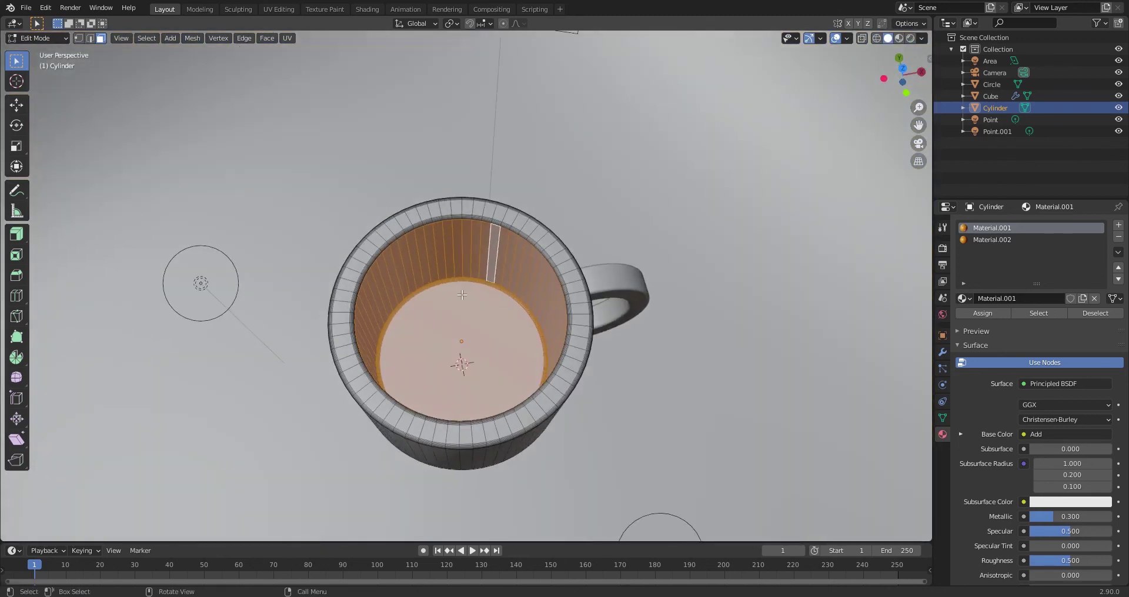
pyautogui.click(1118, 225)
pyautogui.click(1023, 299)
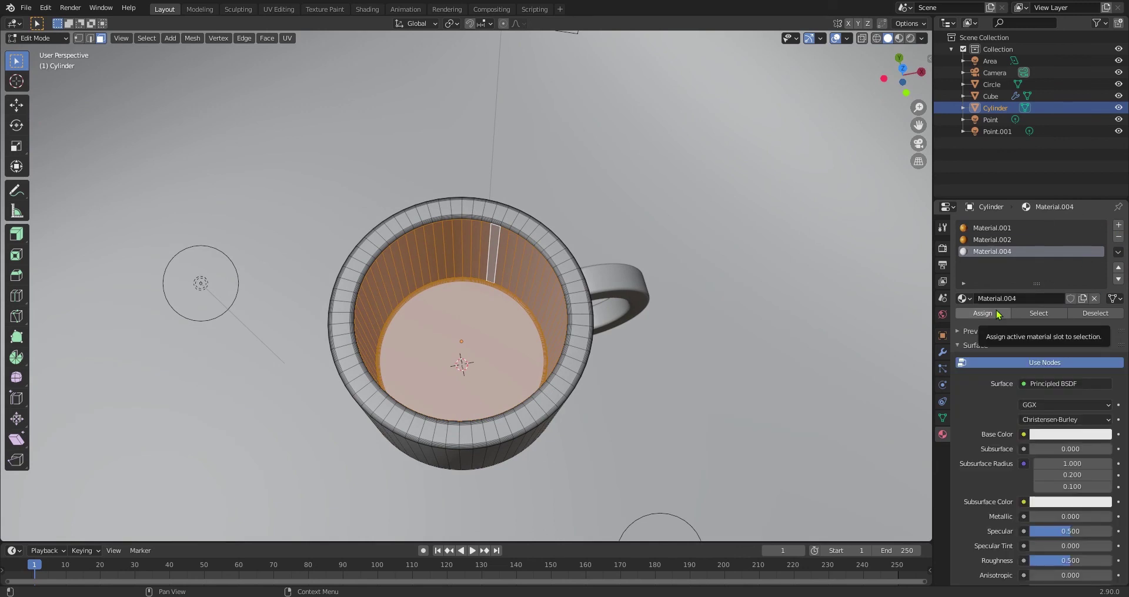
pyautogui.click(997, 315)
# Leave Edit Mode and check the white interior in Rendered shading through the camera.
pyautogui.moveTo(561, 247); pyautogui.dragTo(566, 285, button='middle')
pyautogui.press('z')
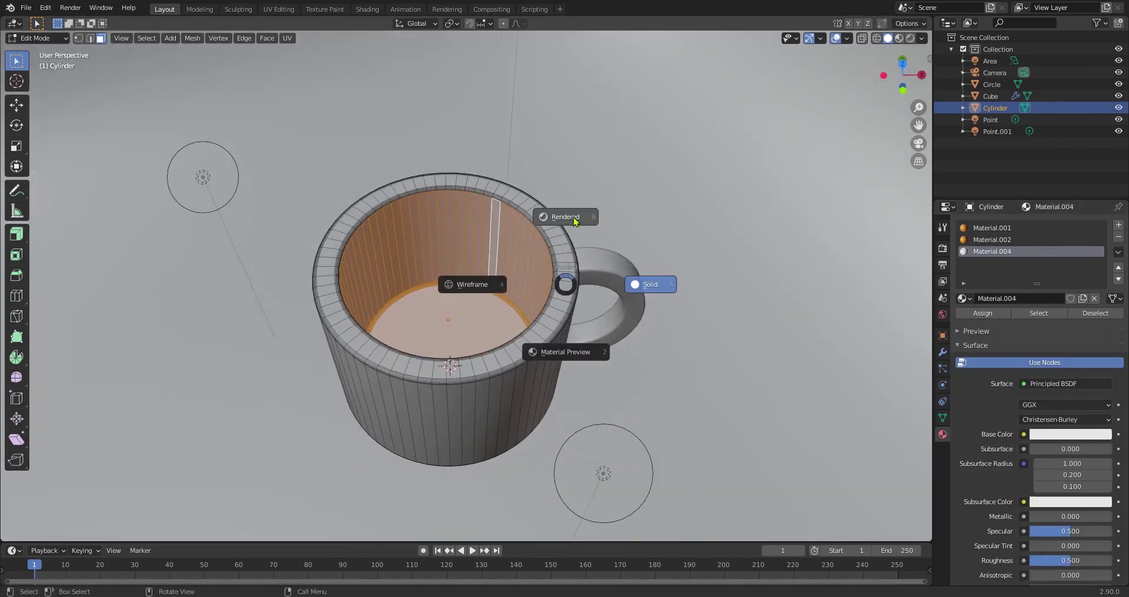
pyautogui.click(575, 221)
pyautogui.press('Tab')
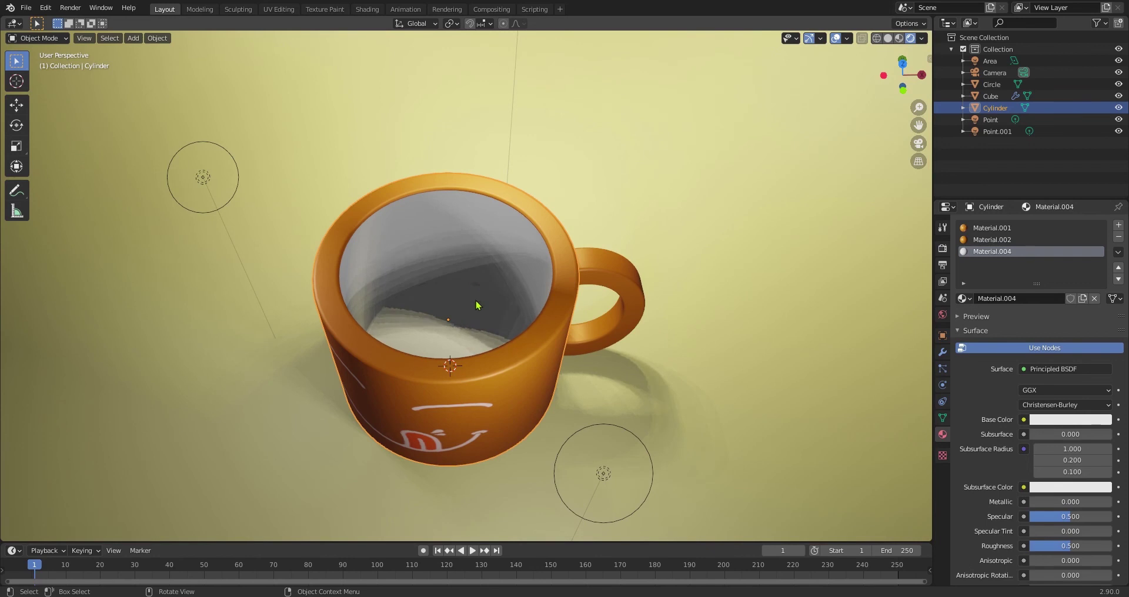
pyautogui.press('KP_0')
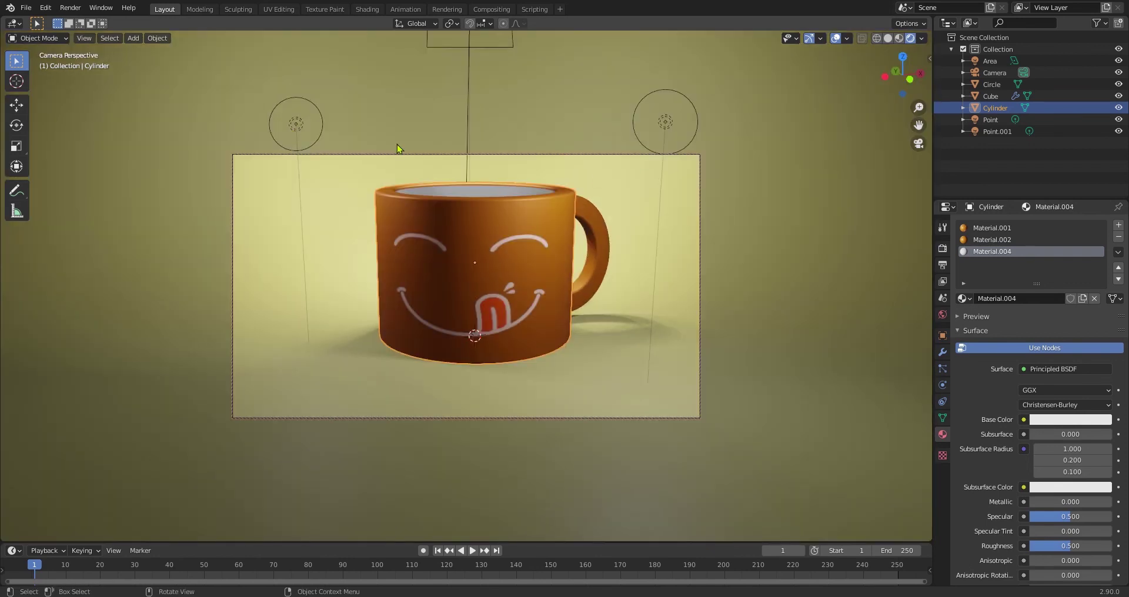
# Select the second point light, Point.001, and slide it along the Y axis.
pyautogui.click(665, 122)
pyautogui.click(661, 158)
pyautogui.press('g')
pyautogui.press('y')
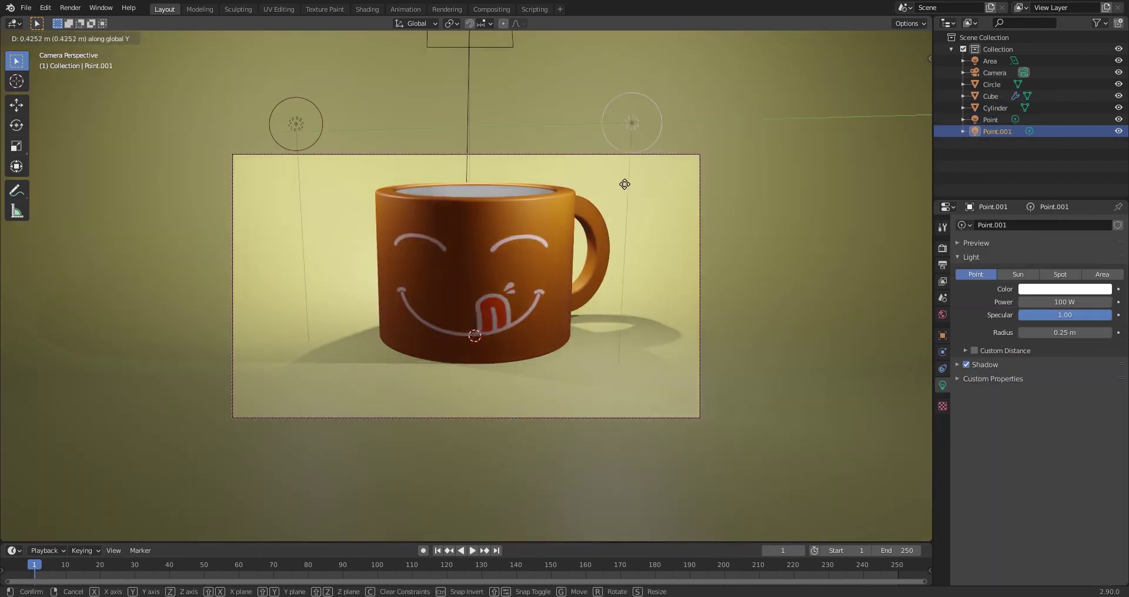
pyautogui.click(622, 230)
# Reposition Point.001 from the top view, checking the lighting through the camera.
pyautogui.press('KP_7')
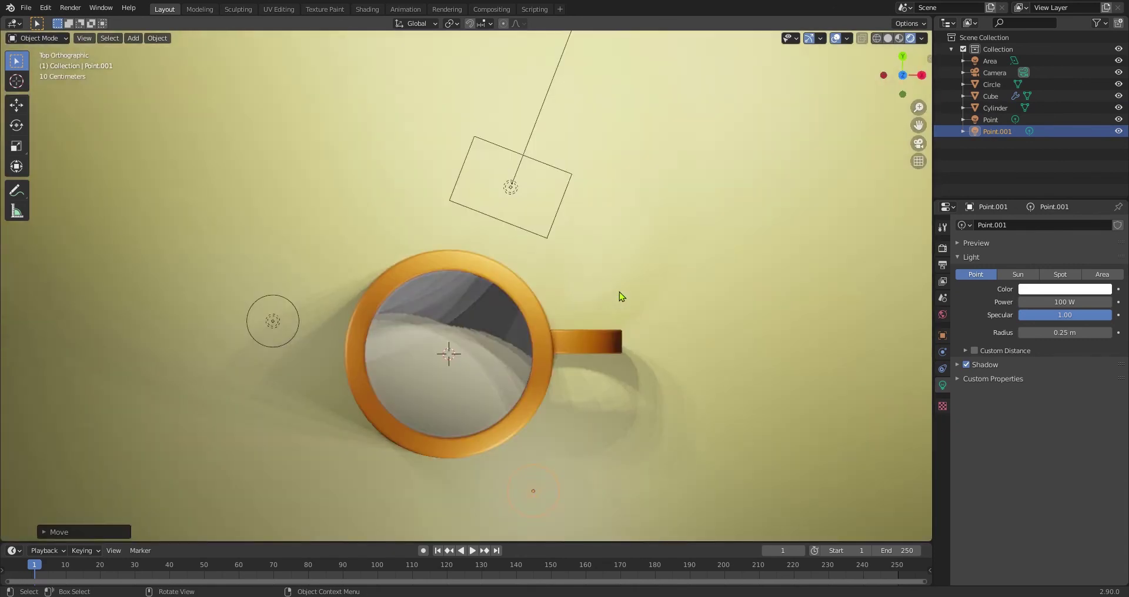
pyautogui.scroll(-2, 619, 291)
pyautogui.press('g')
pyautogui.click(575, 336)
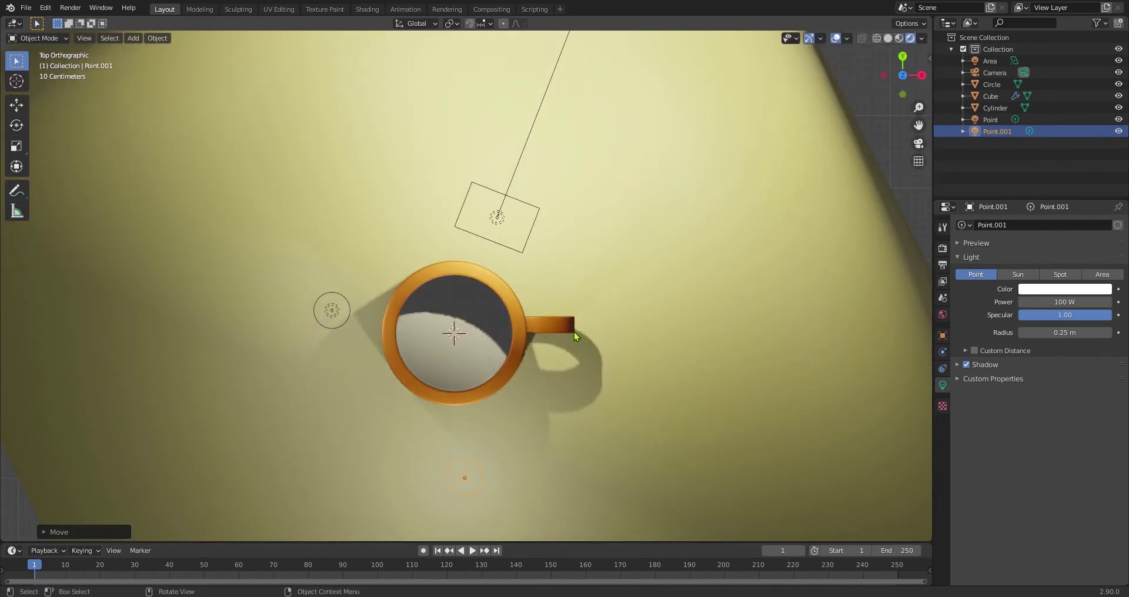
pyautogui.press('KP_0')
pyautogui.press('KP_0')
pyautogui.press('g')
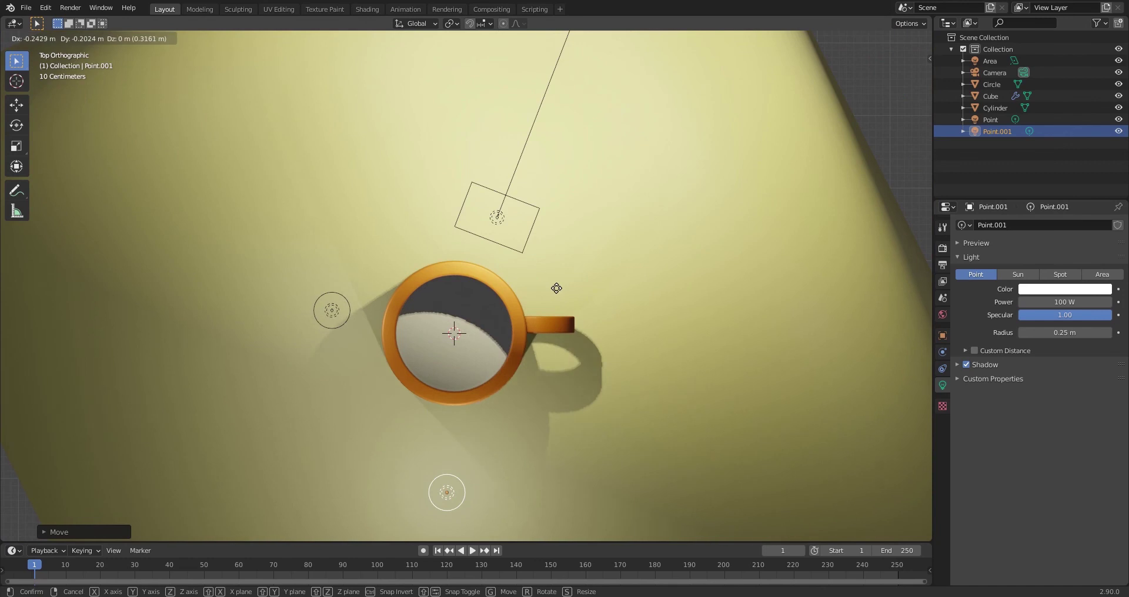
pyautogui.click(564, 308)
pyautogui.press('KP_0')
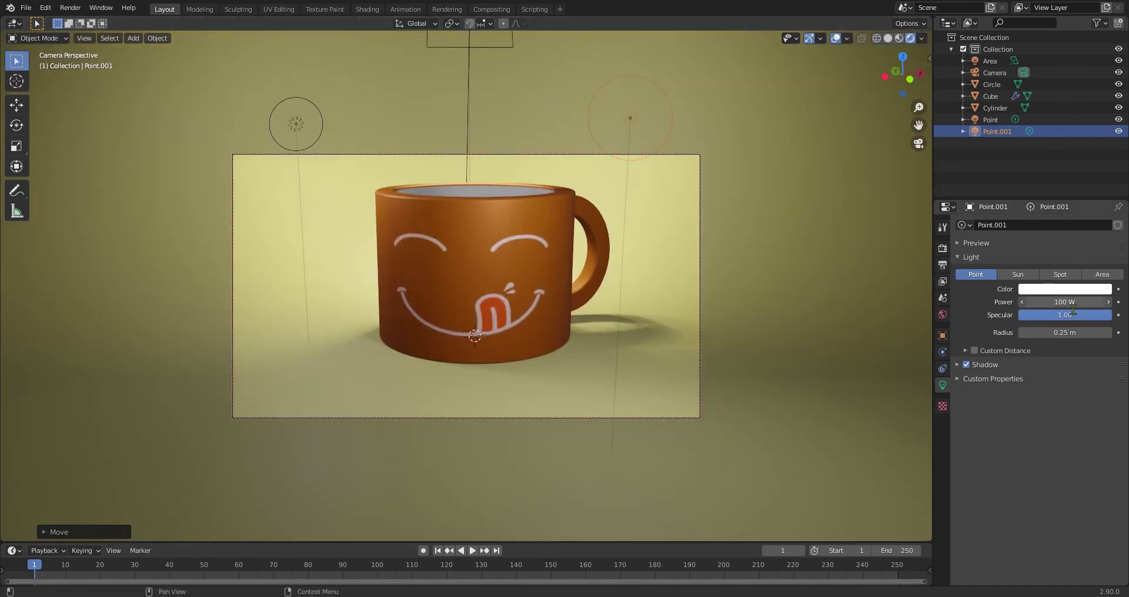
pyautogui.click(1072, 299)
pyautogui.write('150')
# Set Point.001's power to 150 W and its colour to yellow.
pyautogui.press('Return')
pyautogui.click(1070, 289)
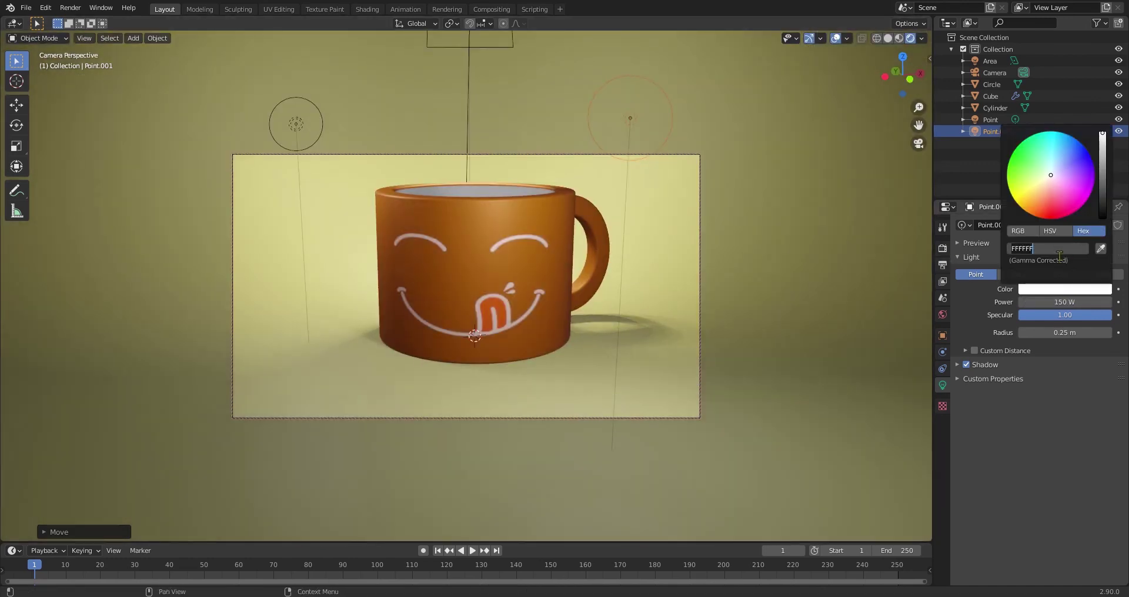
pyautogui.press('Return')
# Switch the render engine to Cycles and save the blend file.
pyautogui.click(990, 96)
pyautogui.click(942, 248)
pyautogui.click(1073, 225)
pyautogui.click(1045, 266)
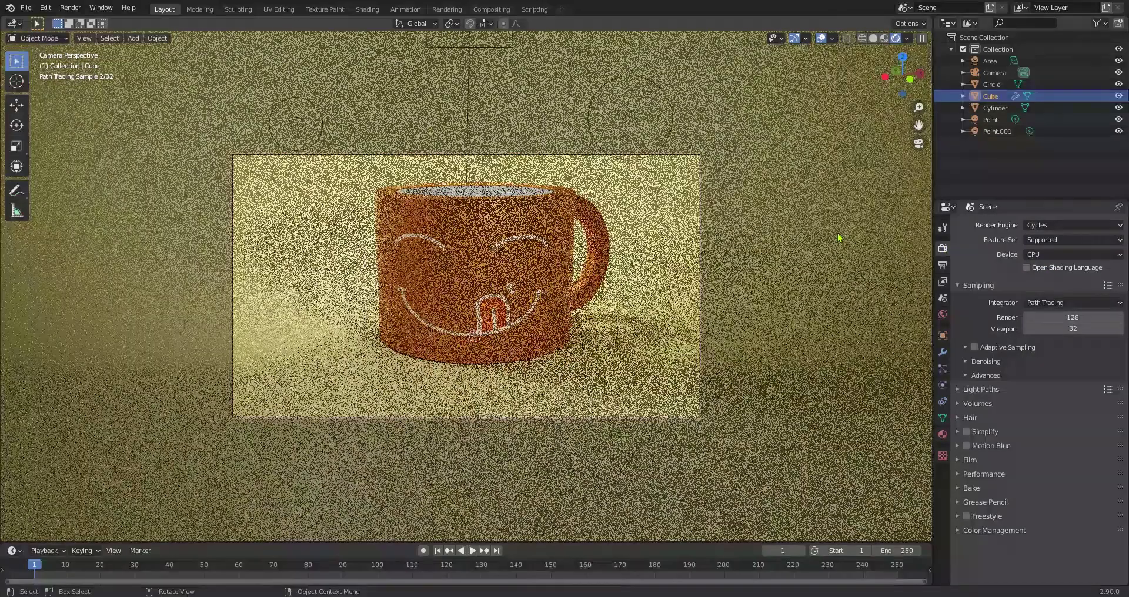
pyautogui.hotkey('ctrl', 's')
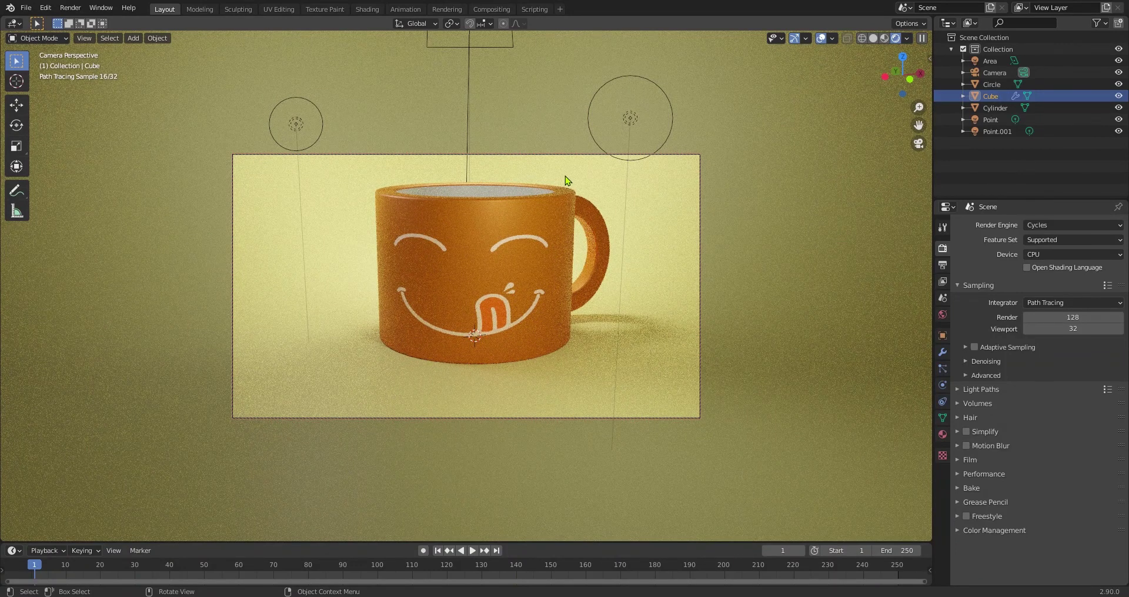
# Raise the Area light from the top view, then return to the camera view.
pyautogui.press('KP_7')
pyautogui.press('z')
pyautogui.click(495, 223)
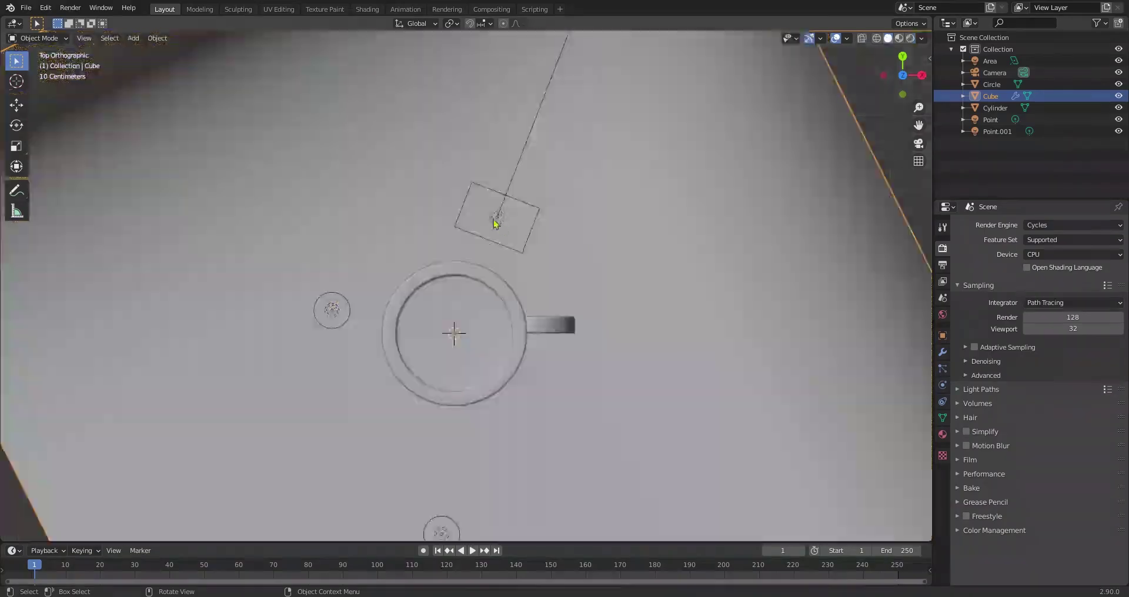
pyautogui.click(495, 224)
pyautogui.press('g')
pyautogui.click(559, 210)
pyautogui.press('KP_0')
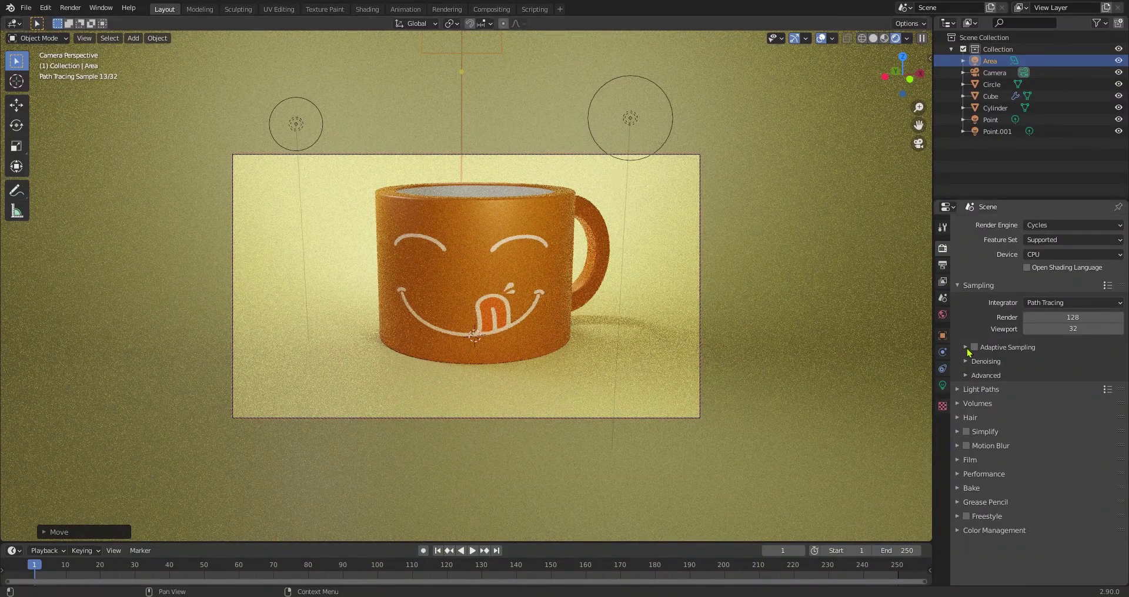
# Set the output Resolution X to 1080 for a 1080×1080 square frame.
pyautogui.click(942, 265)
pyautogui.doubleClick(1073, 239)
pyautogui.write('1080')
pyautogui.press('Return')
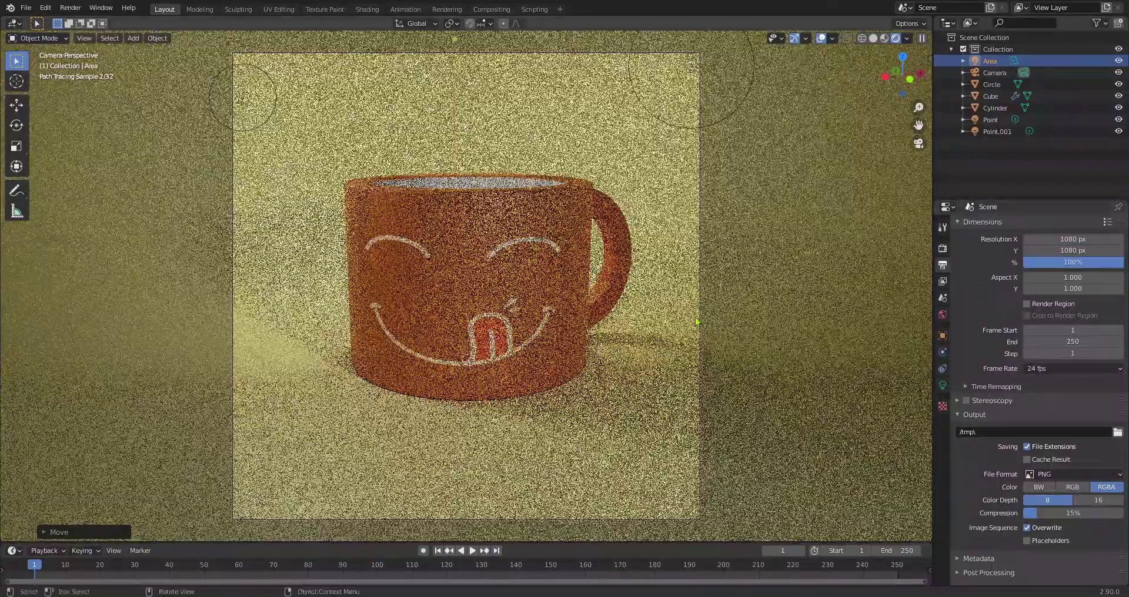
# Set the camera's Focal Length to 62 mm.
pyautogui.click(994, 72)
pyautogui.click(943, 385)
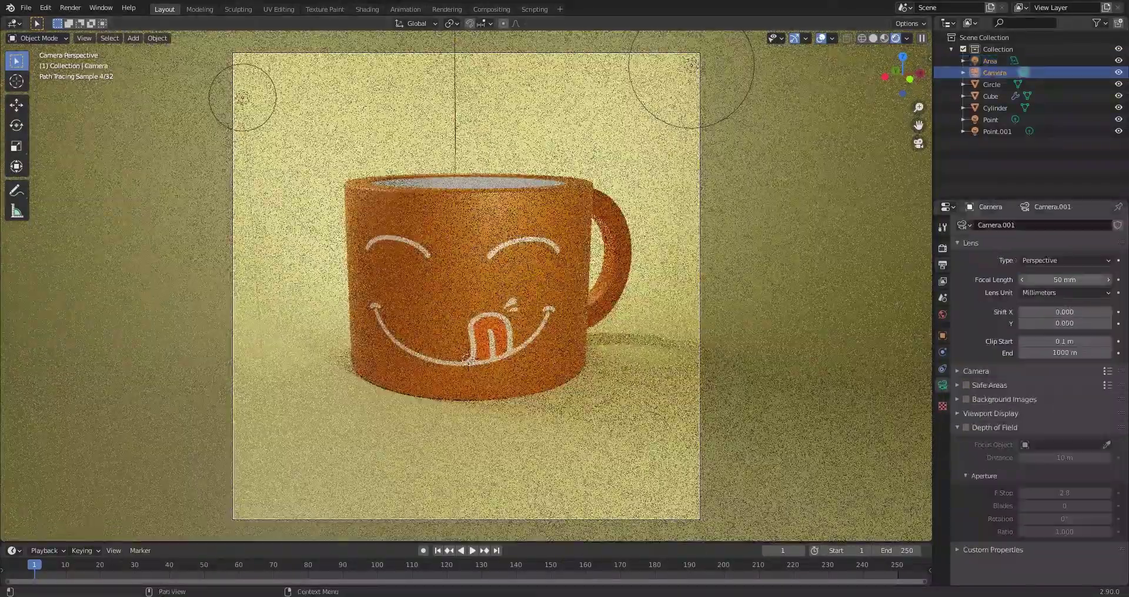
pyautogui.moveTo(1064, 280); pyautogui.dragTo(1088, 280)
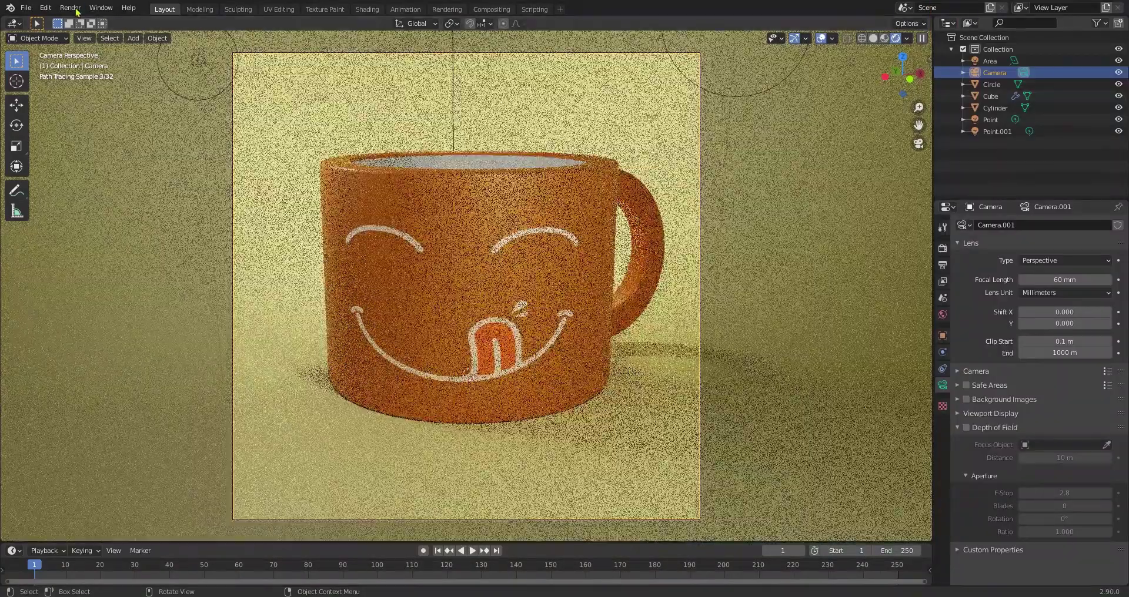
# Start the final Cycles render of the mug with Render > Render Image.
pyautogui.click(71, 8)
pyautogui.click(82, 21)
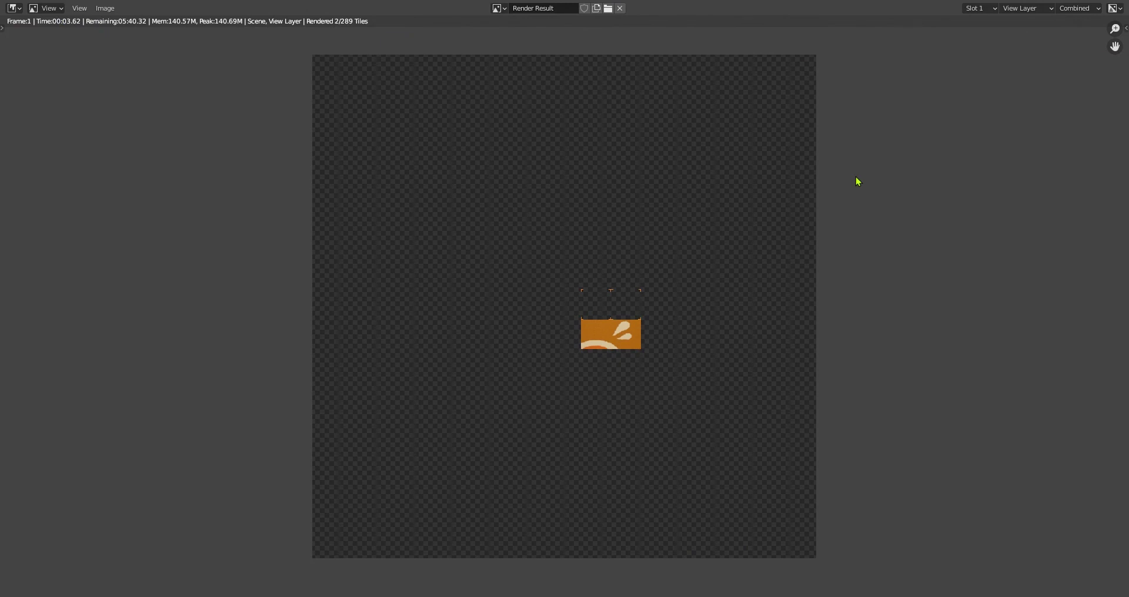